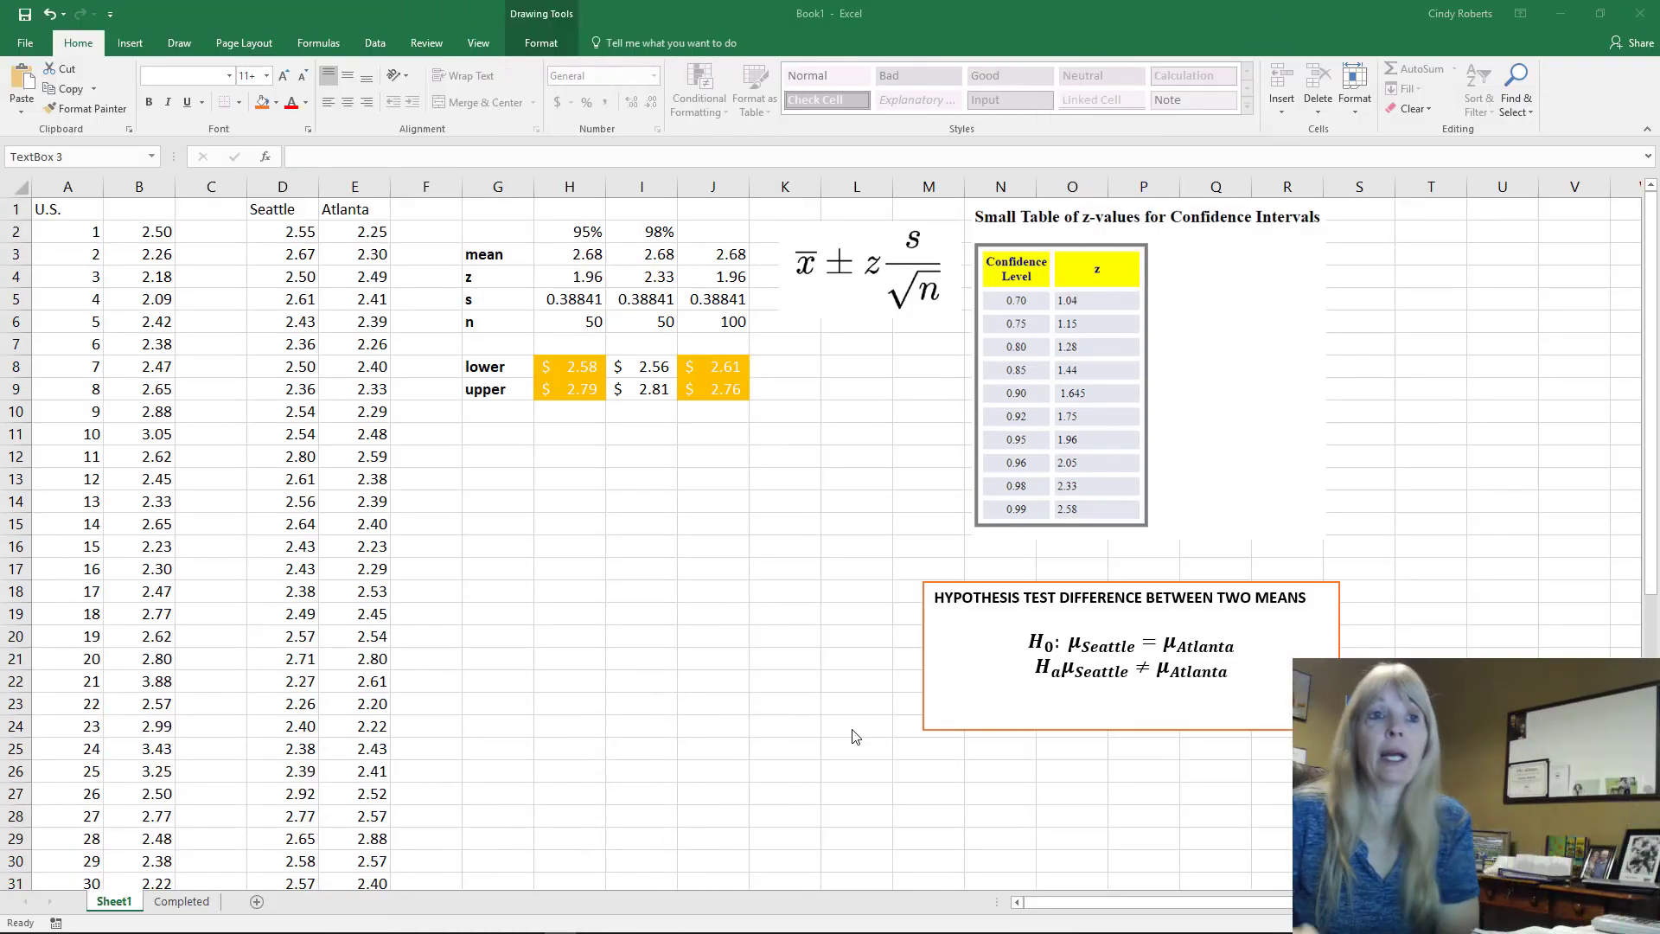
Step: Enter the heading 'Milk $' in cell B1 above the U.S. milk prices
left_click(656, 477)
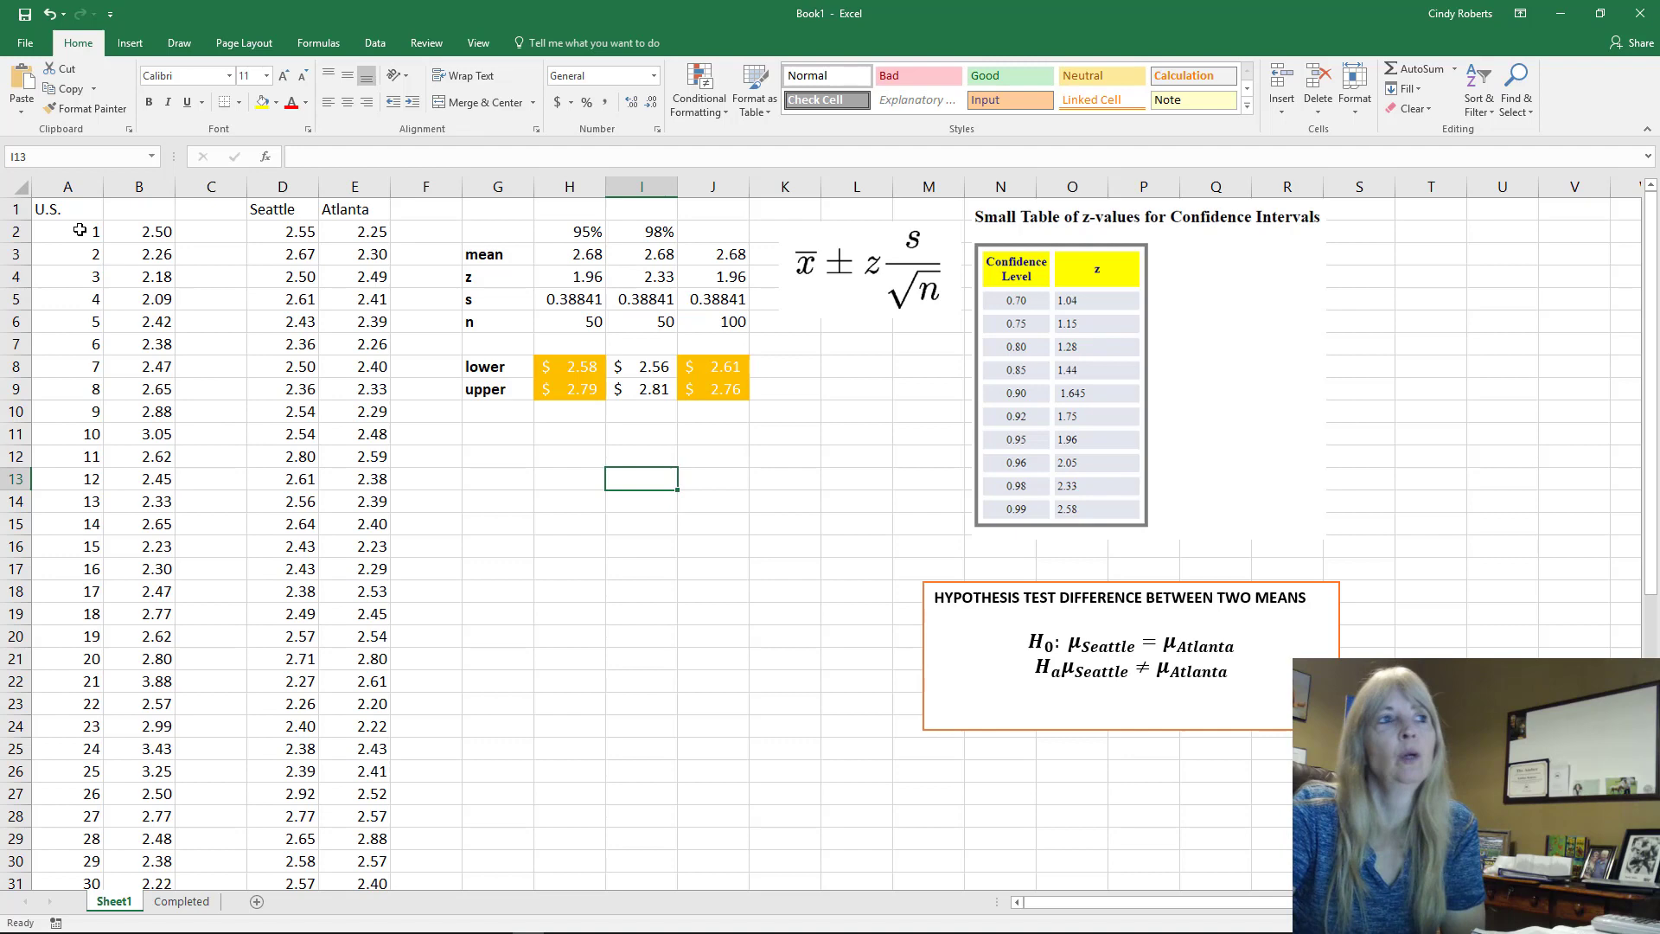
left_click(155, 216)
type("MO")
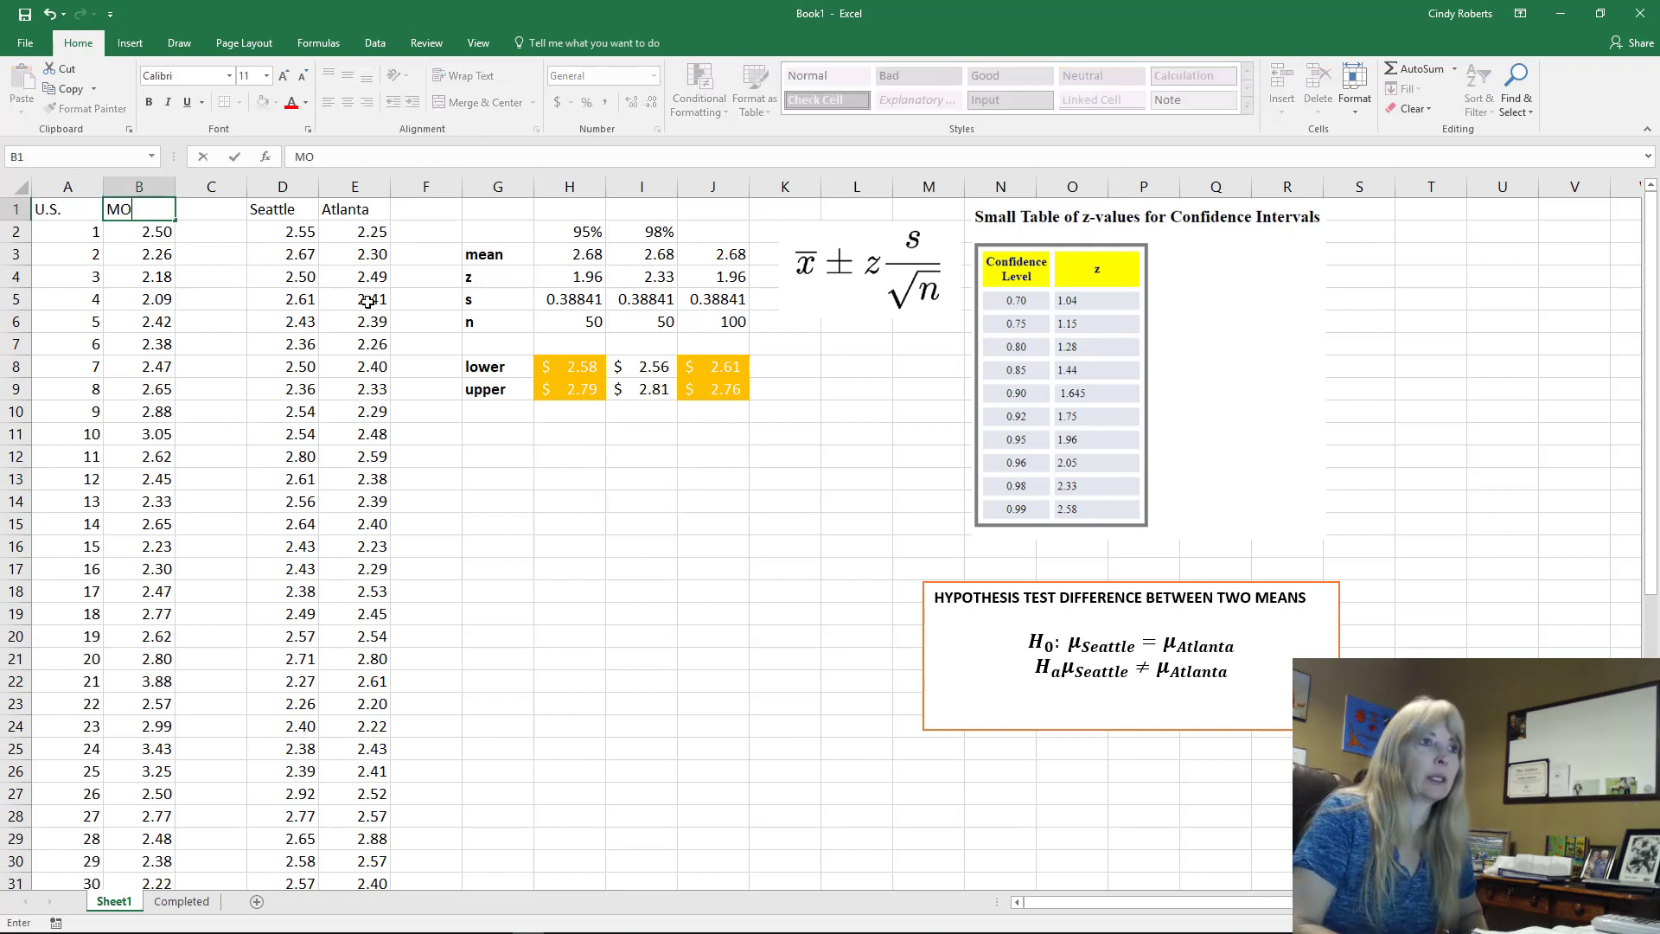
key("Return")
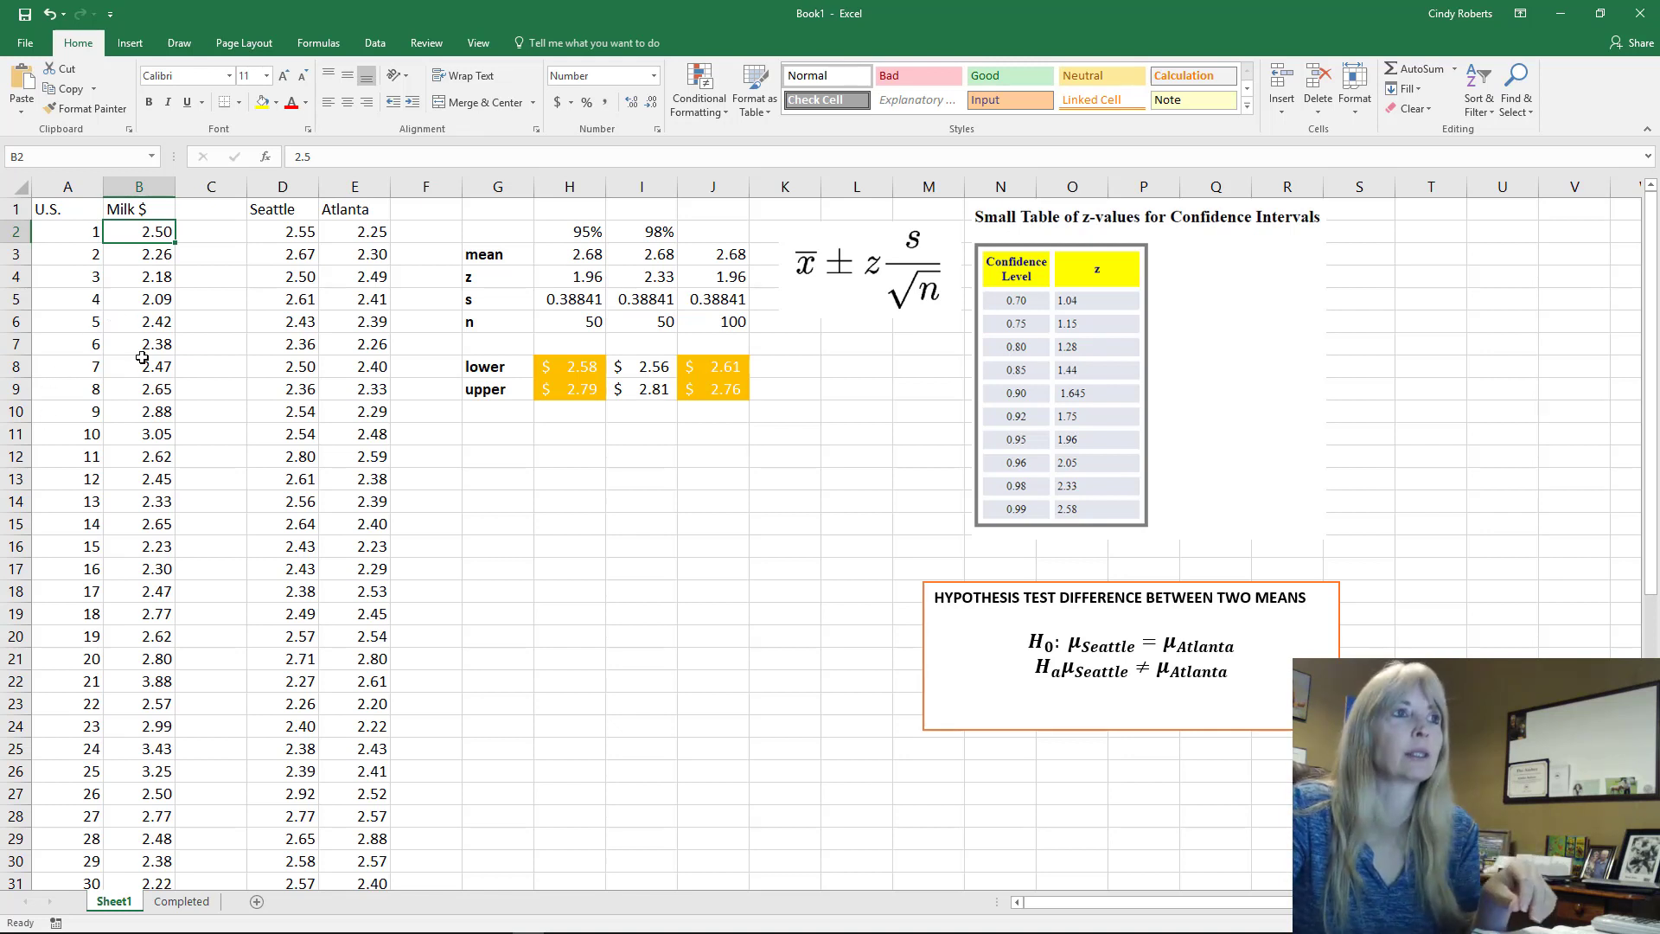
Step: Review the Seattle prices and the D1 heading, then select an empty cell
left_click(311, 269)
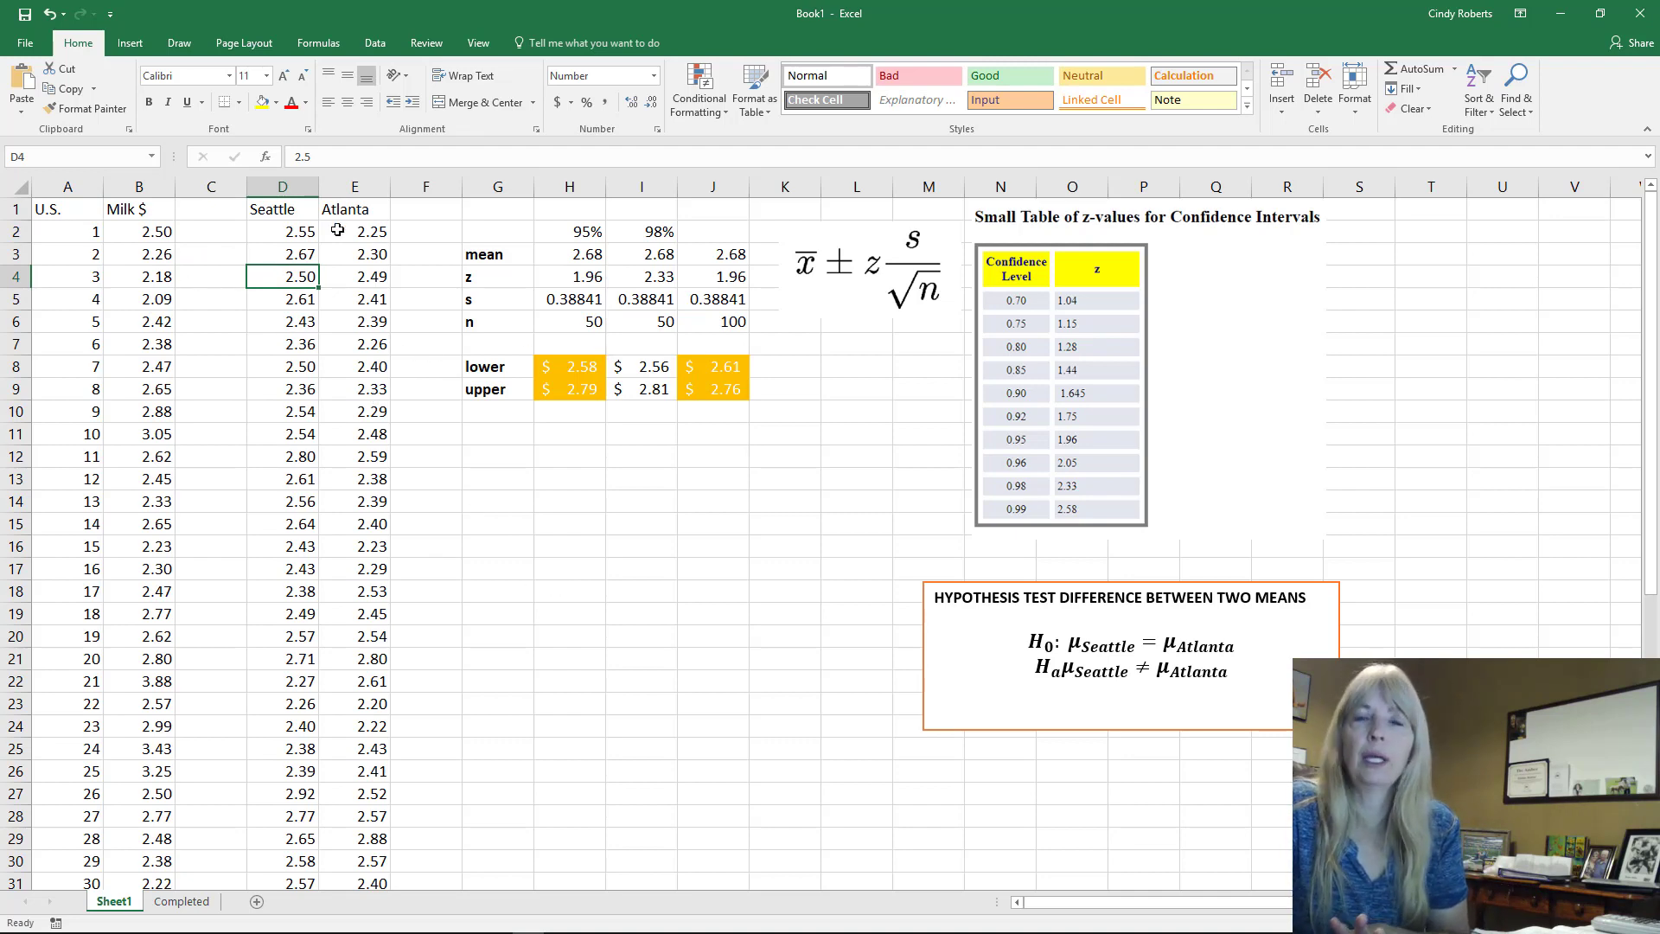
key("Up")
key("Up")
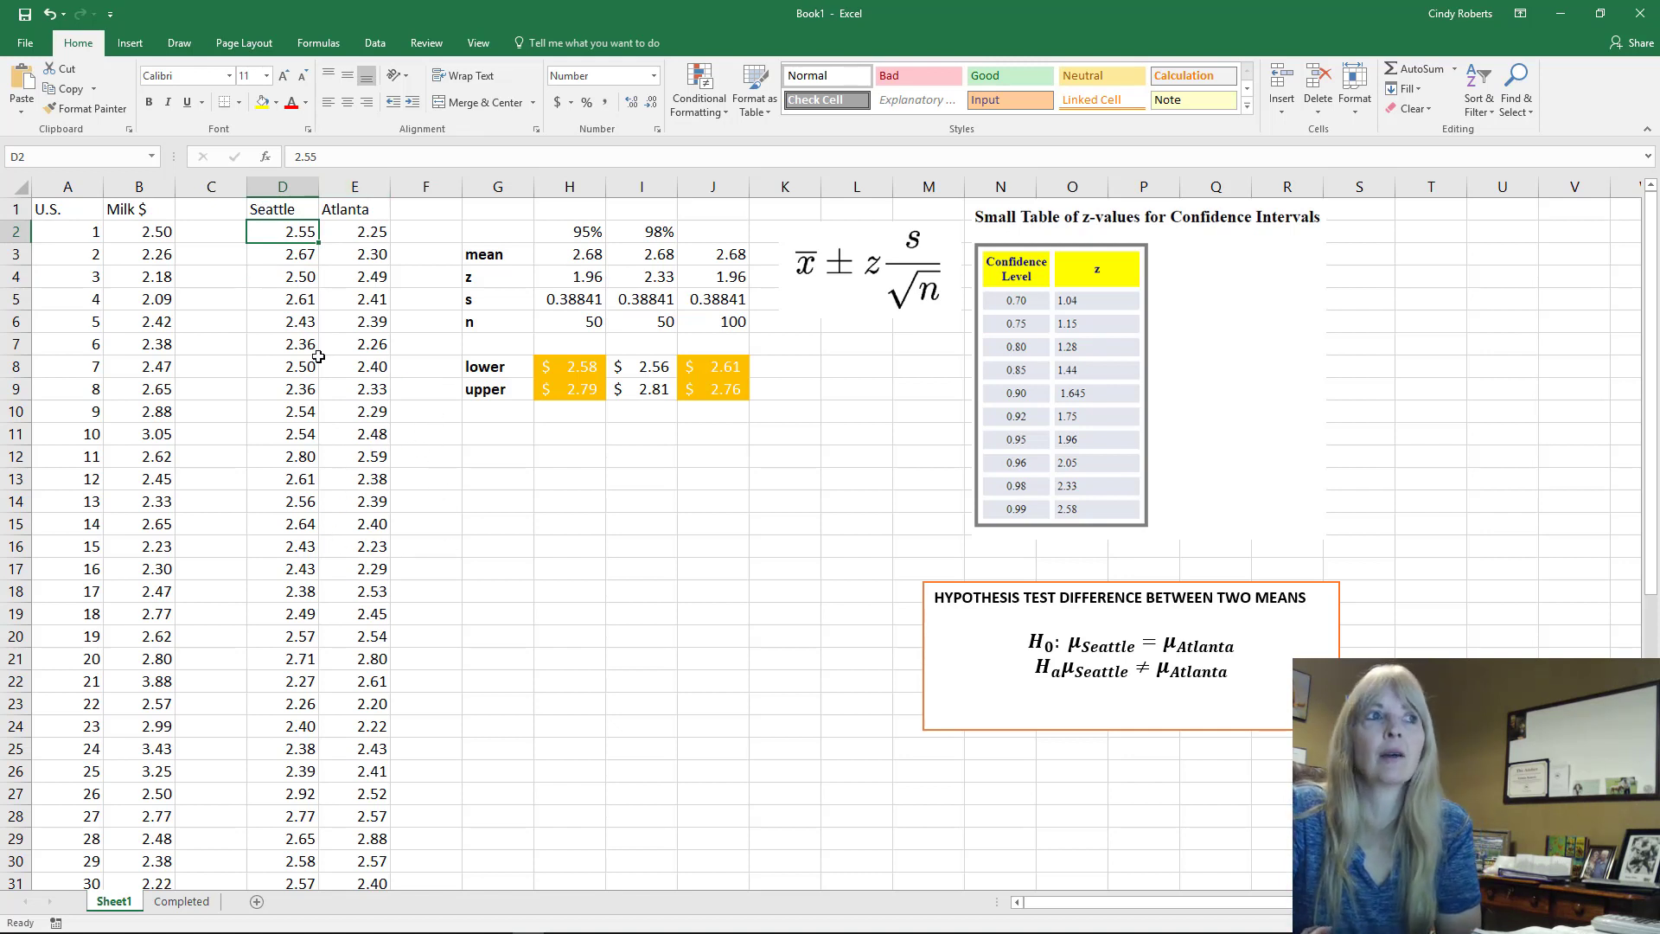
scroll(331, 492, "down", 3)
scroll(303, 603, "up", 3)
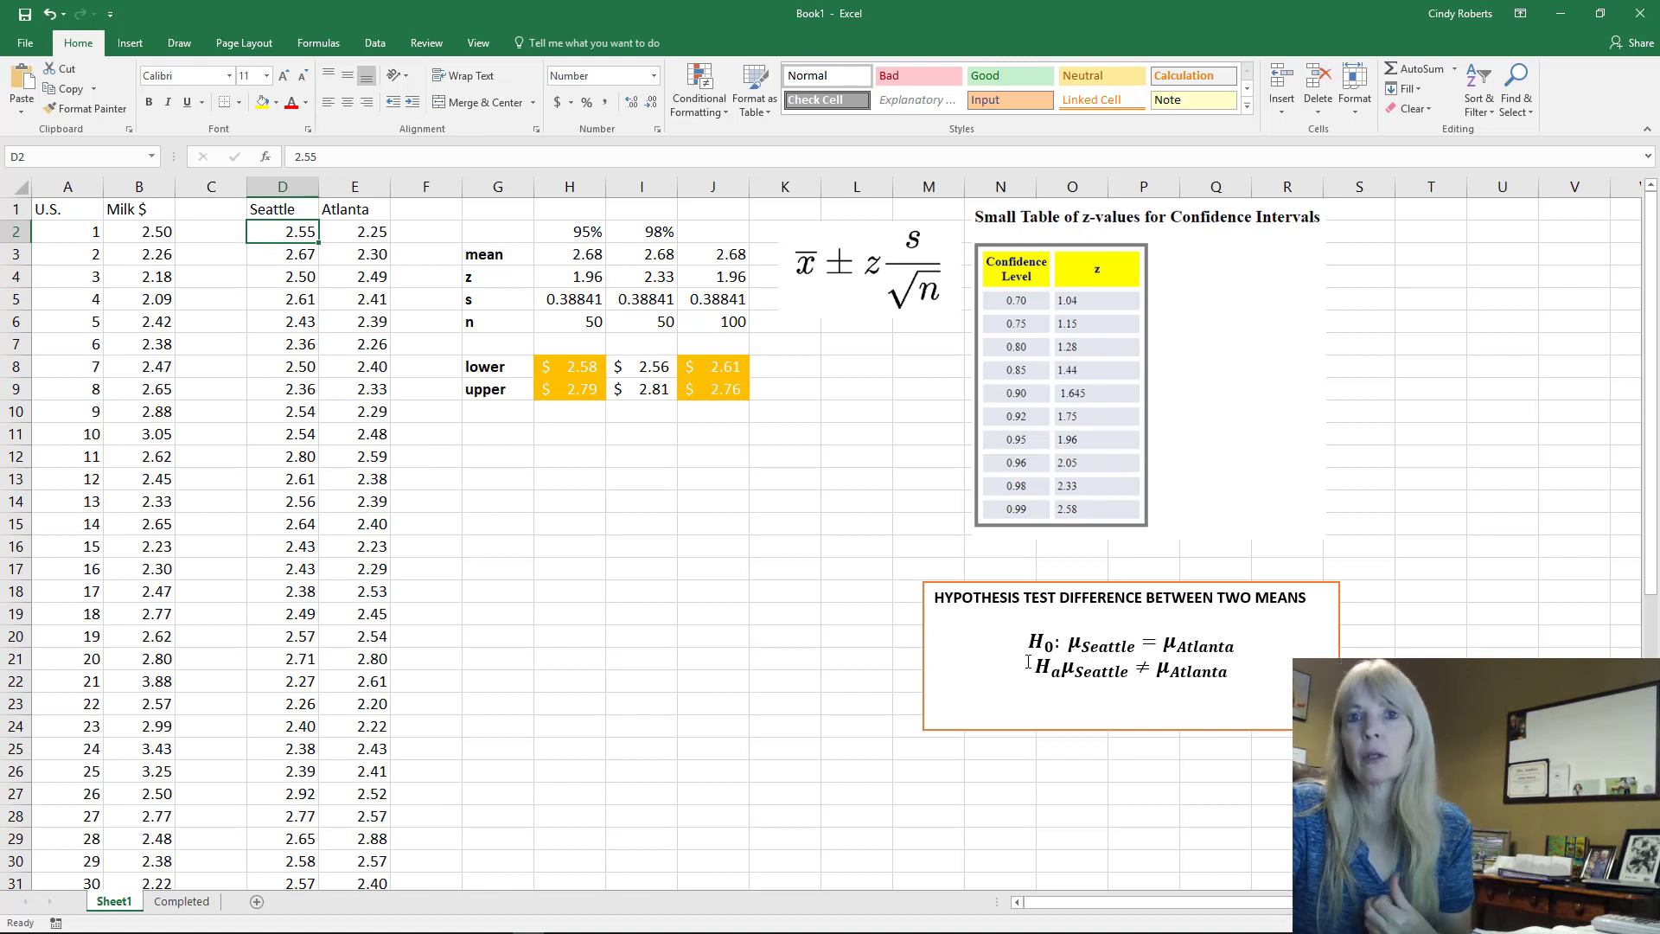
left_click(275, 214)
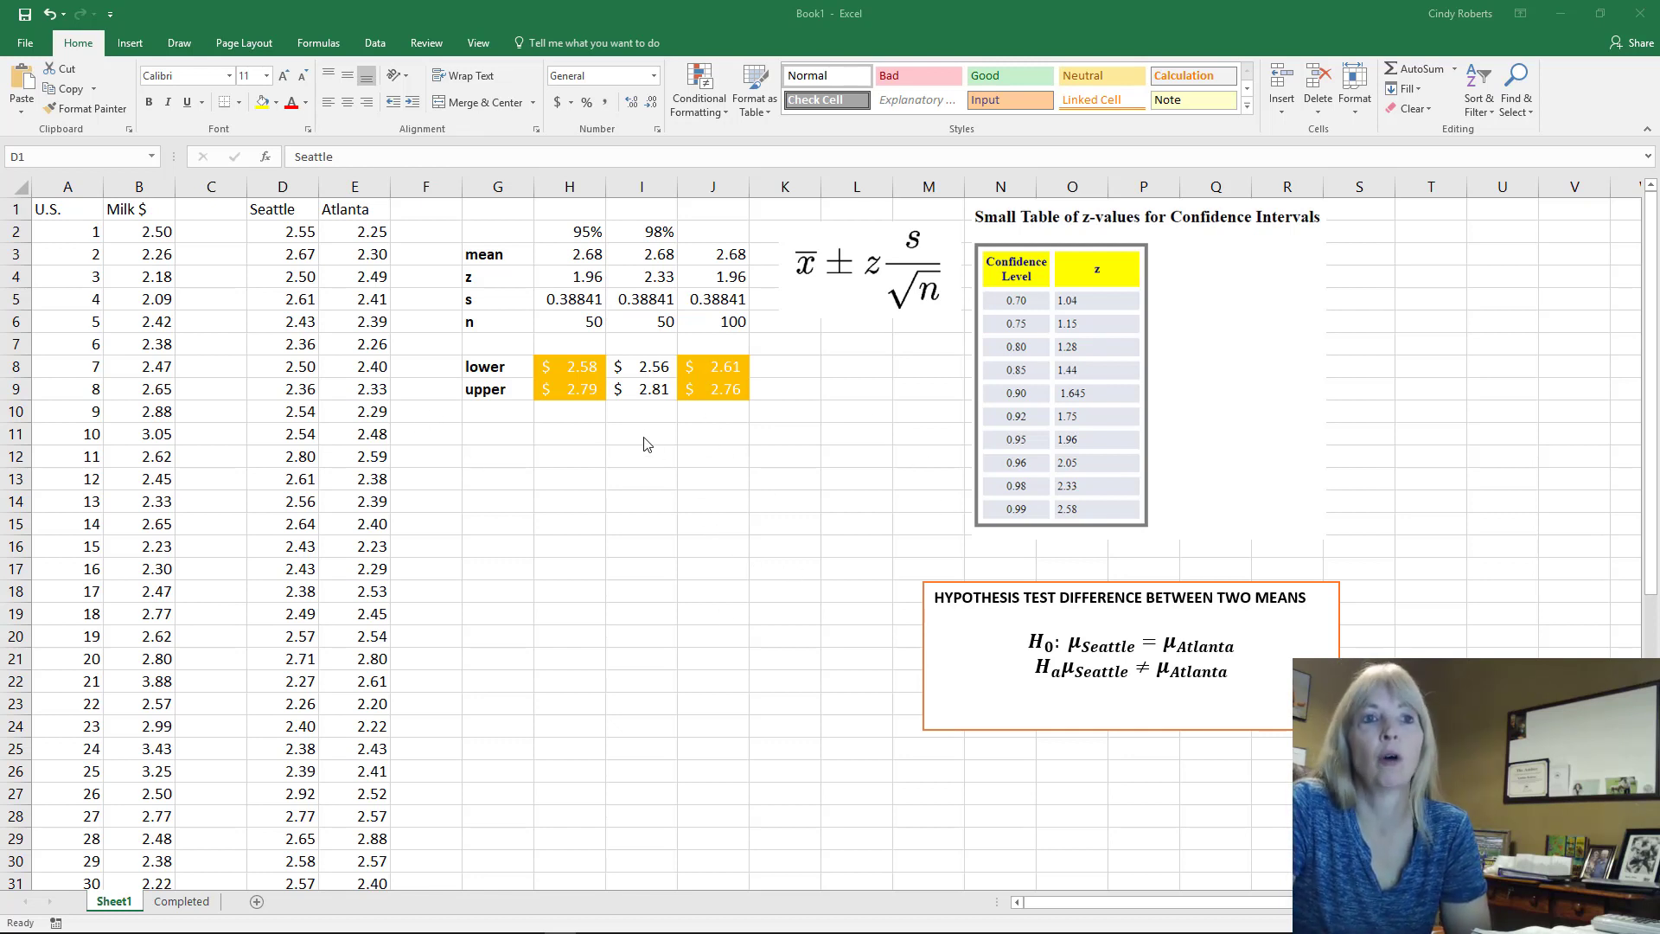
left_click(509, 478)
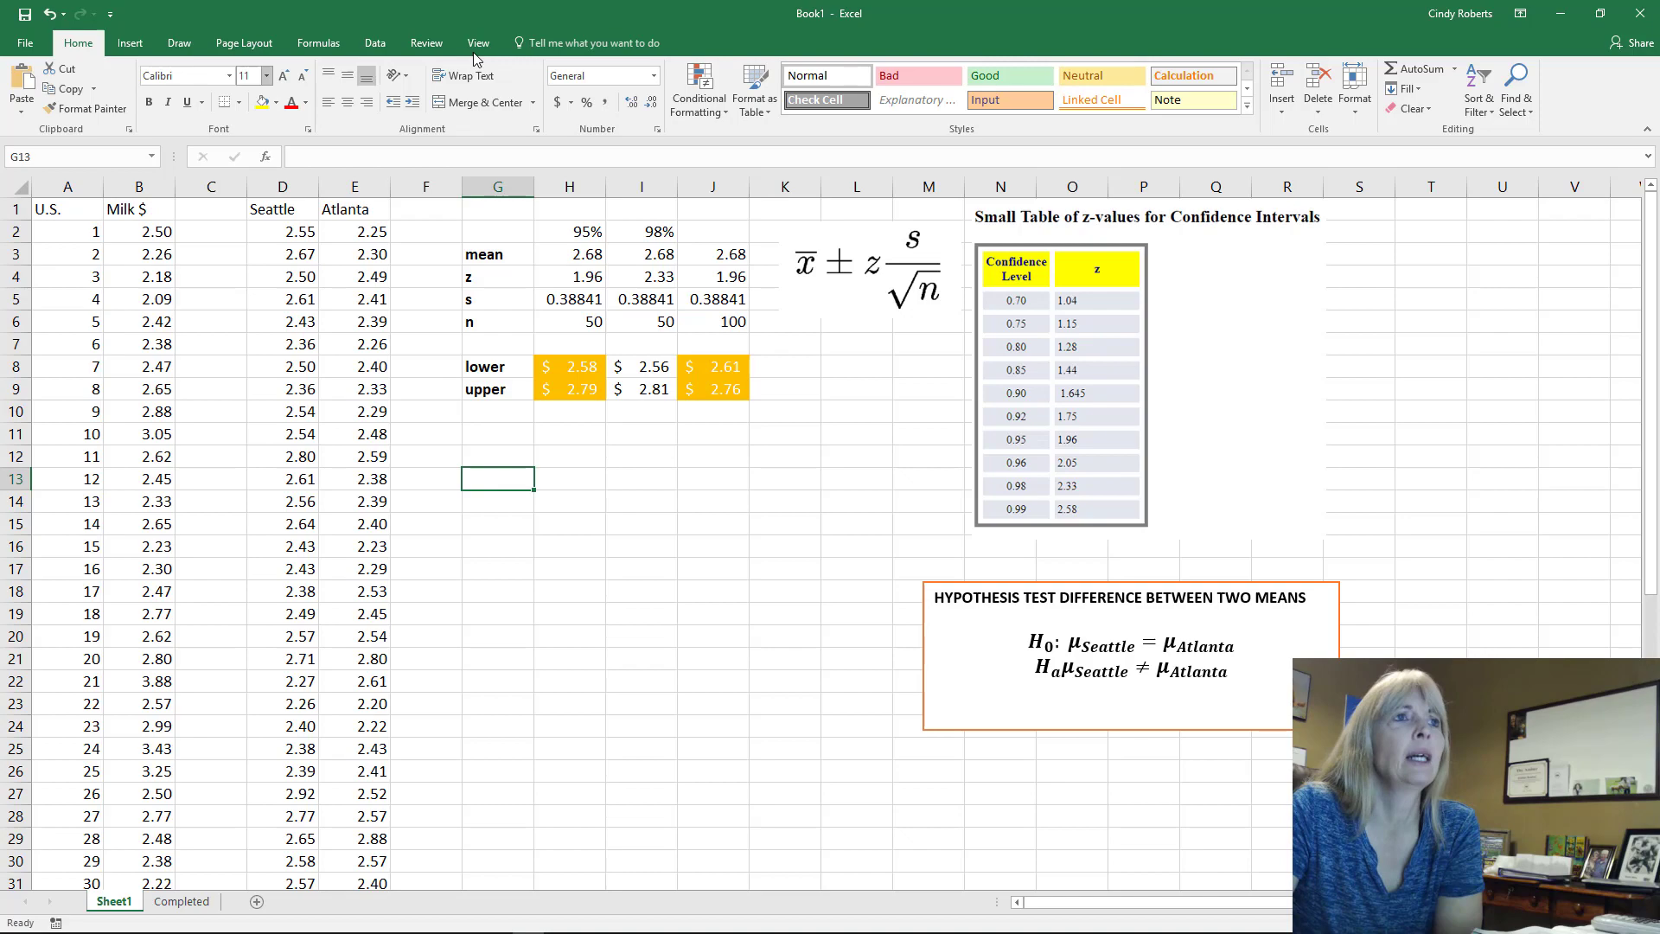
Step: Open the z-Test: Two Sample for Means tool from Data Analysis
left_click(377, 45)
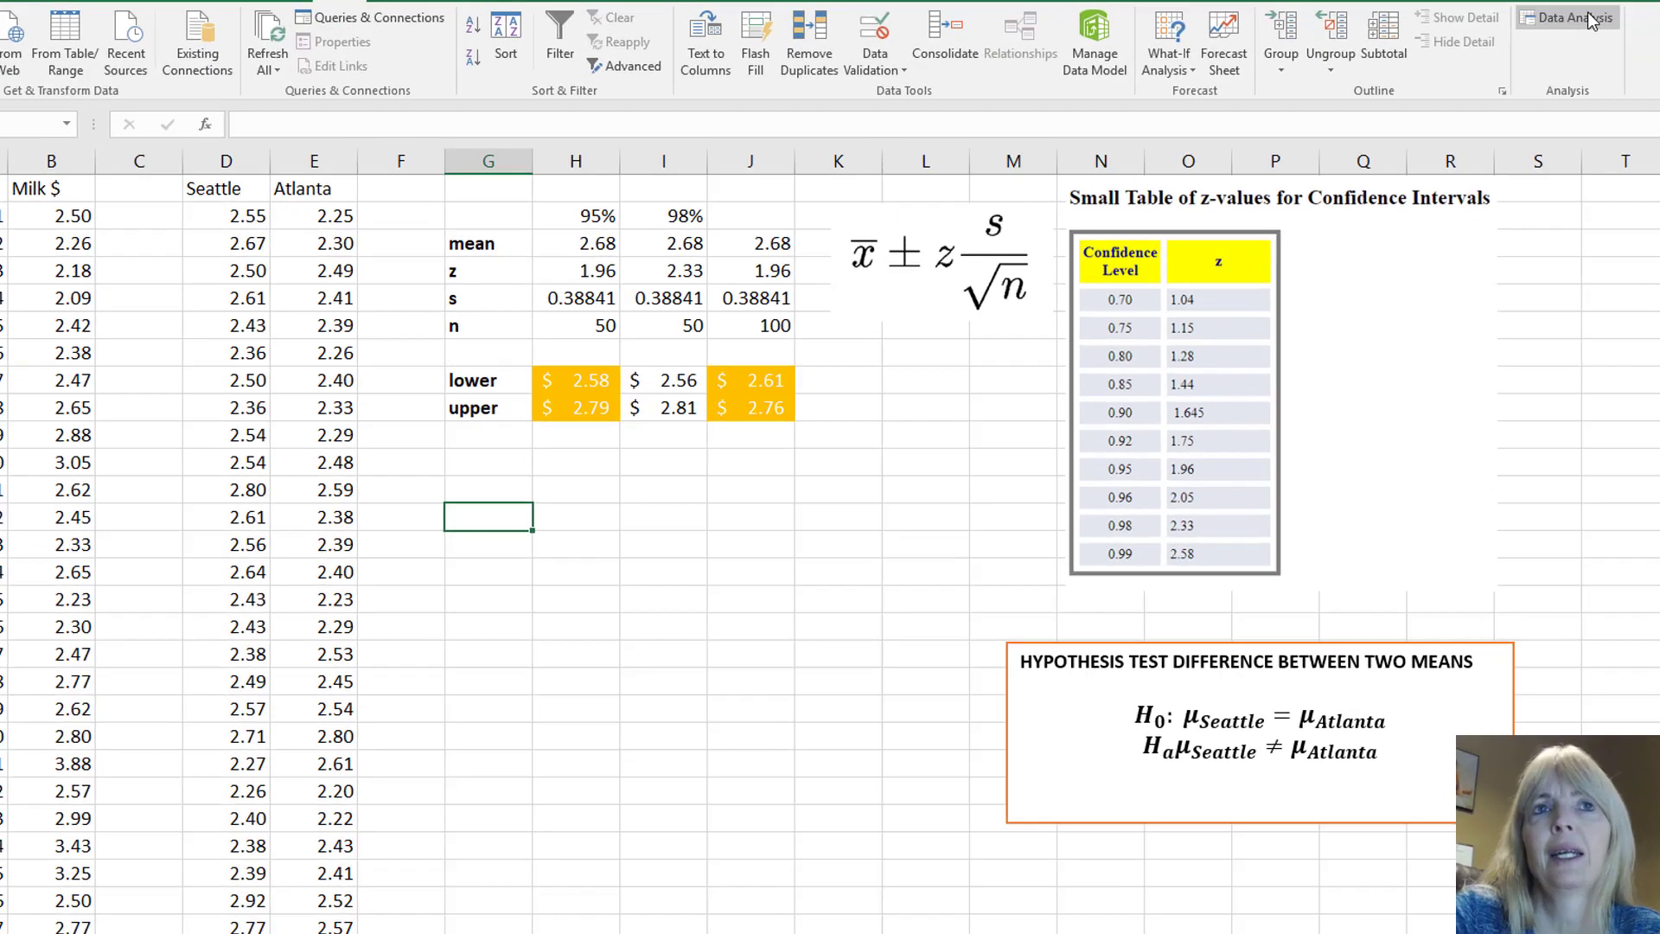
left_click(1388, 70)
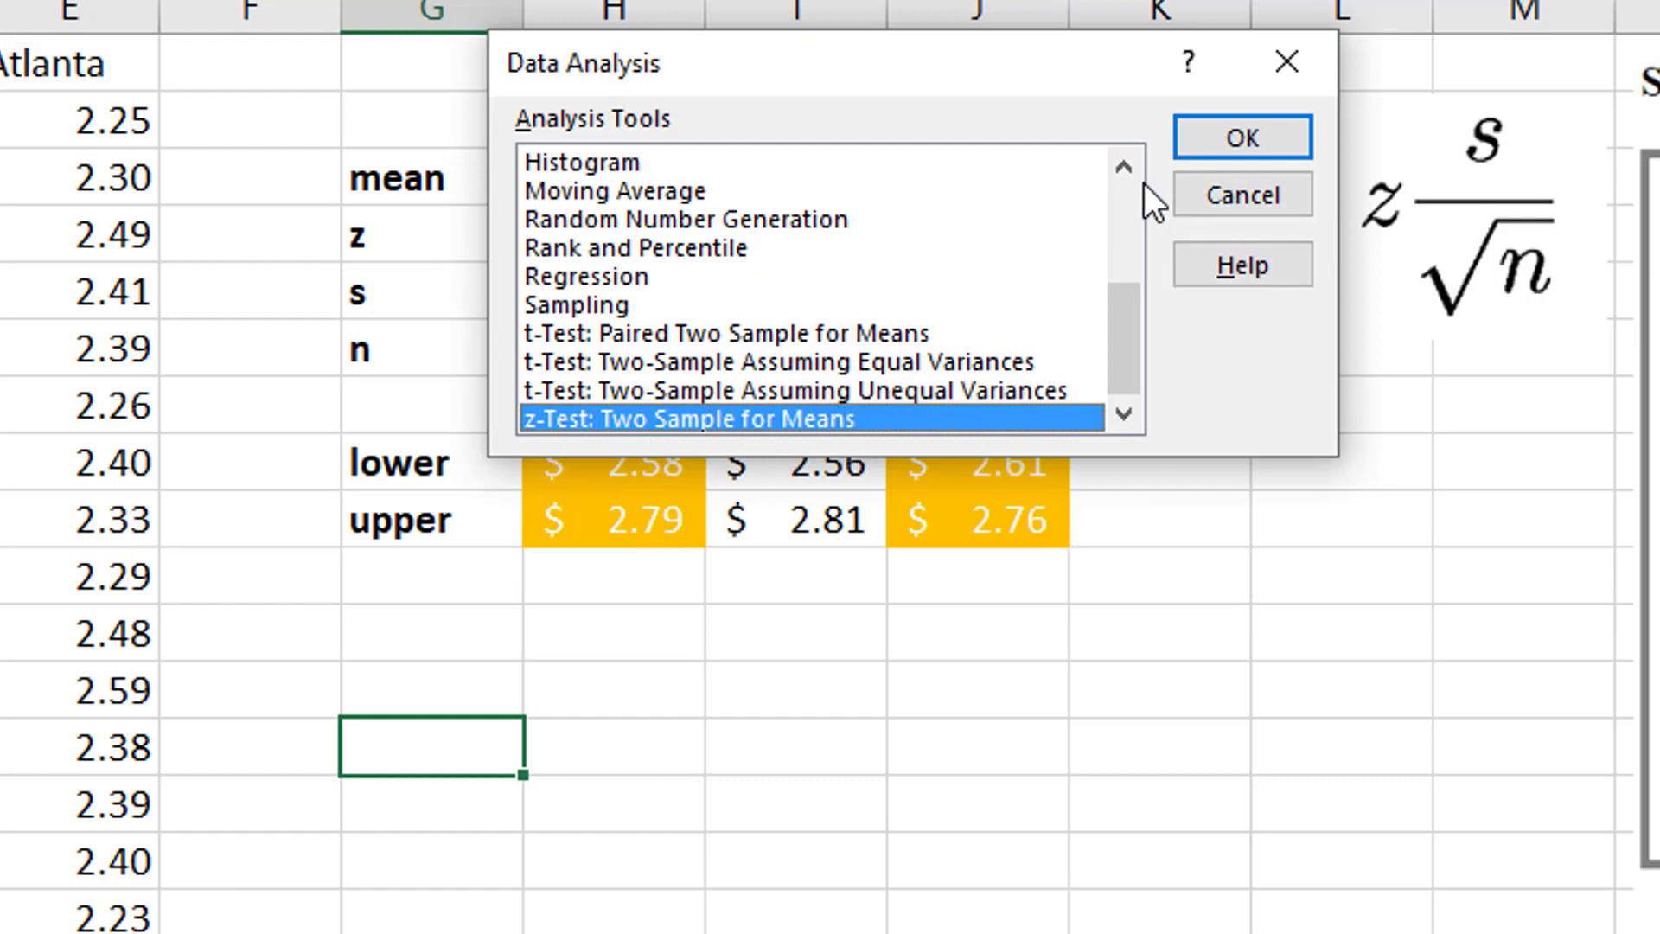
left_click(1236, 140)
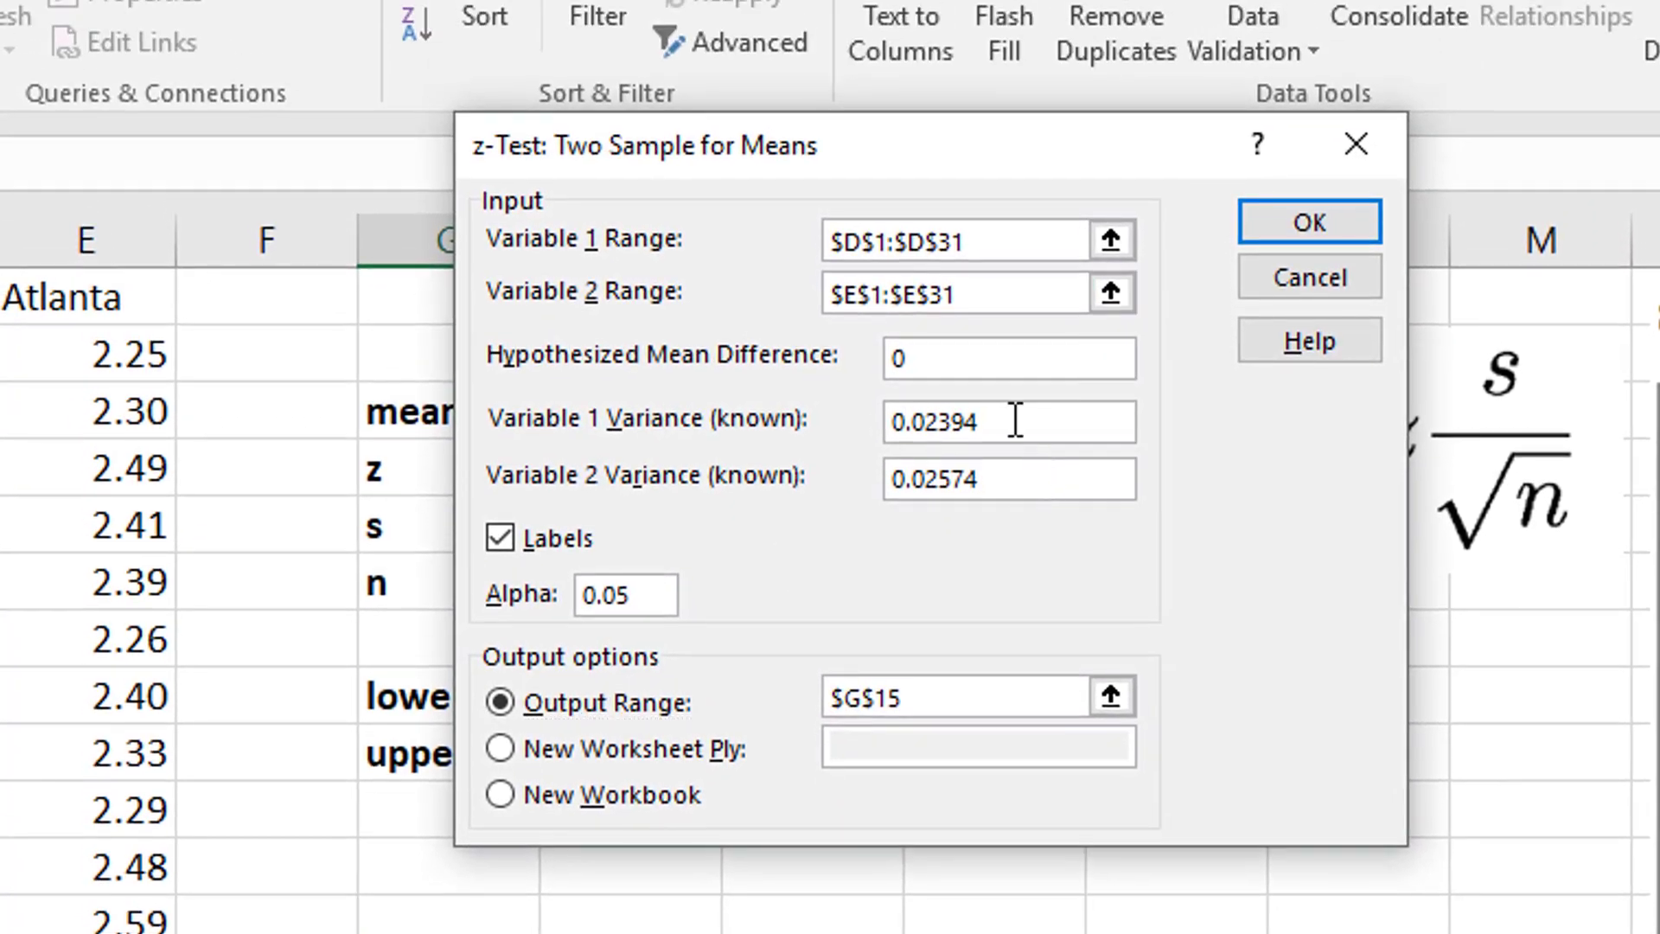
Step: Clear the old variances, mean difference, variable ranges and output range $G$15
left_click_drag(1016, 421, 719, 458)
key("Delete")
left_click_drag(1074, 466, 916, 469)
key("Delete")
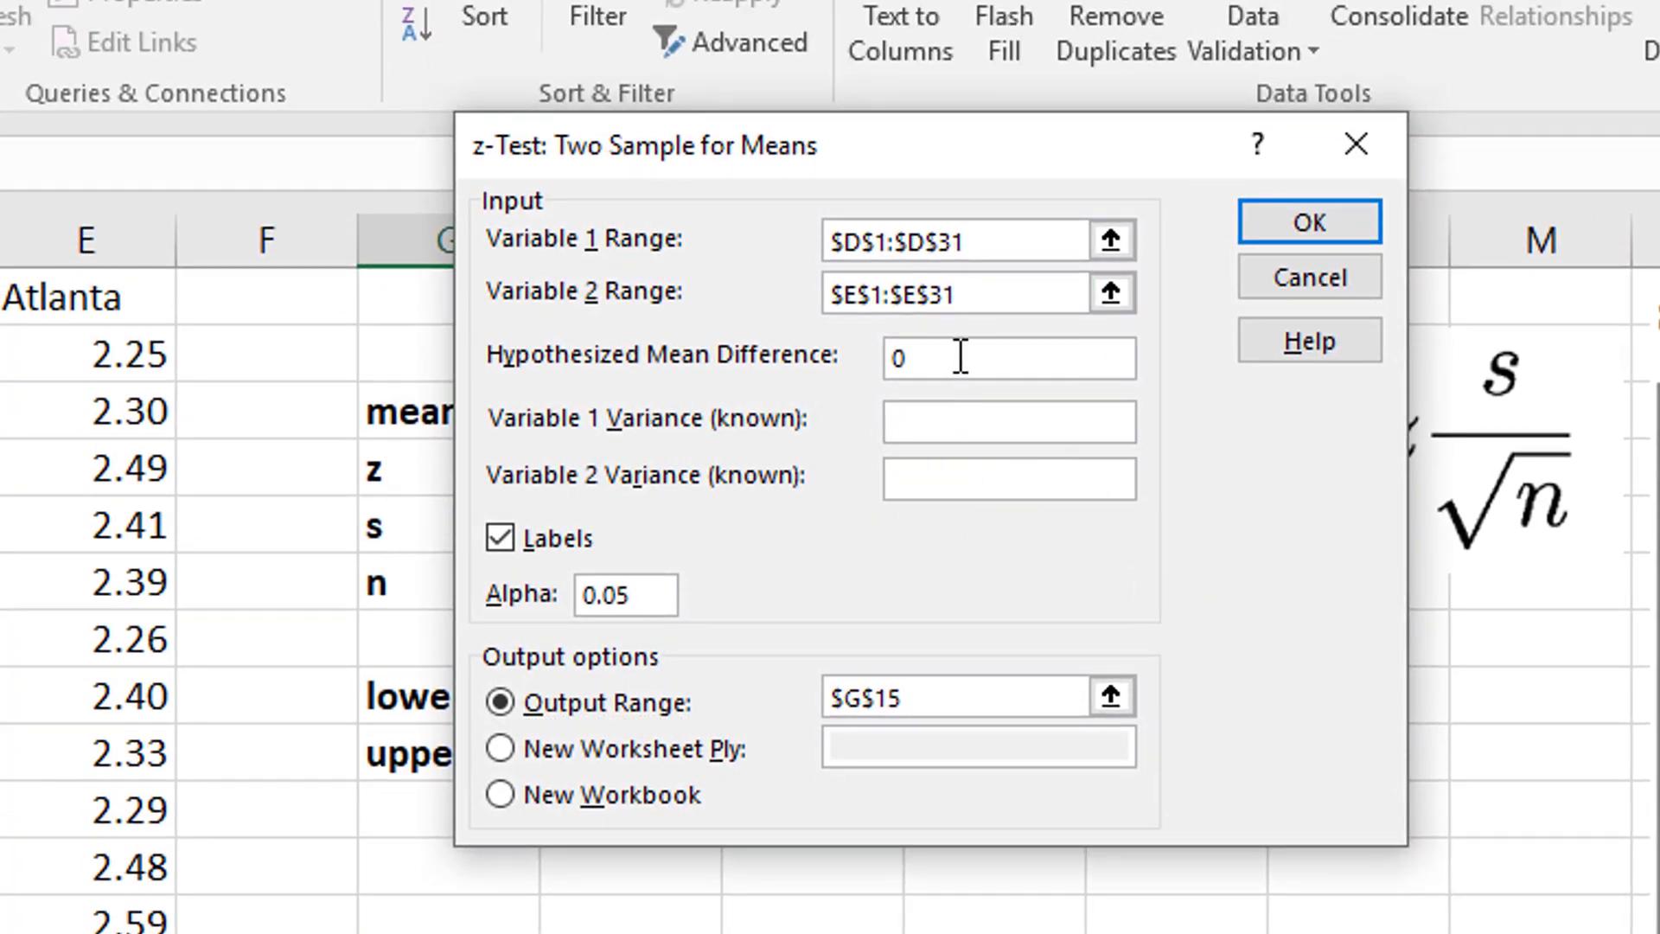
left_click_drag(960, 356, 886, 357)
key("Delete")
left_click_drag(980, 242, 700, 313)
key("Delete")
key("Delete")
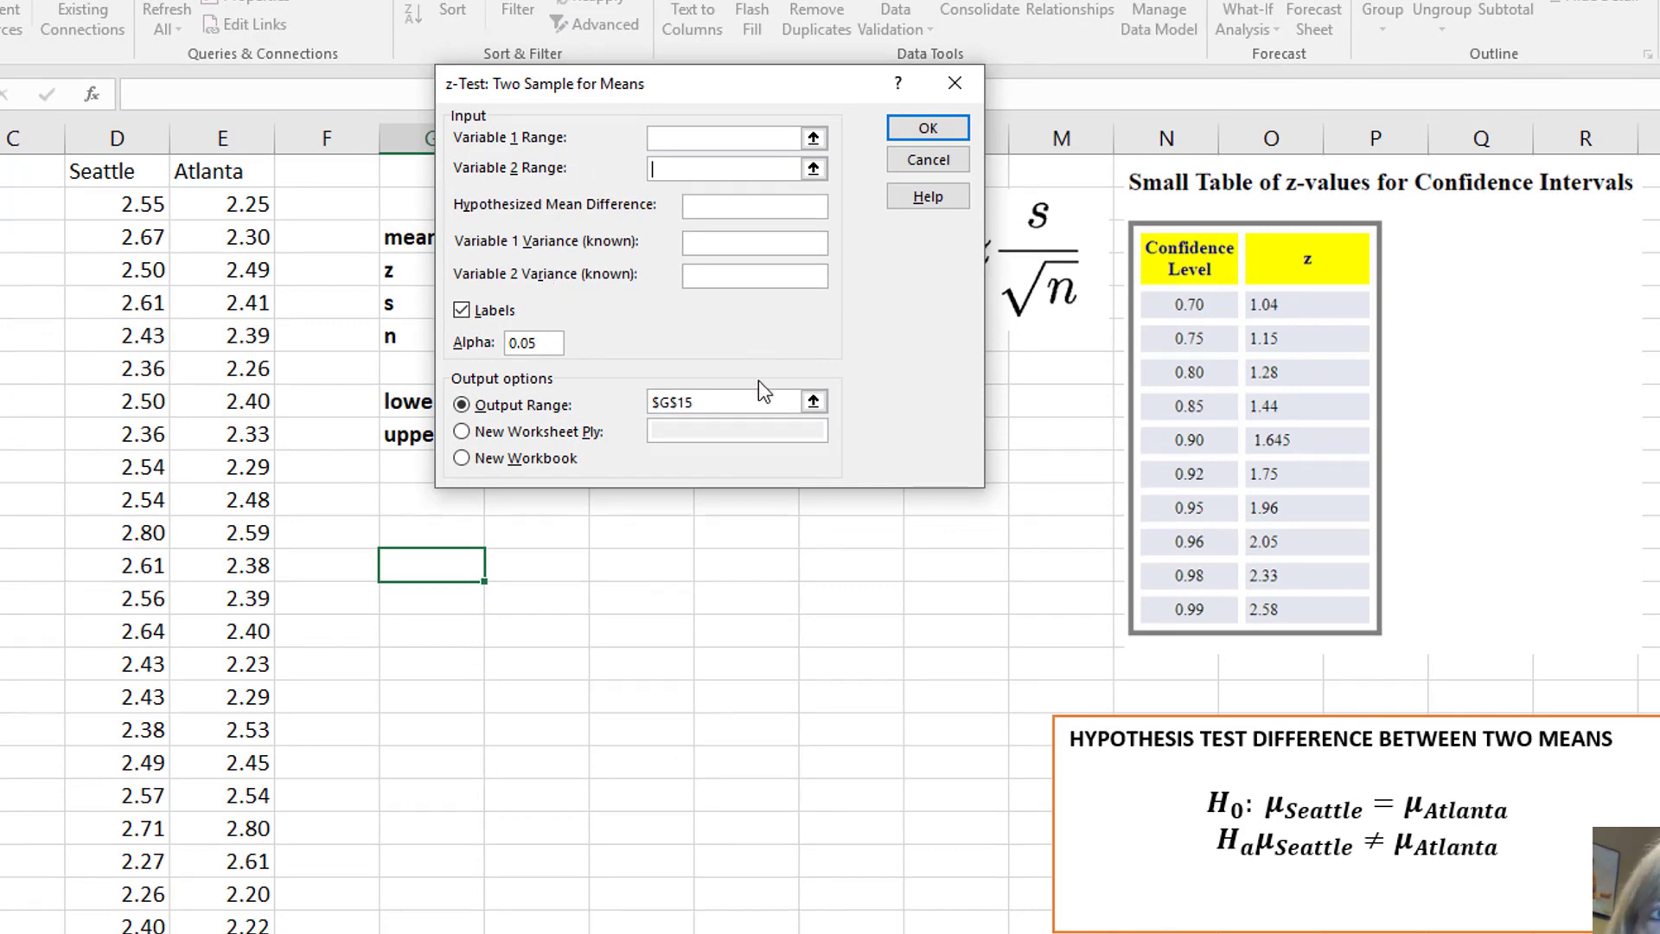
left_click(740, 400)
key("BackSpace")
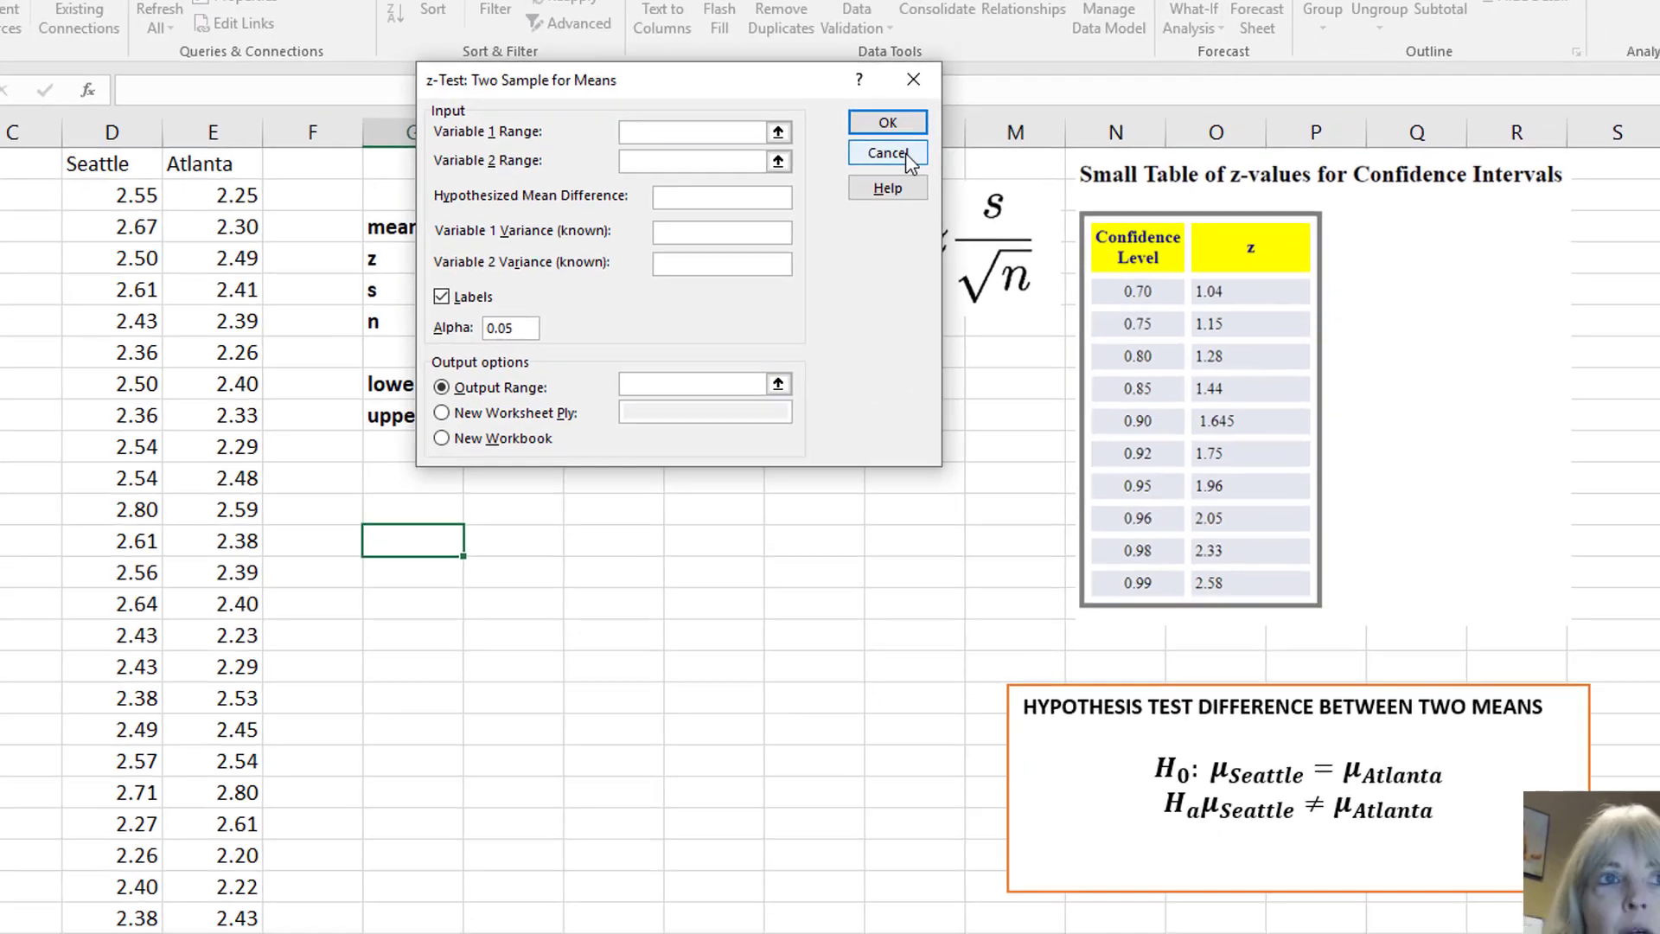
Step: Cancel the z-Test dialog and enter =VAR(D2:D31) in D33 below the Seattle prices
left_click(928, 159)
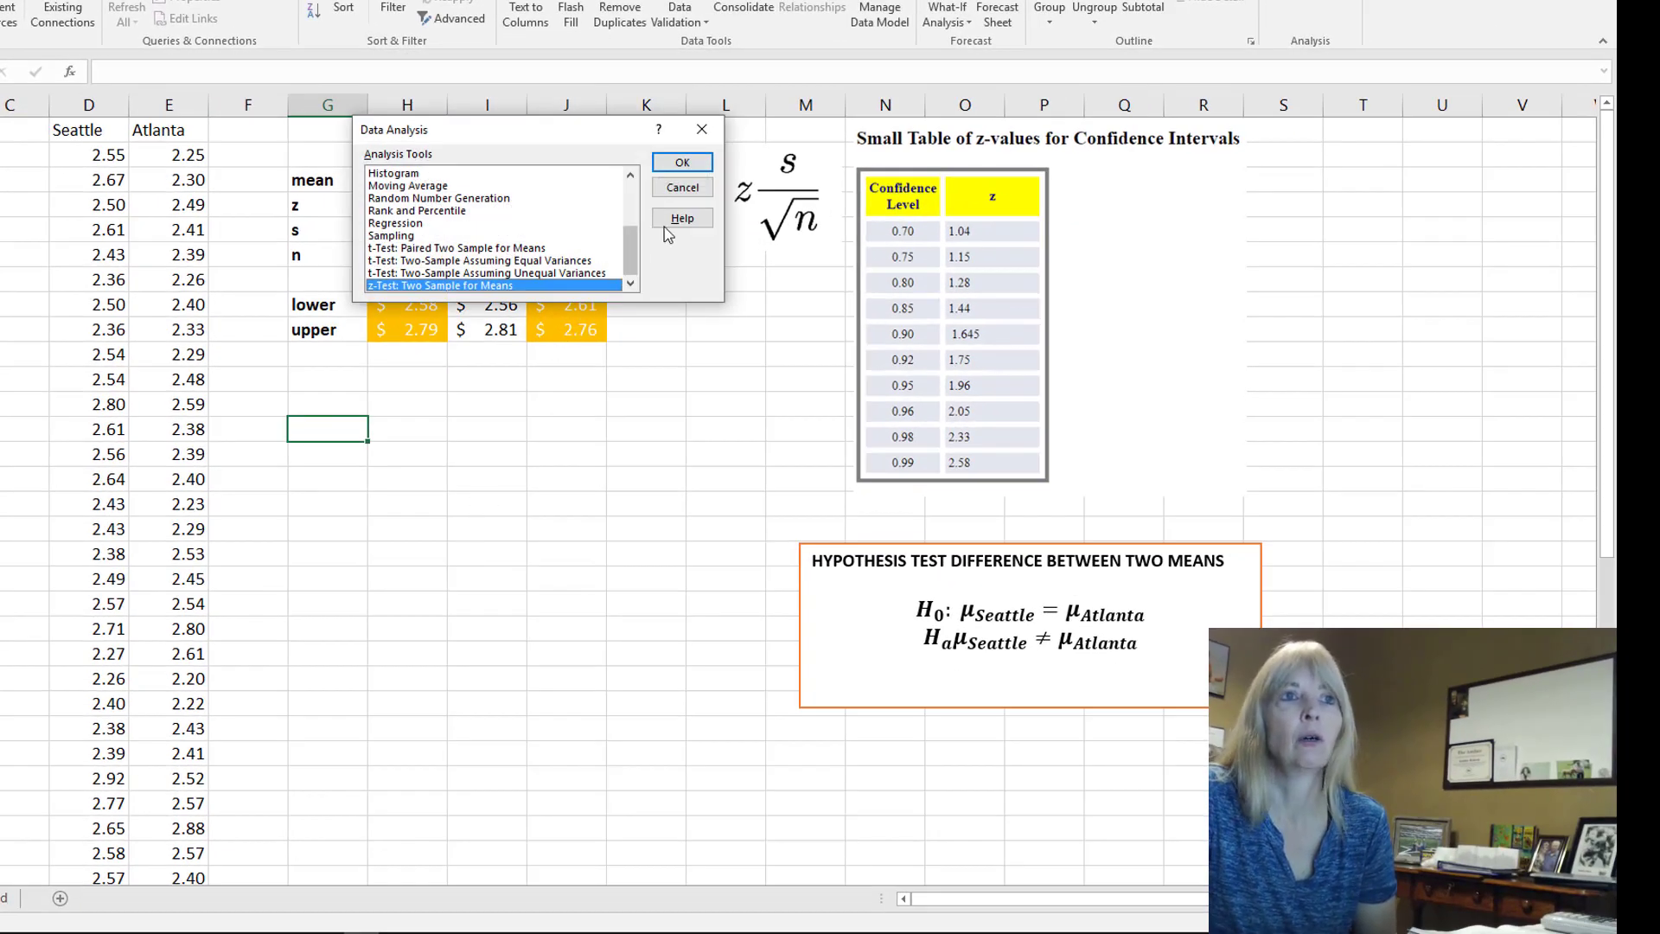
left_click(682, 187)
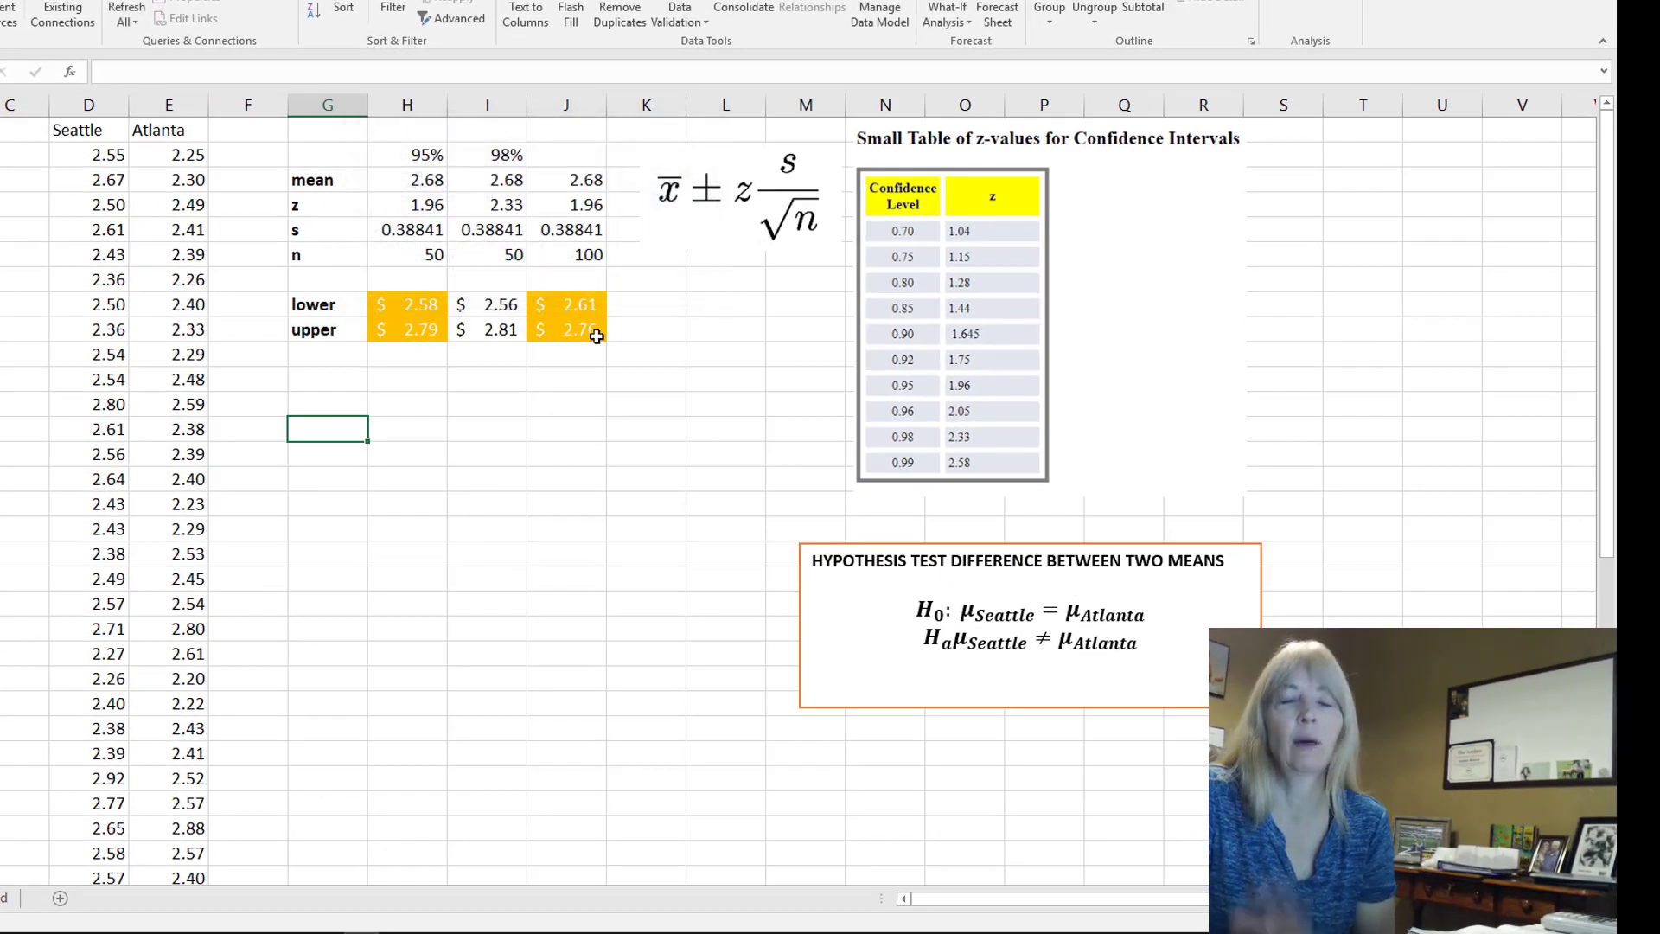
scroll(404, 440, "down", 3)
scroll(404, 440, "up", 1)
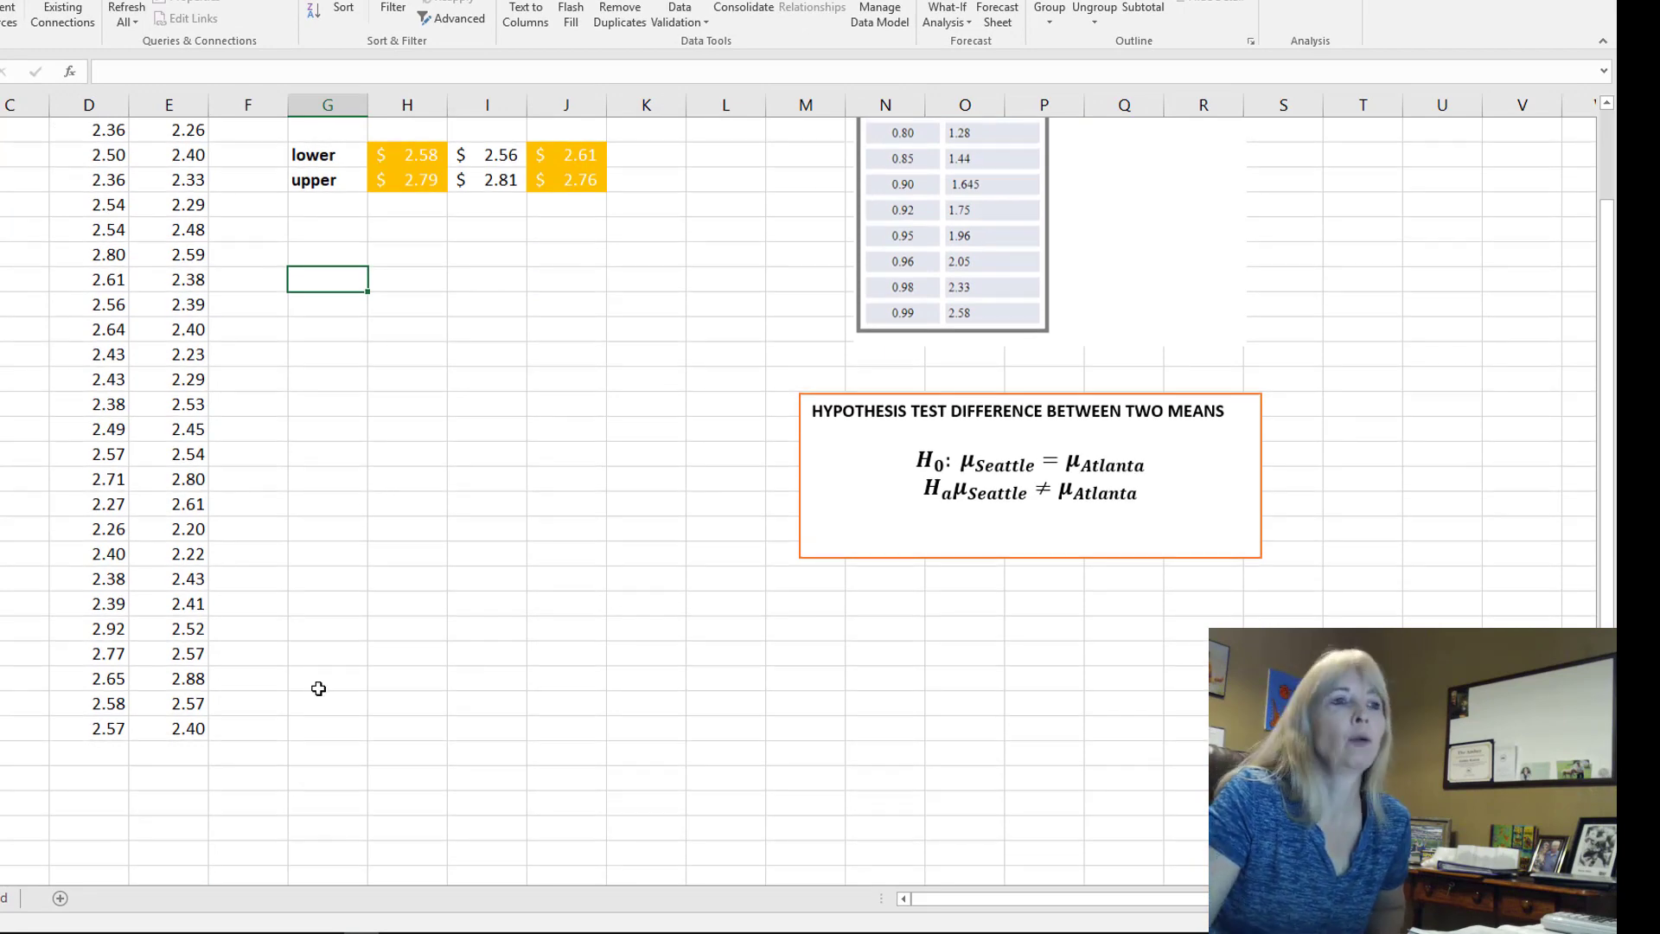
left_click(114, 782)
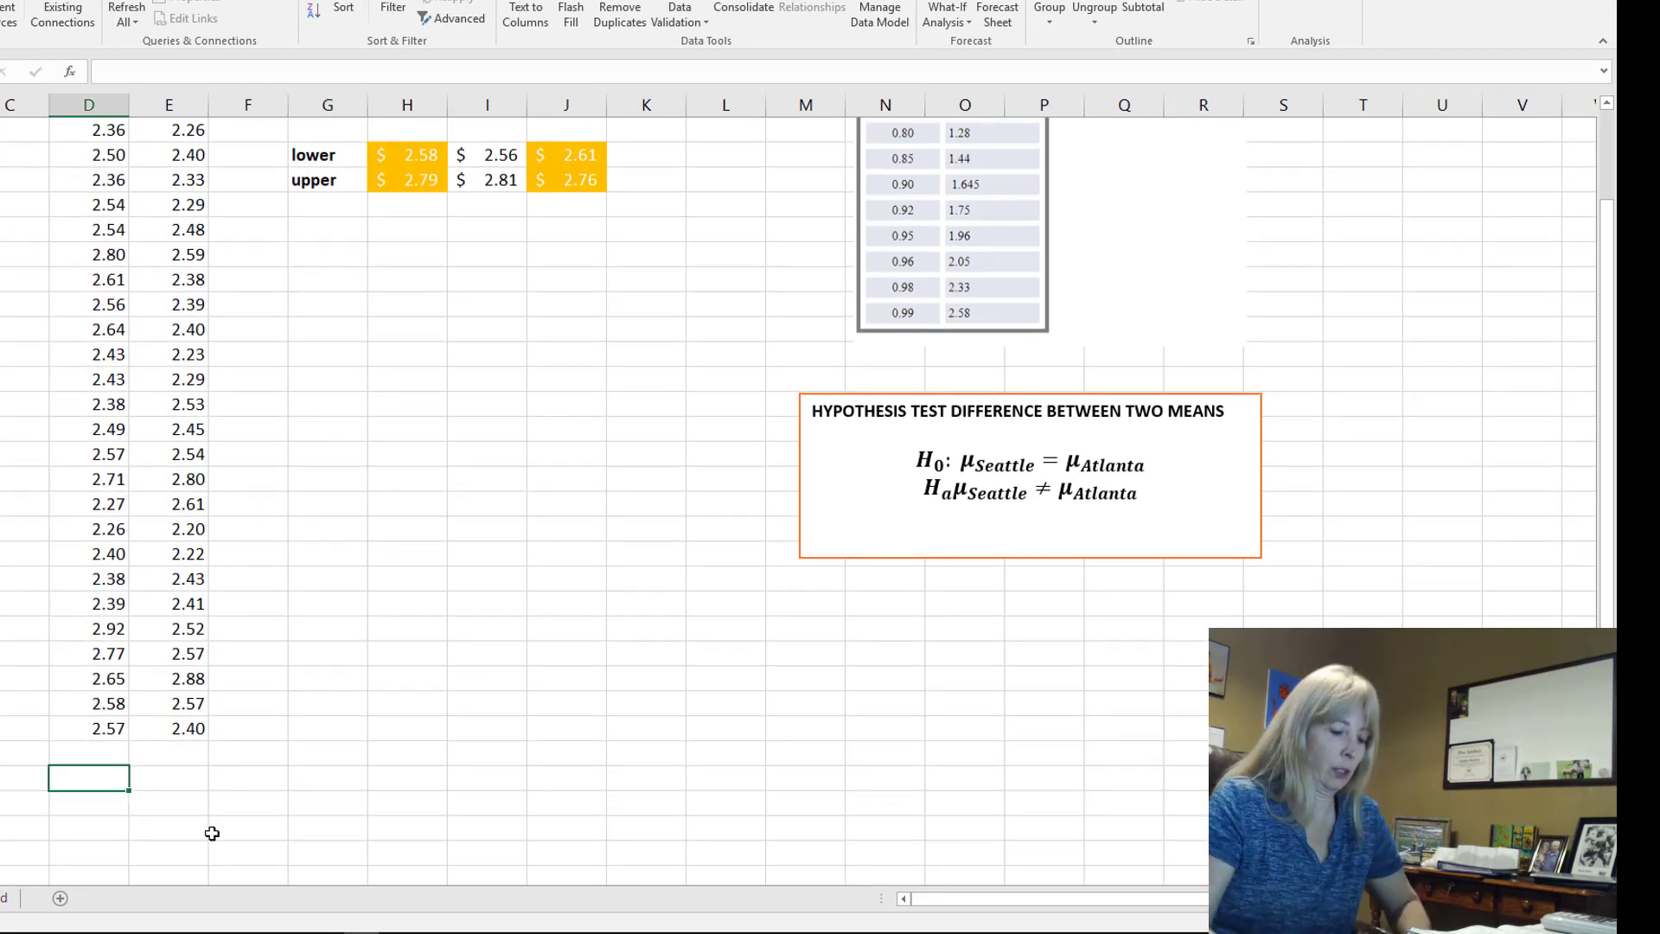
type("=varianc")
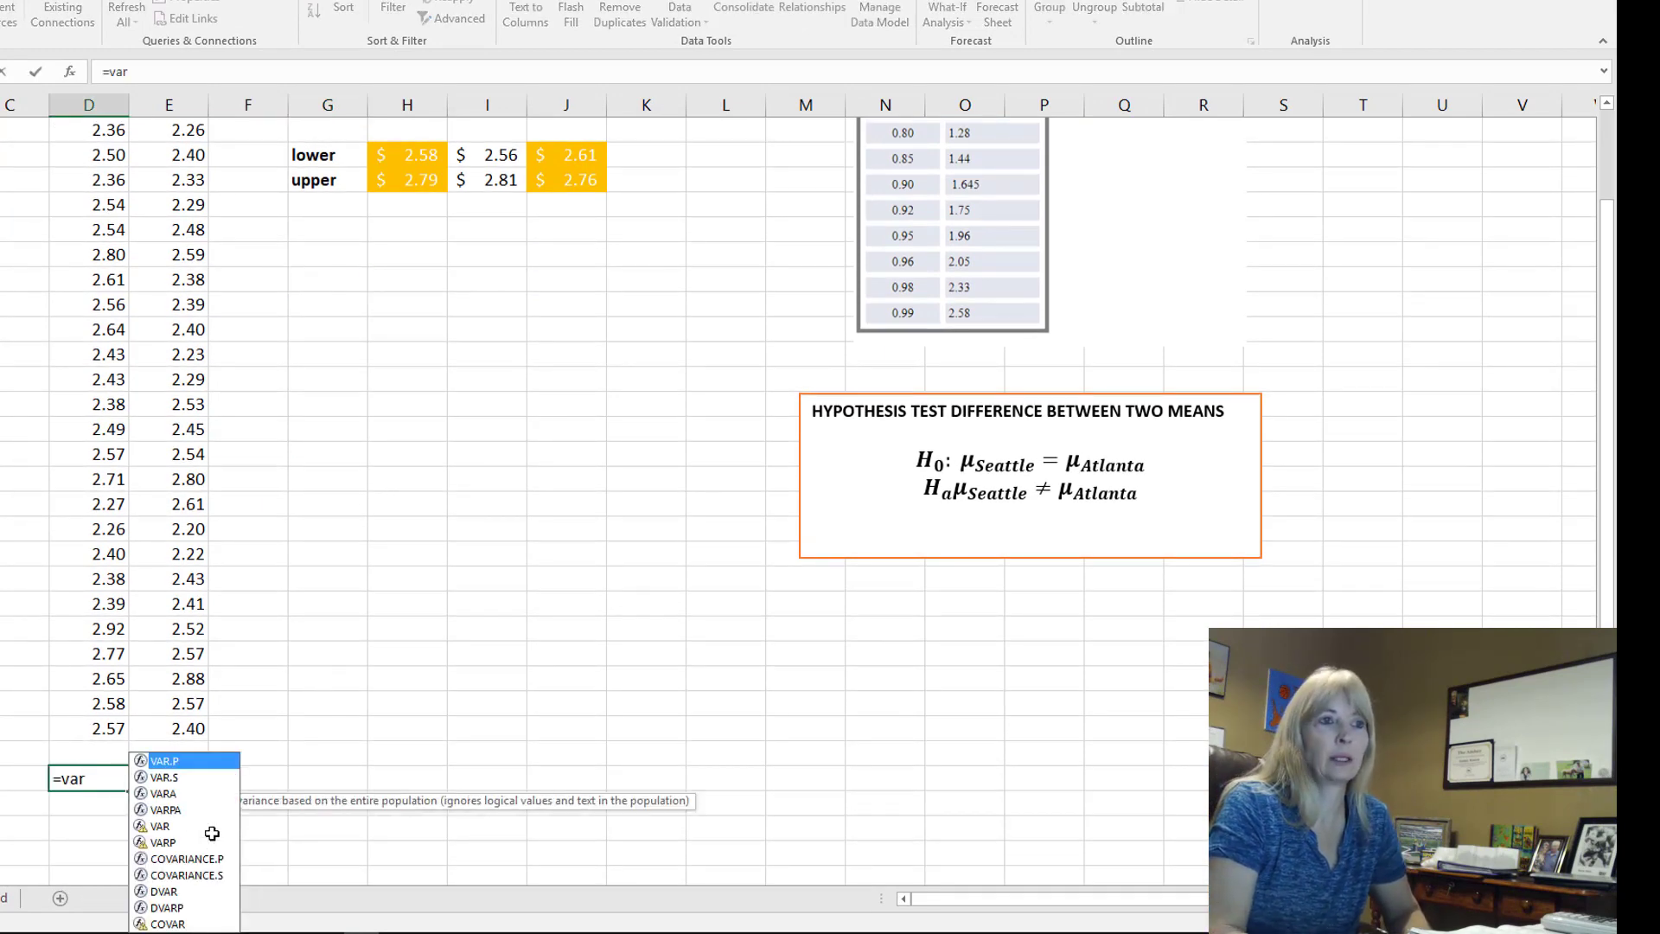
key("BackSpace")
key("BackSpace")
key("BackSpace")
key("BackSpace")
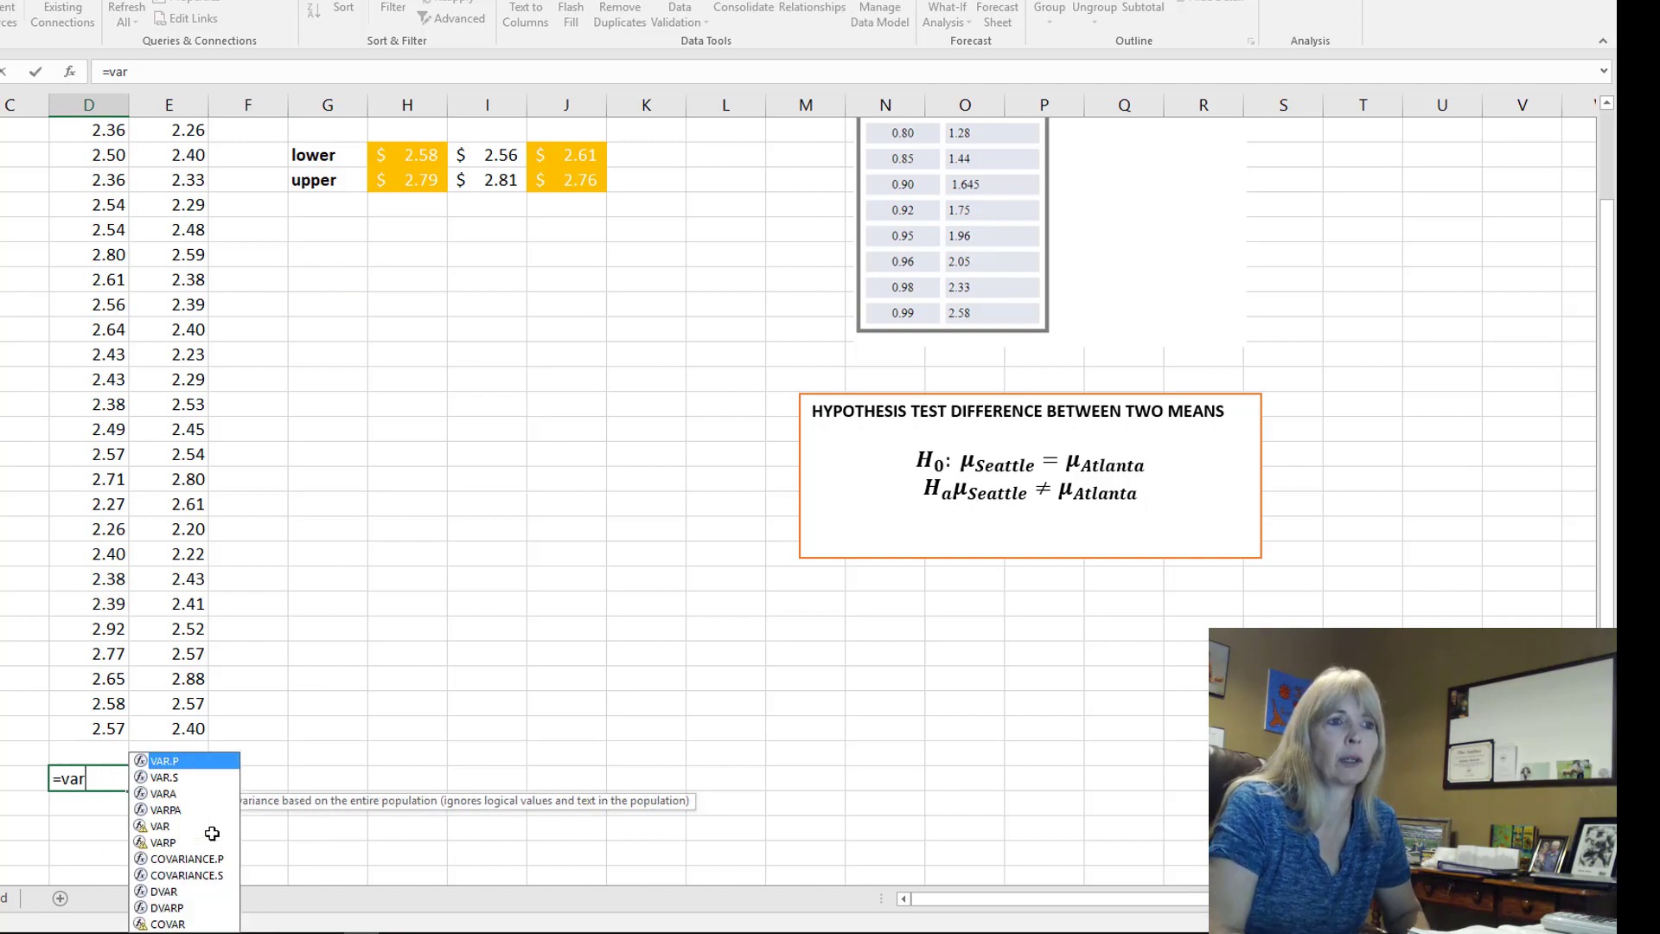
type("(")
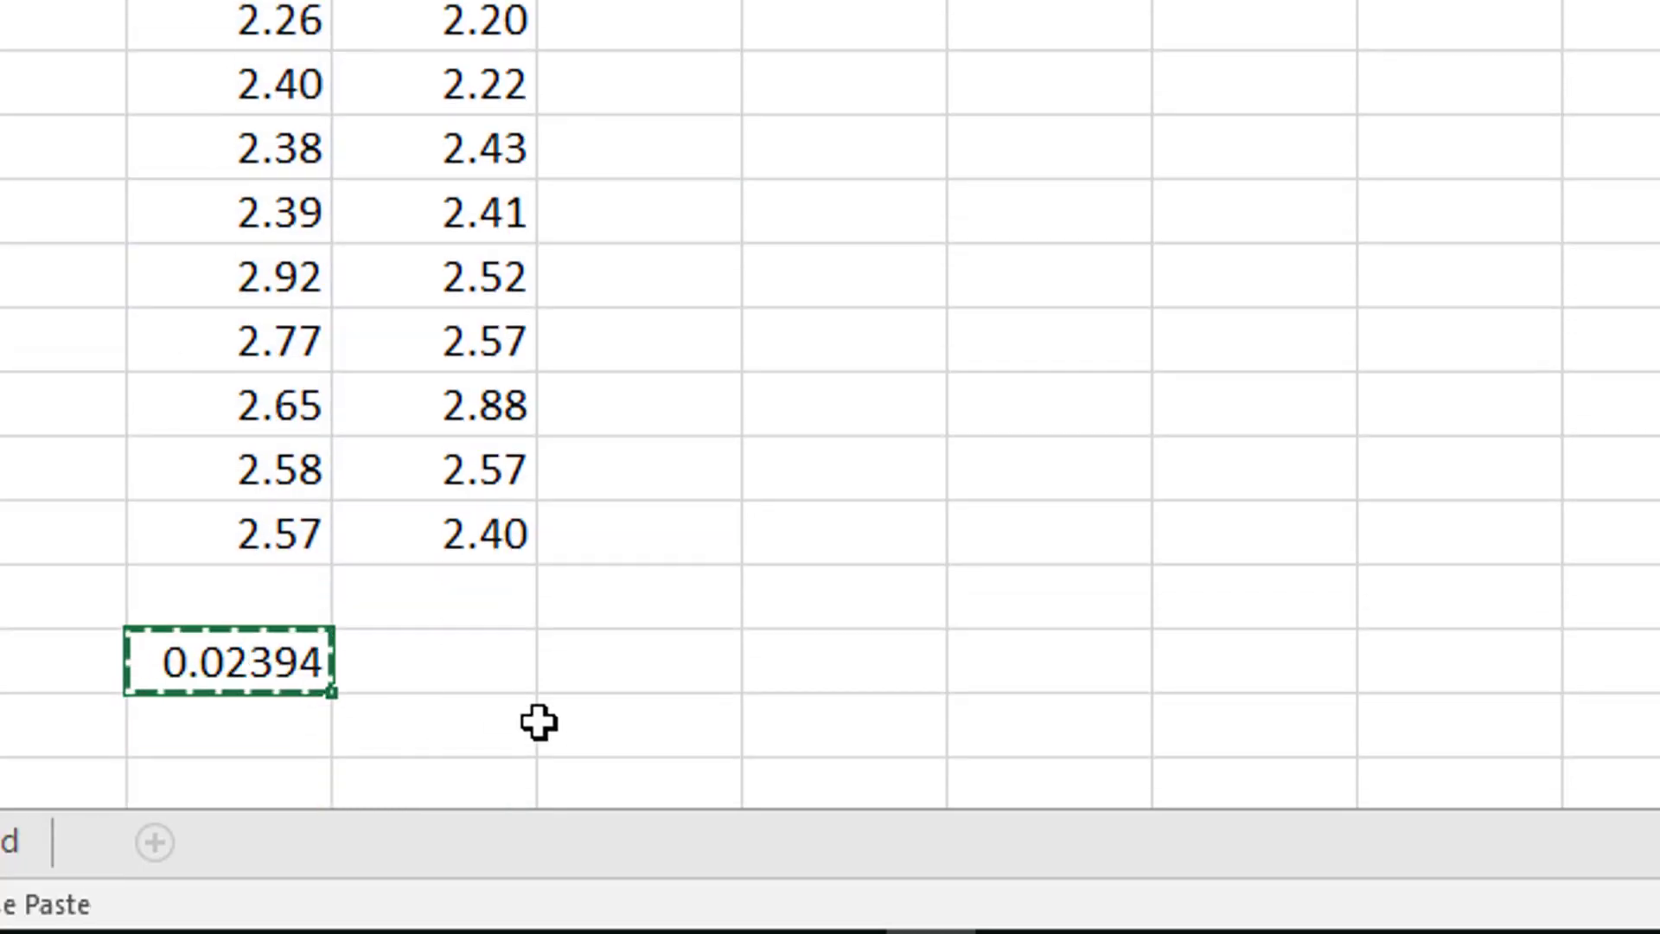
Step: Paste the formula into E33 as =VAR(E2:E31) and check both variance results
left_click(473, 668)
key("ctrl+v")
double_click(474, 668)
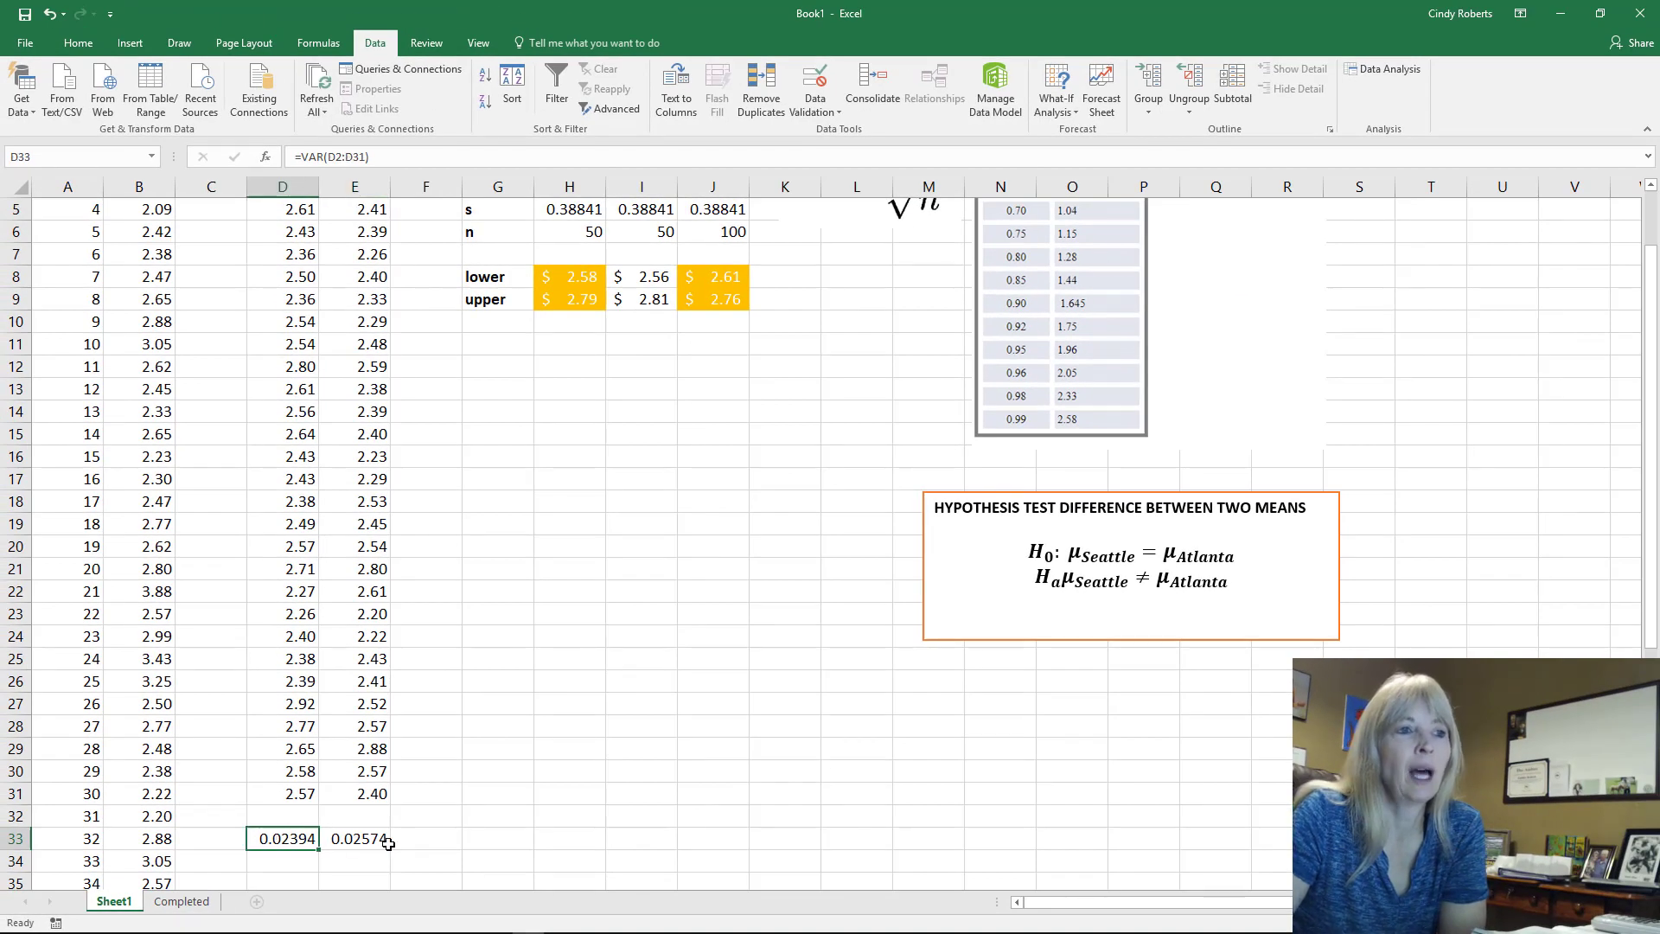
left_click(367, 841)
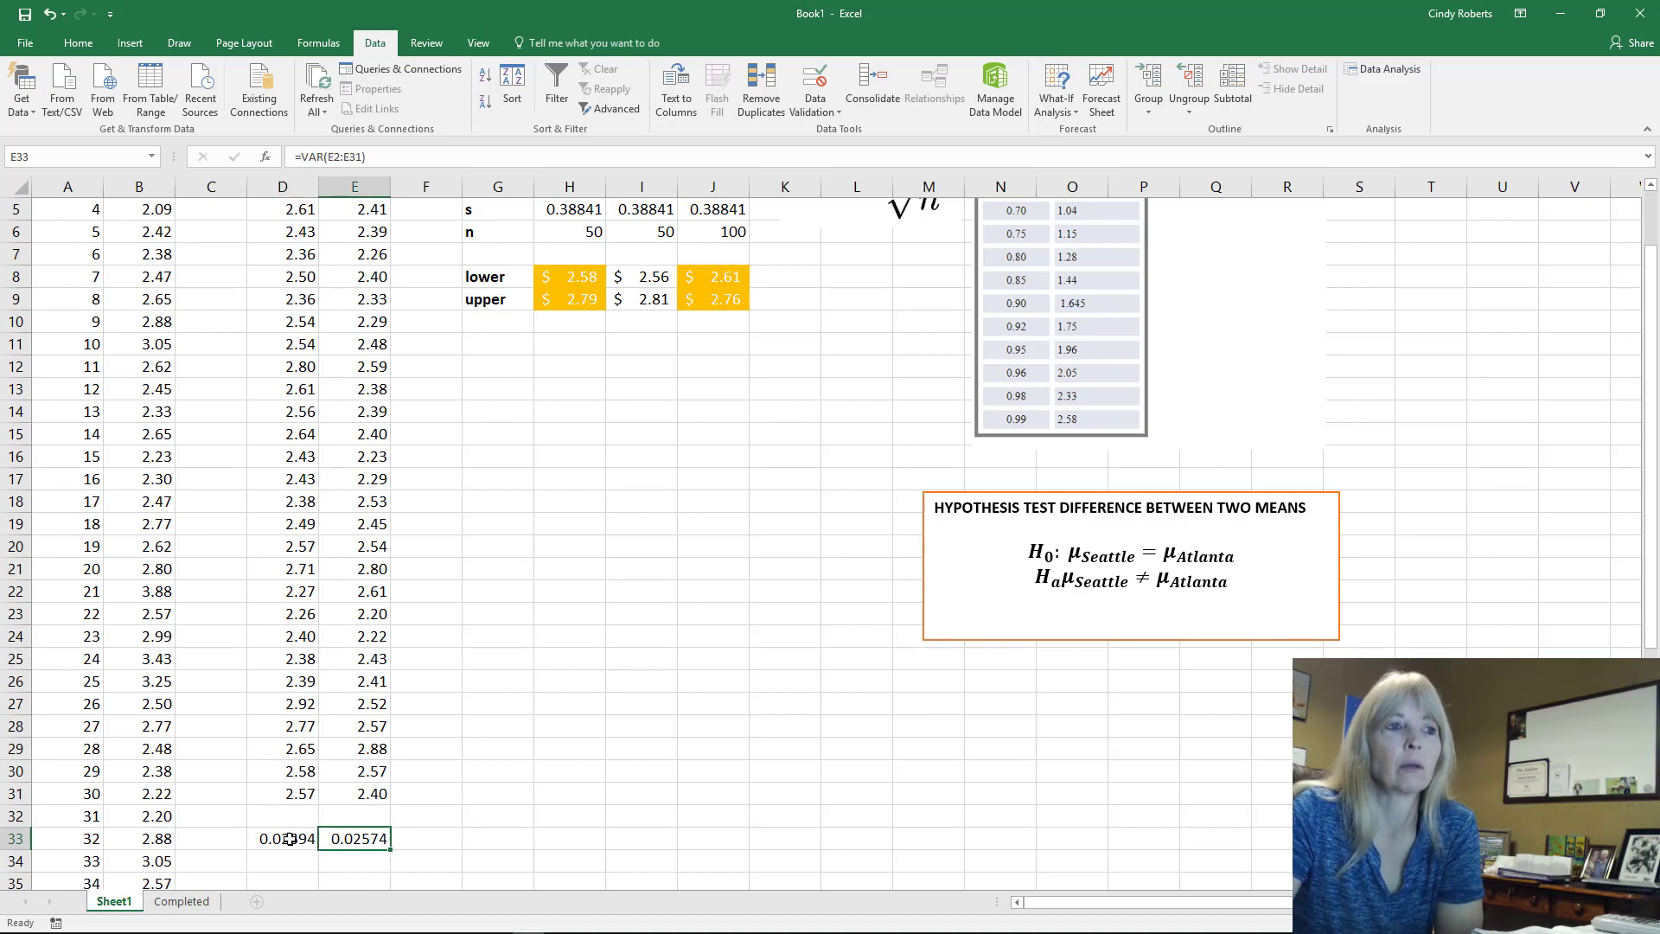
left_click(290, 838)
scroll(419, 772, "up", 2)
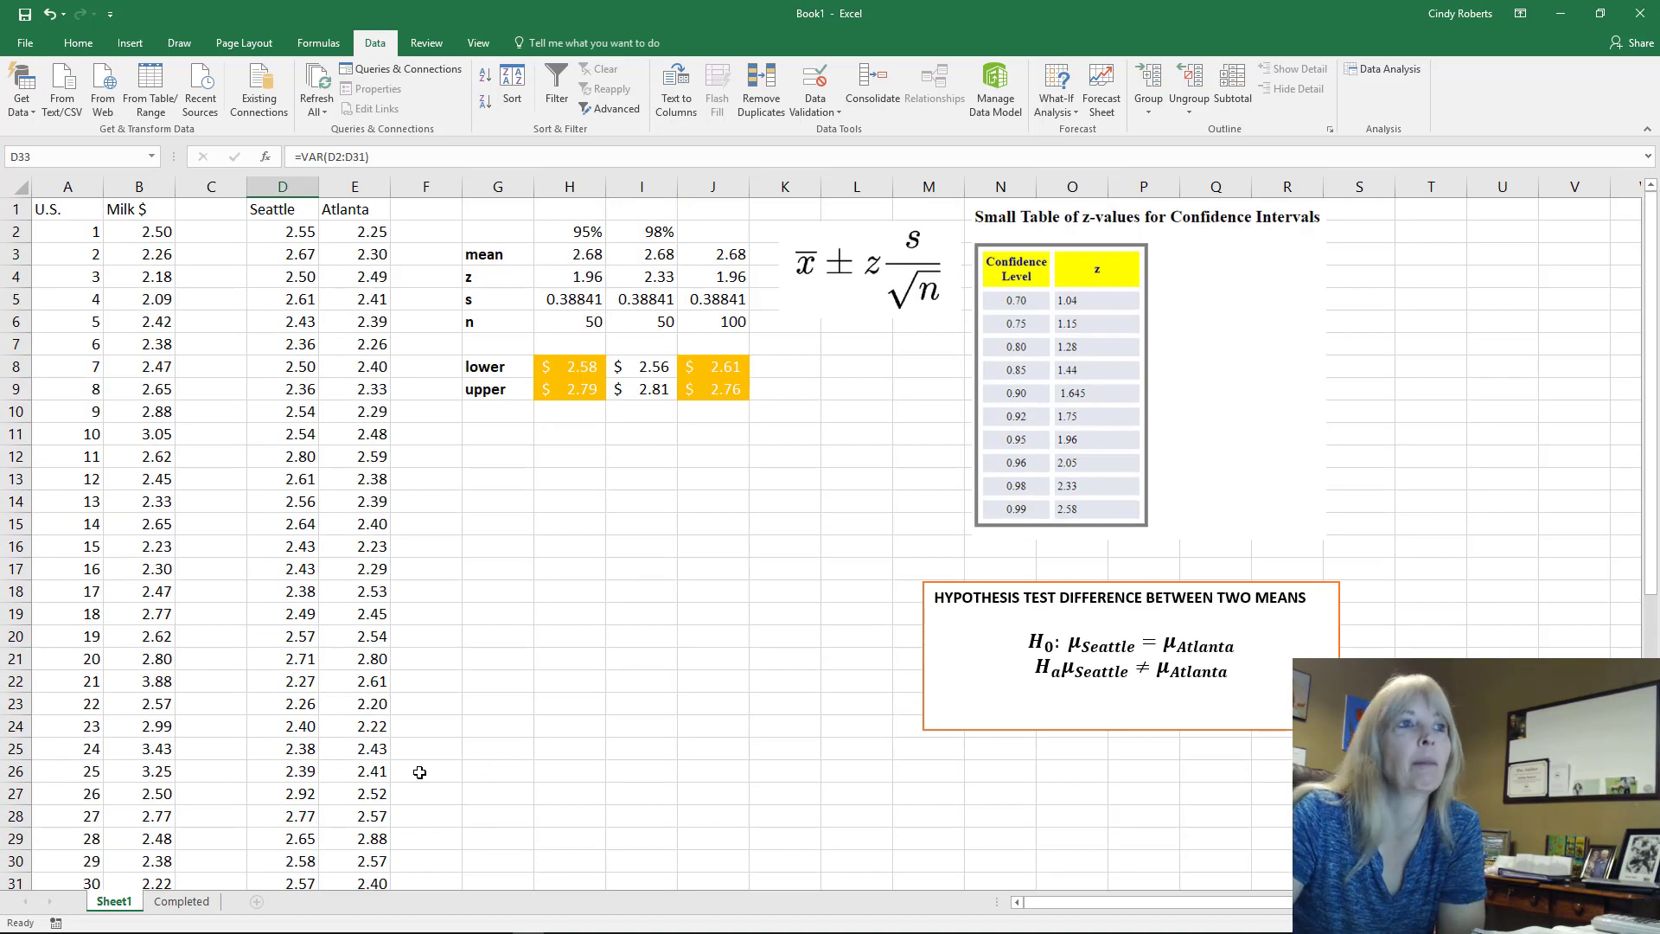
Step: Open the z-Test tool and set input ranges $D$1:$D$31 and $E$1:$E$31
left_click(500, 465)
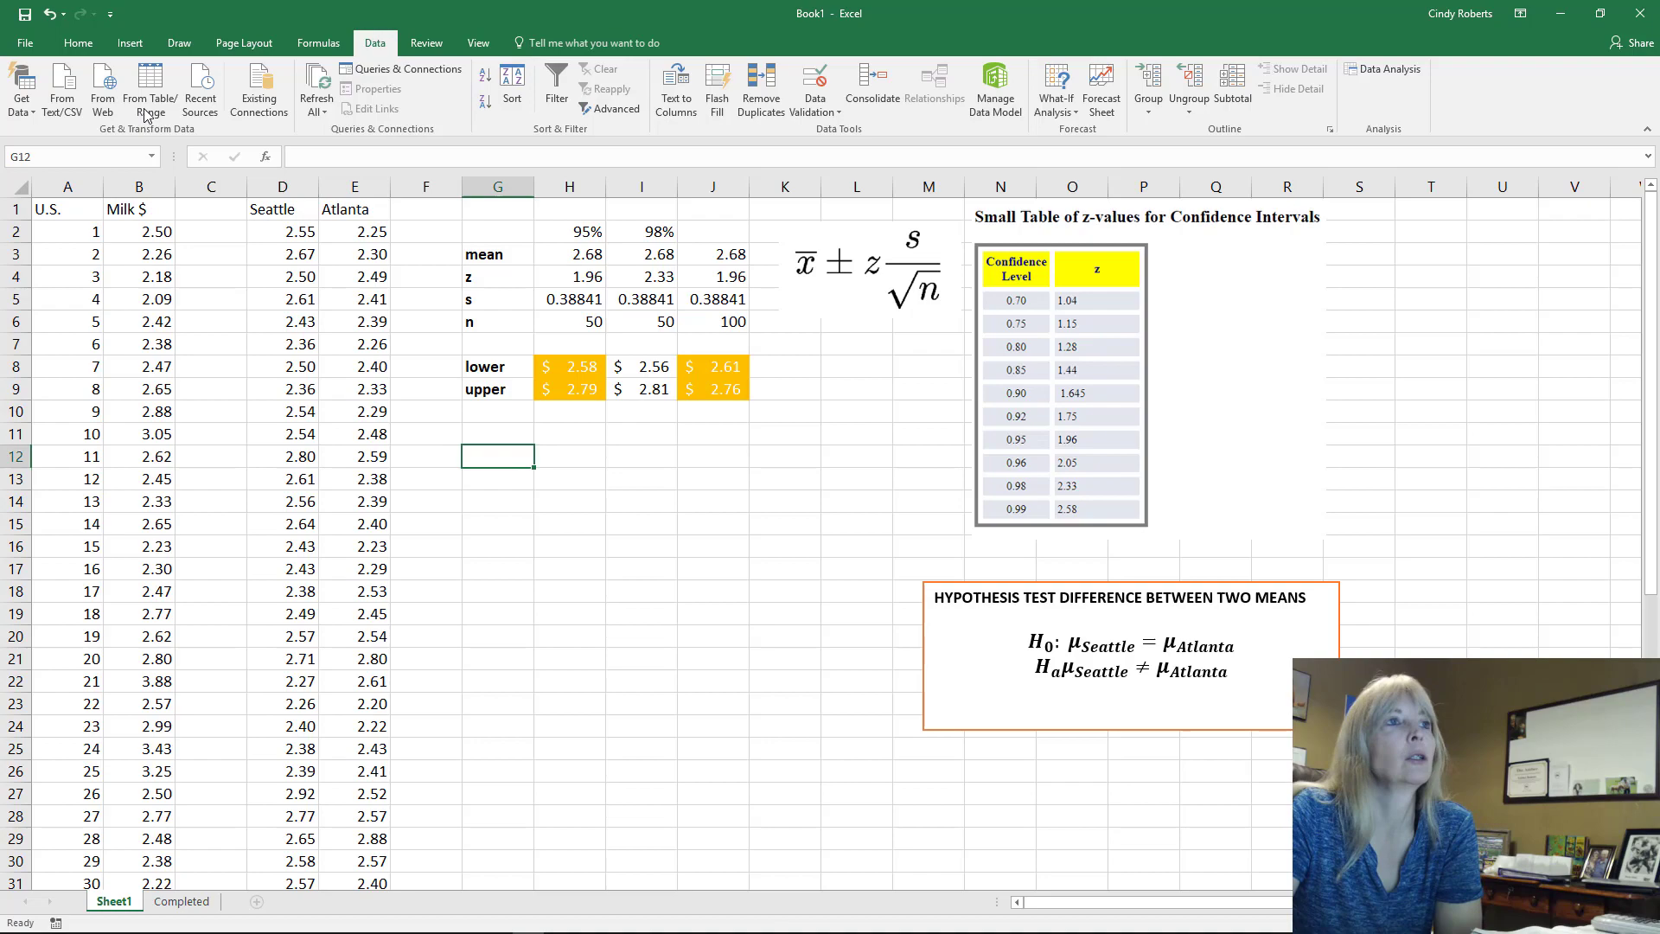
scroll(677, 518, "down", 2)
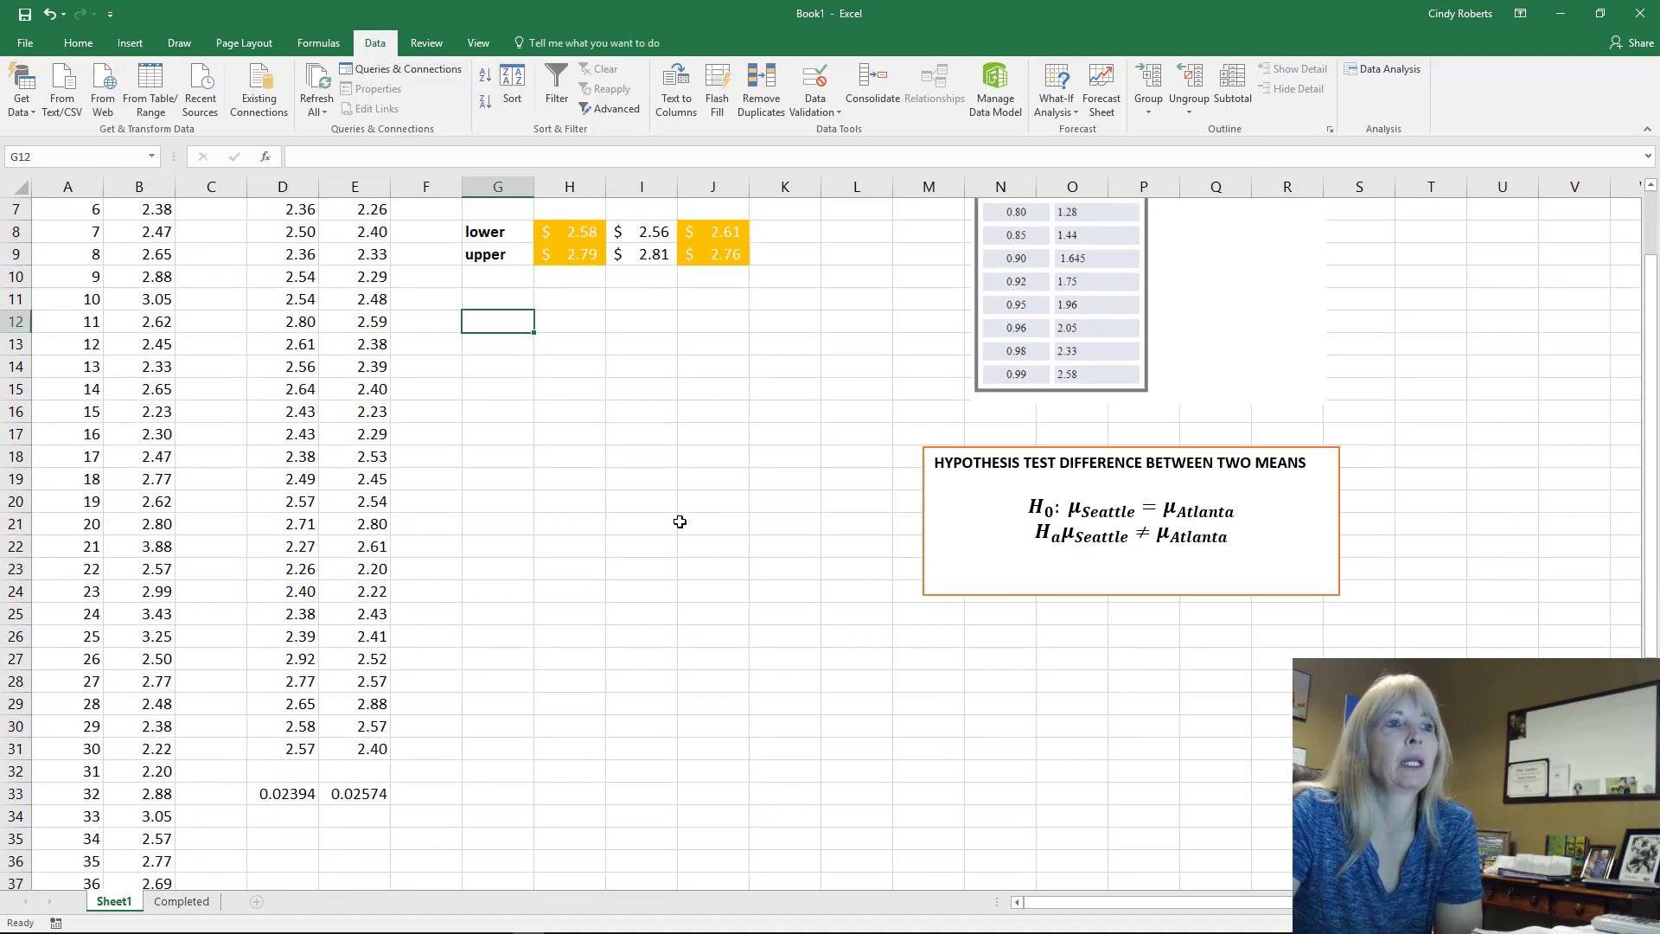
left_click(1383, 65)
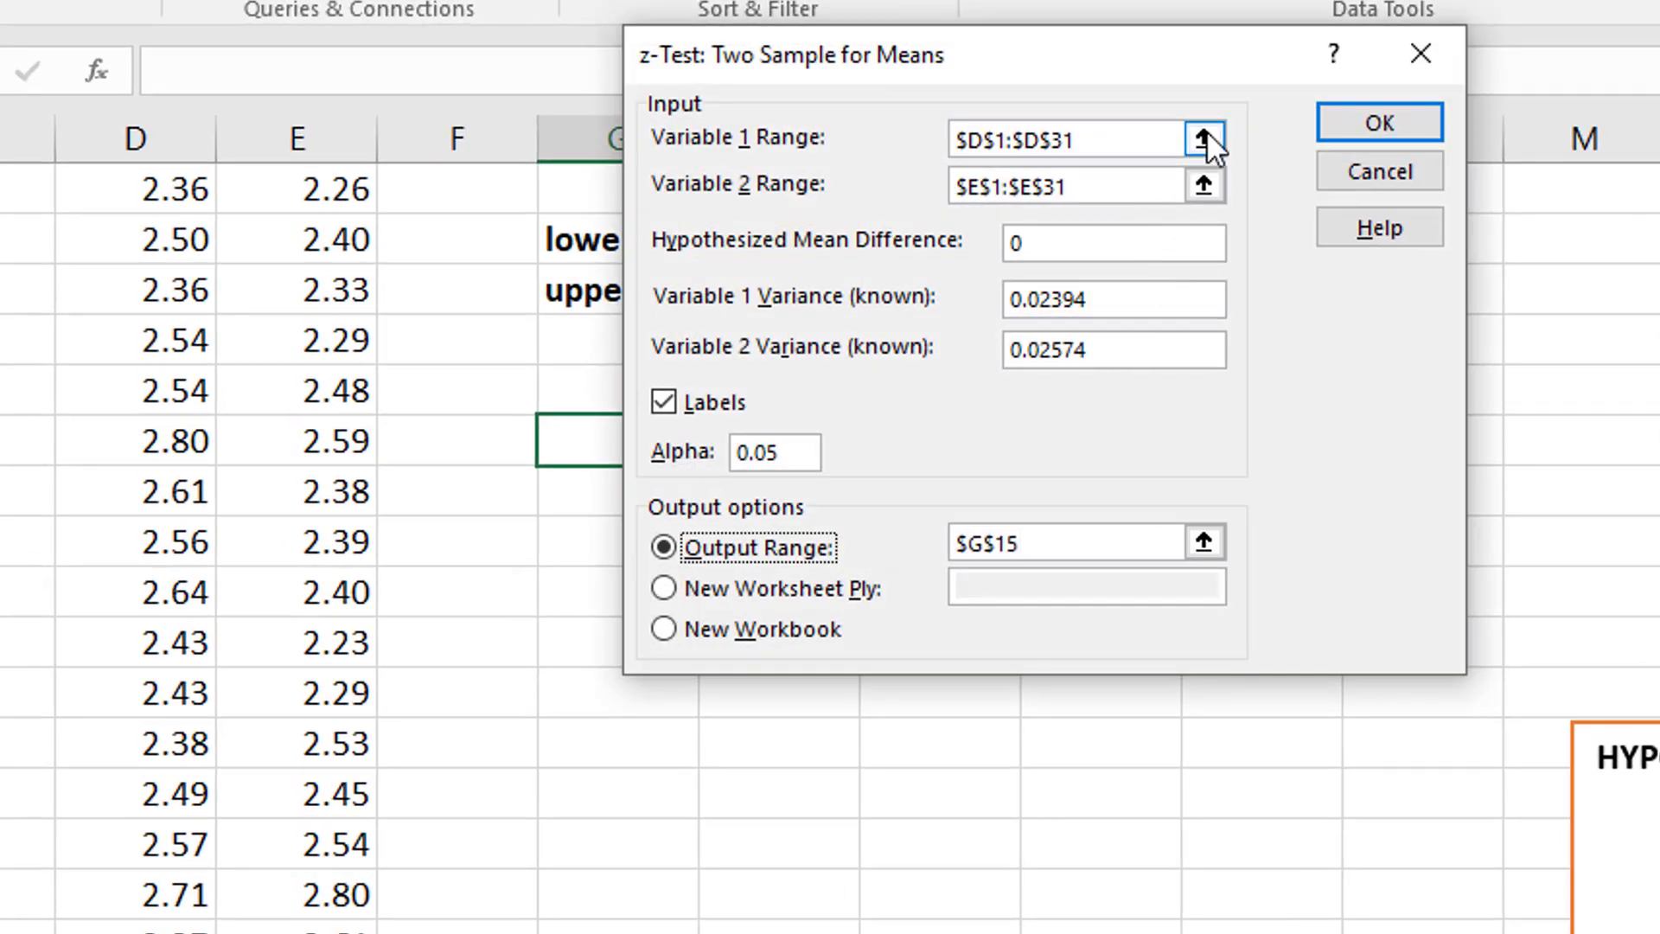
left_click(1203, 138)
left_click_drag(177, 188, 138, 932)
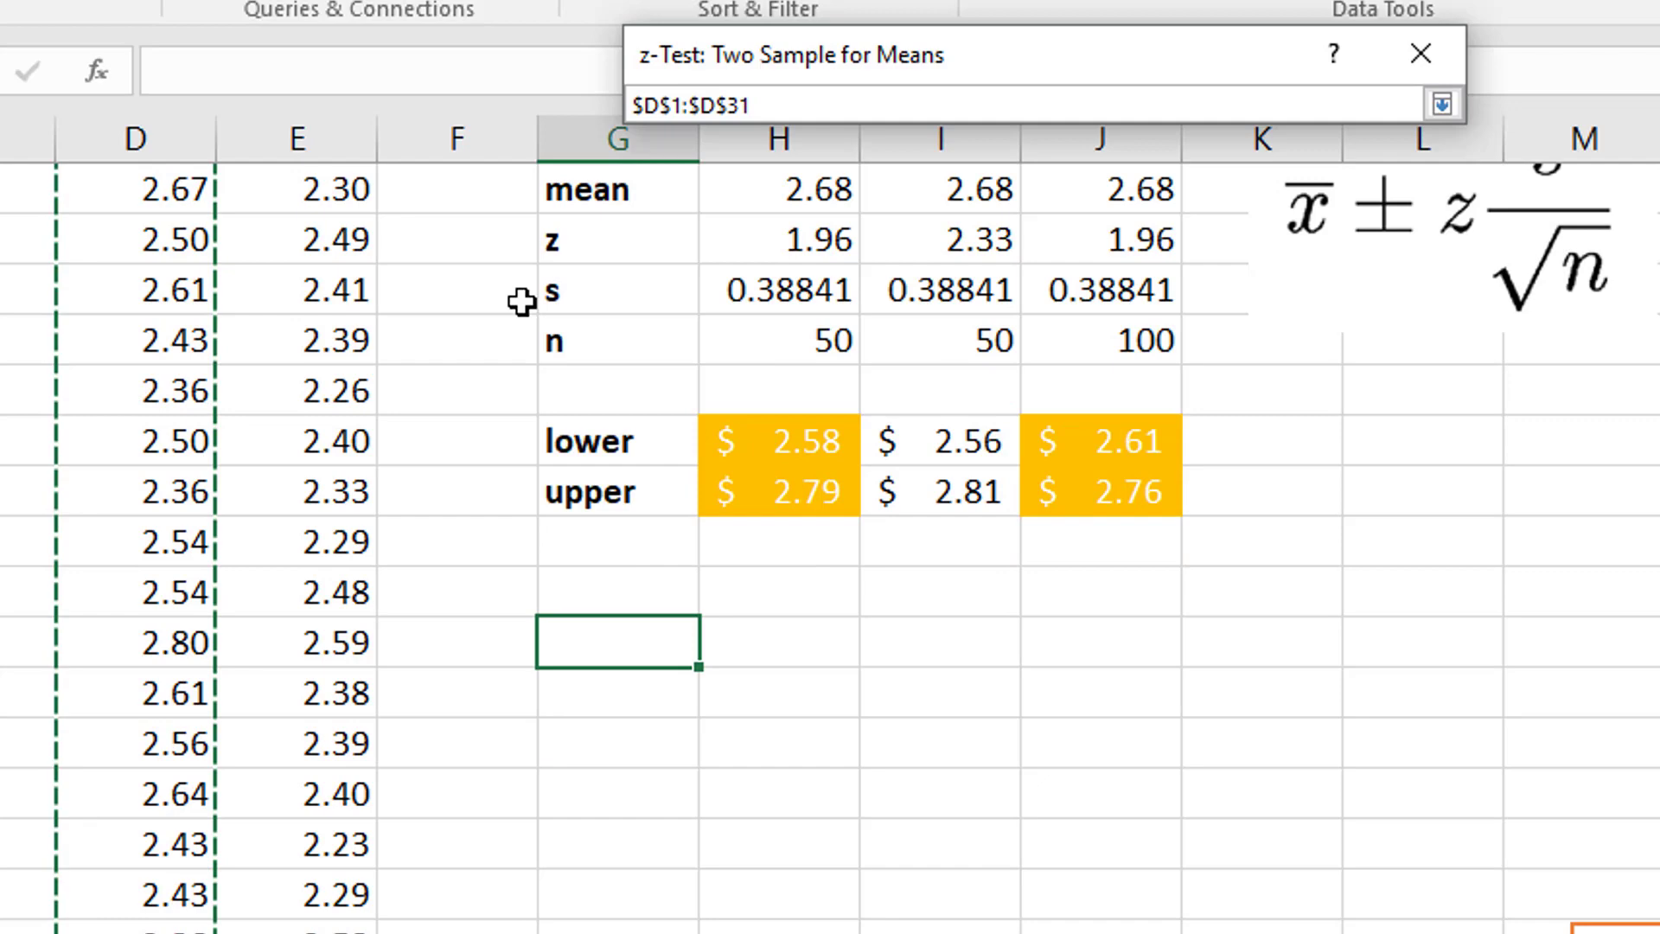
left_click(1442, 104)
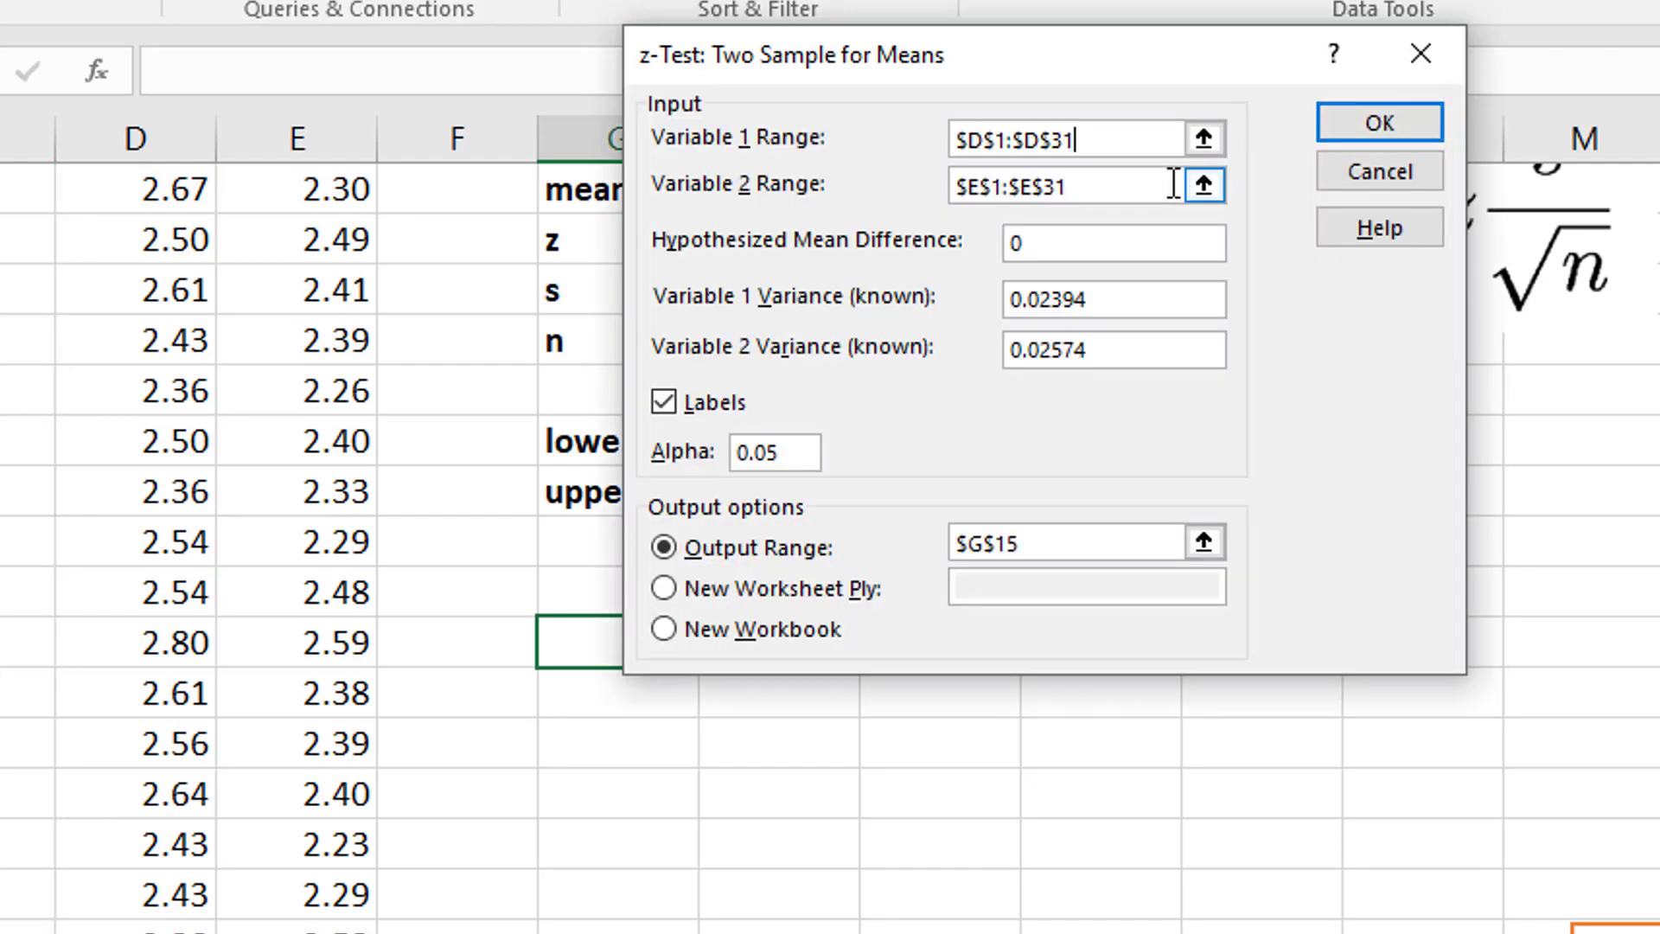
left_click(1203, 184)
left_click_drag(296, 189, 297, 932)
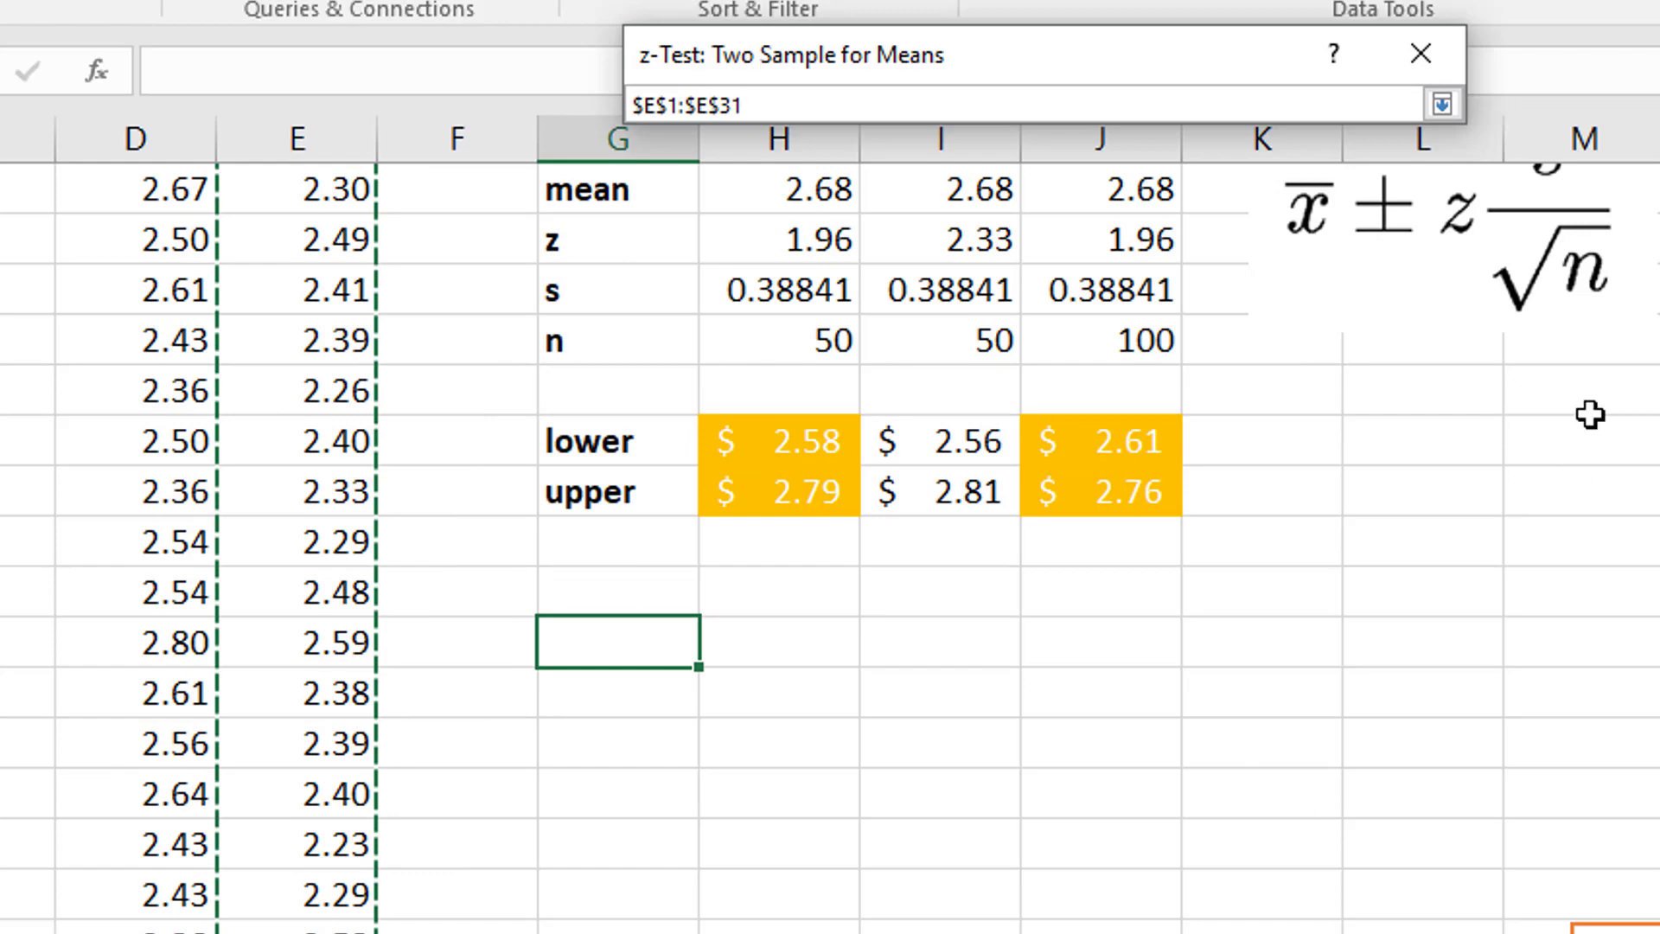
left_click(1440, 105)
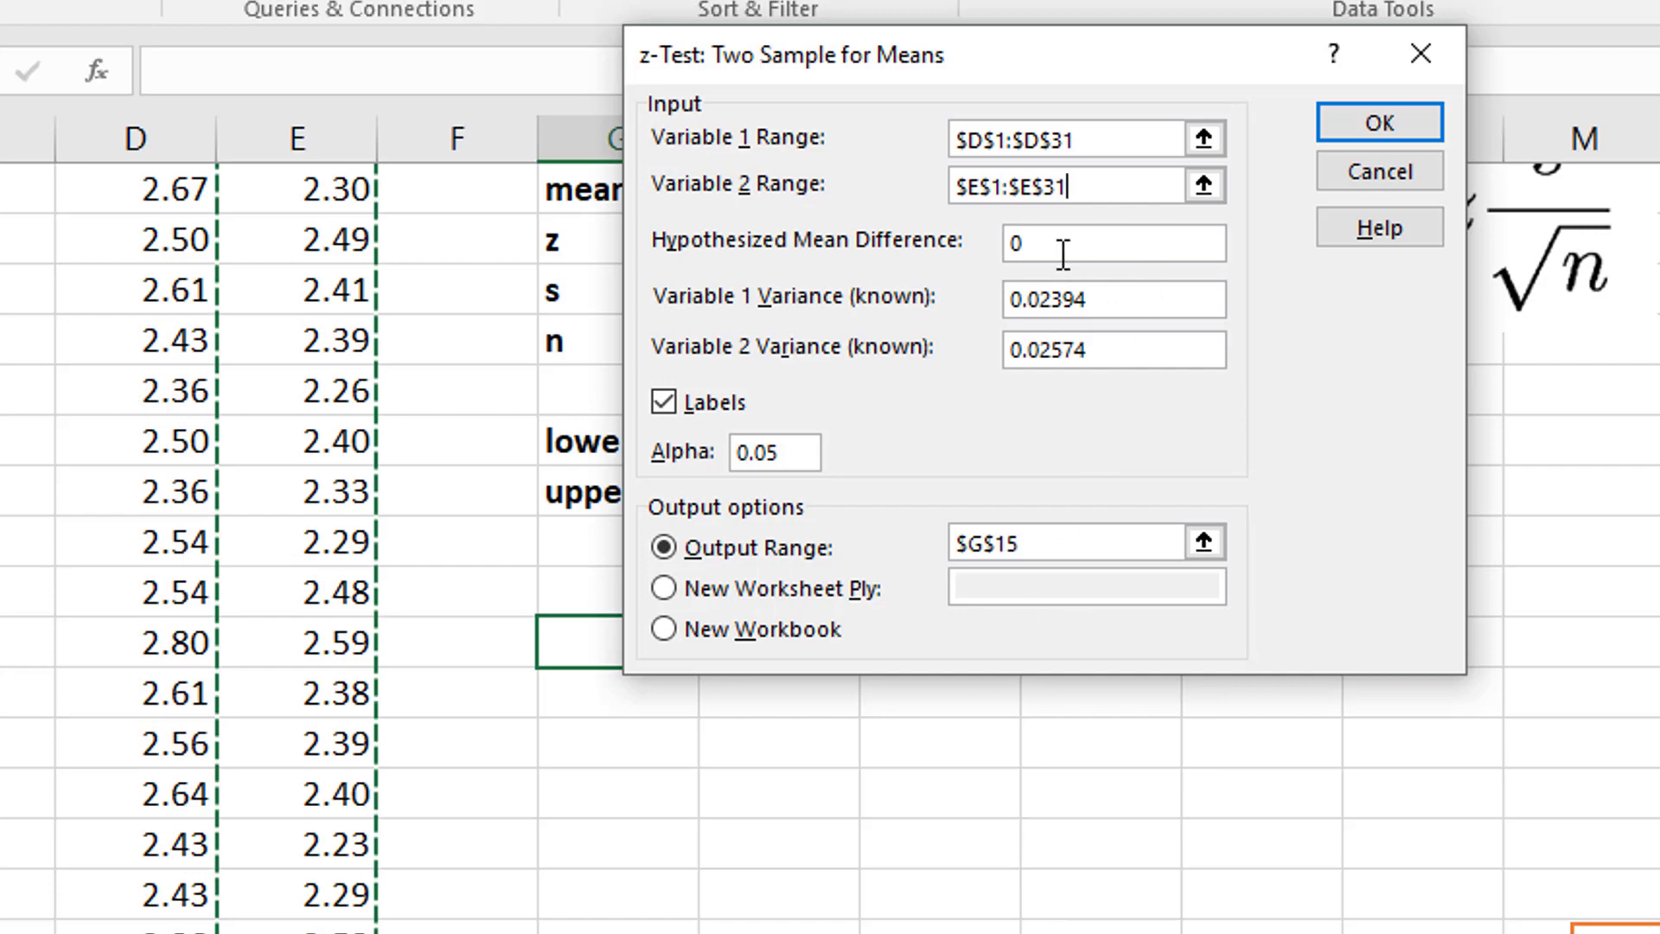
Step: Replace old values with hypothesized mean difference 0 and Seattle variance 0.02394
left_click(1106, 299)
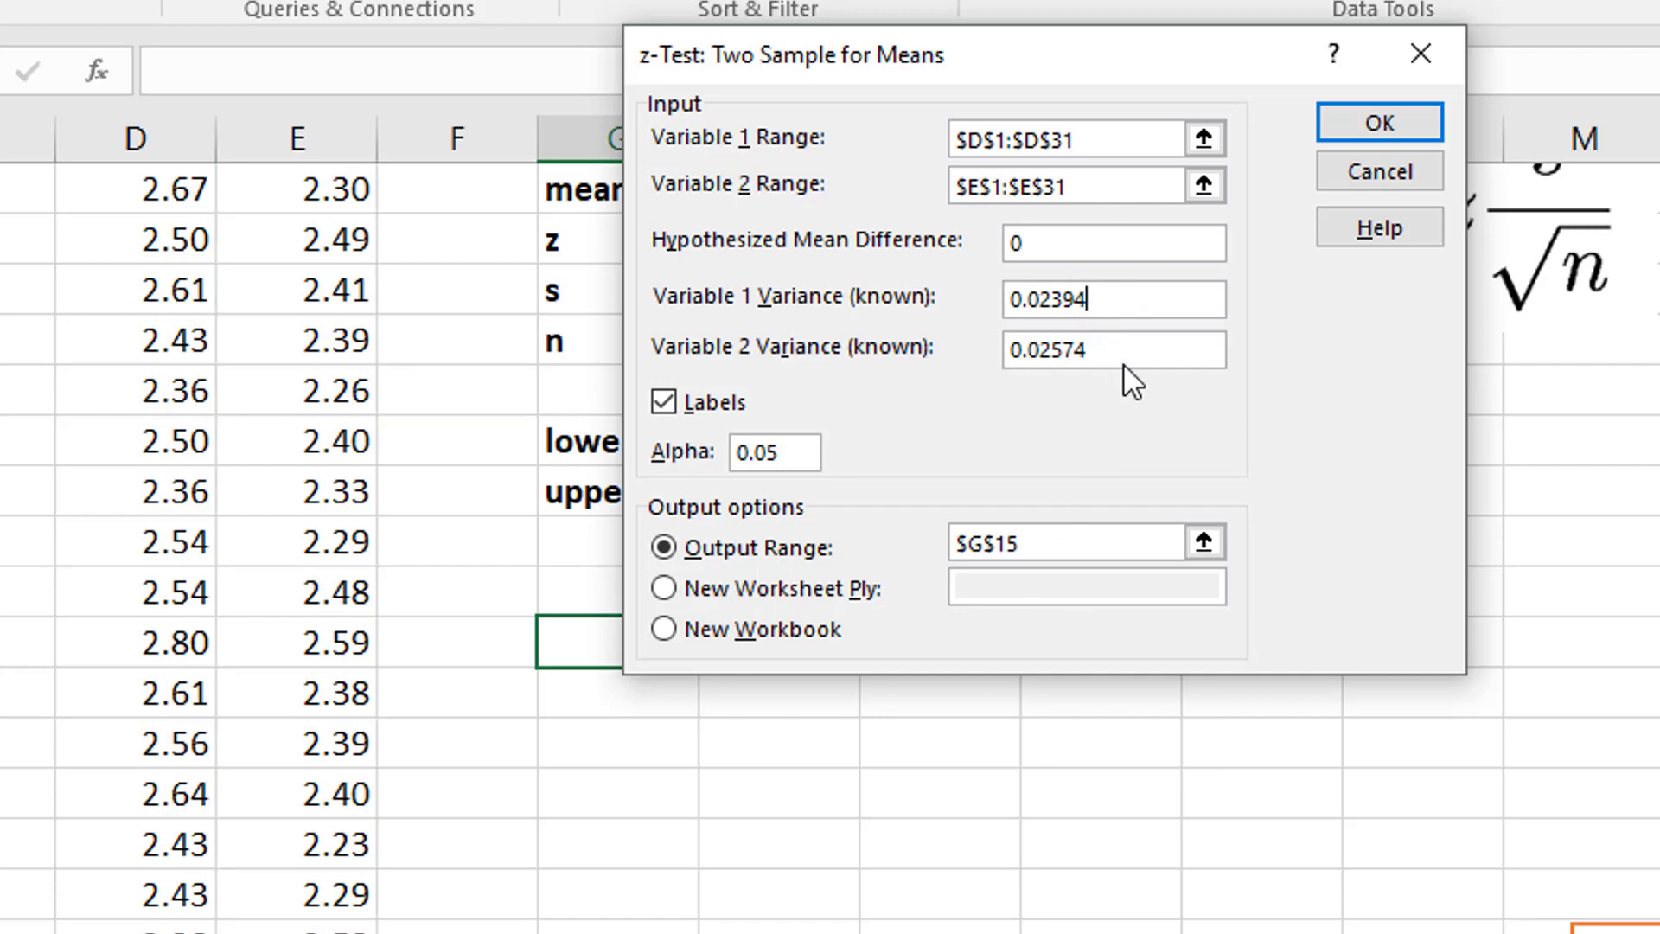
double_click(1069, 298)
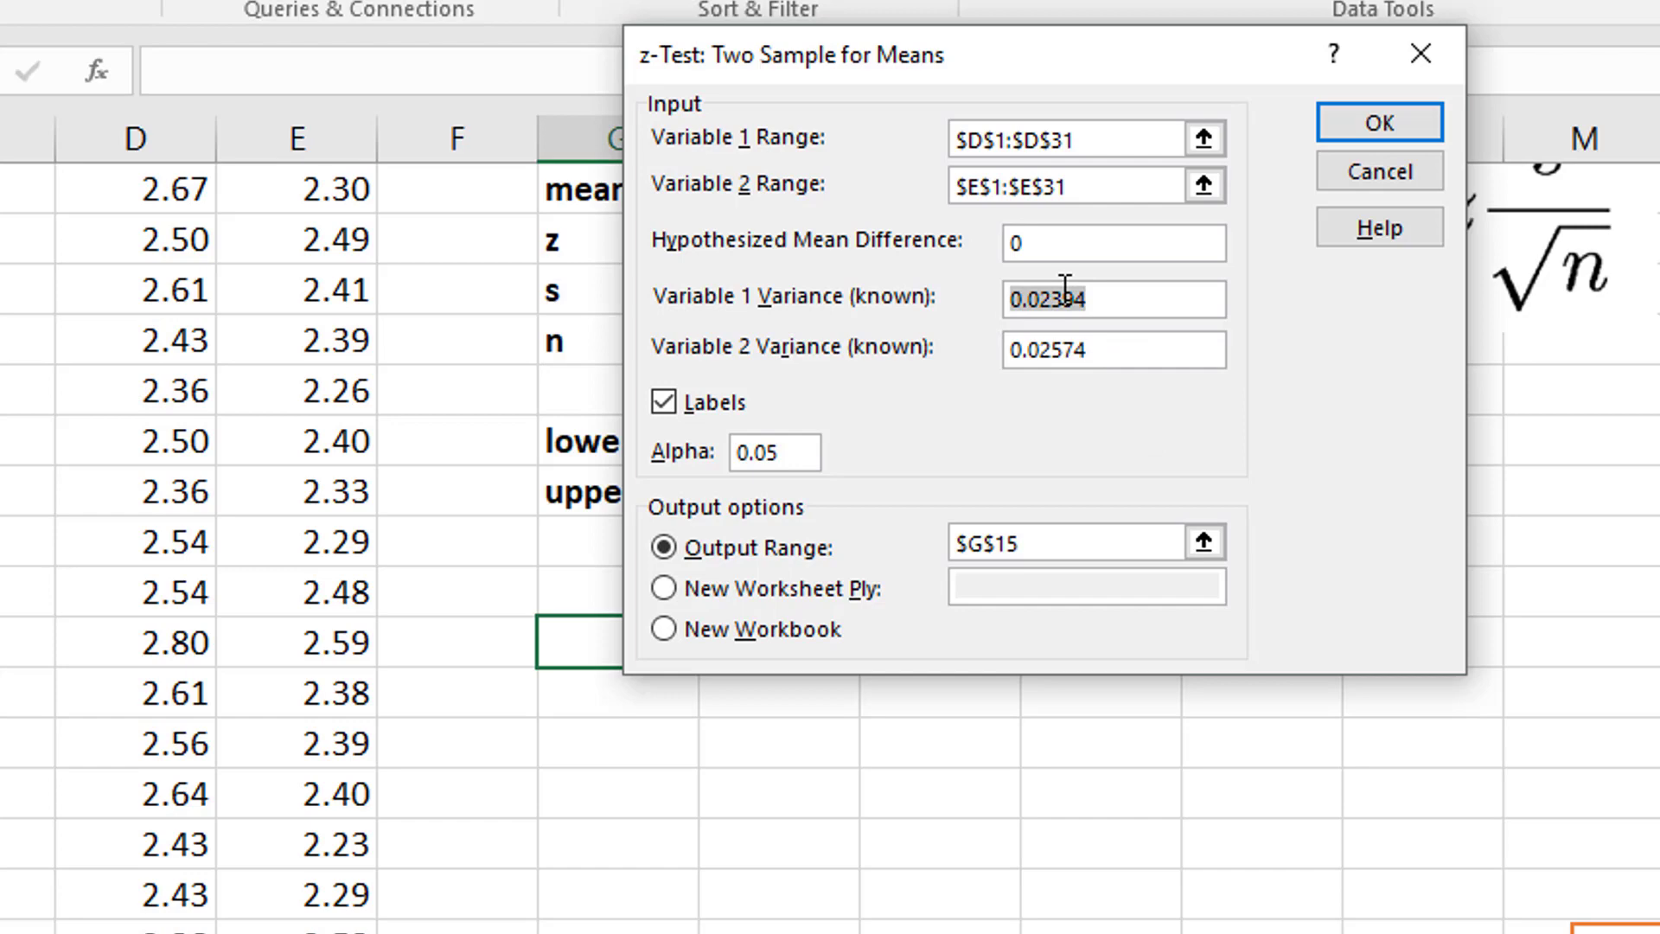
key("BackSpace")
left_click(1058, 349)
key("BackSpace")
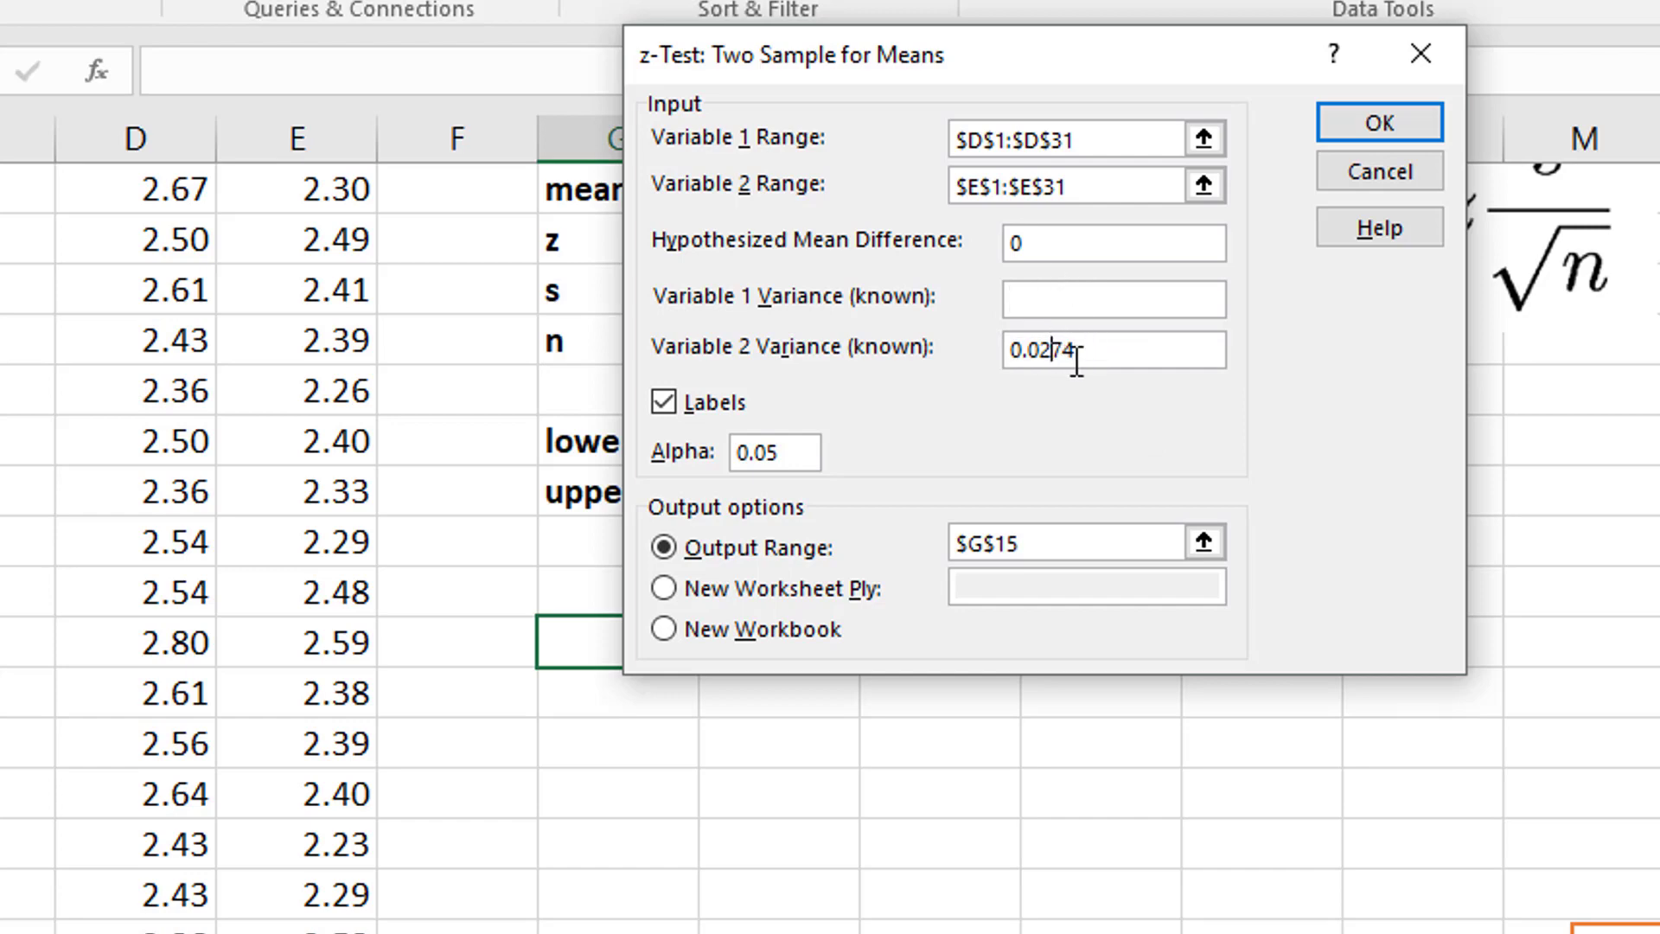
left_click_drag(1075, 350, 1011, 350)
key("BackSpace")
double_click(1030, 252)
key("BackSpace")
type("0")
key("Tab")
type("0.")
type("0")
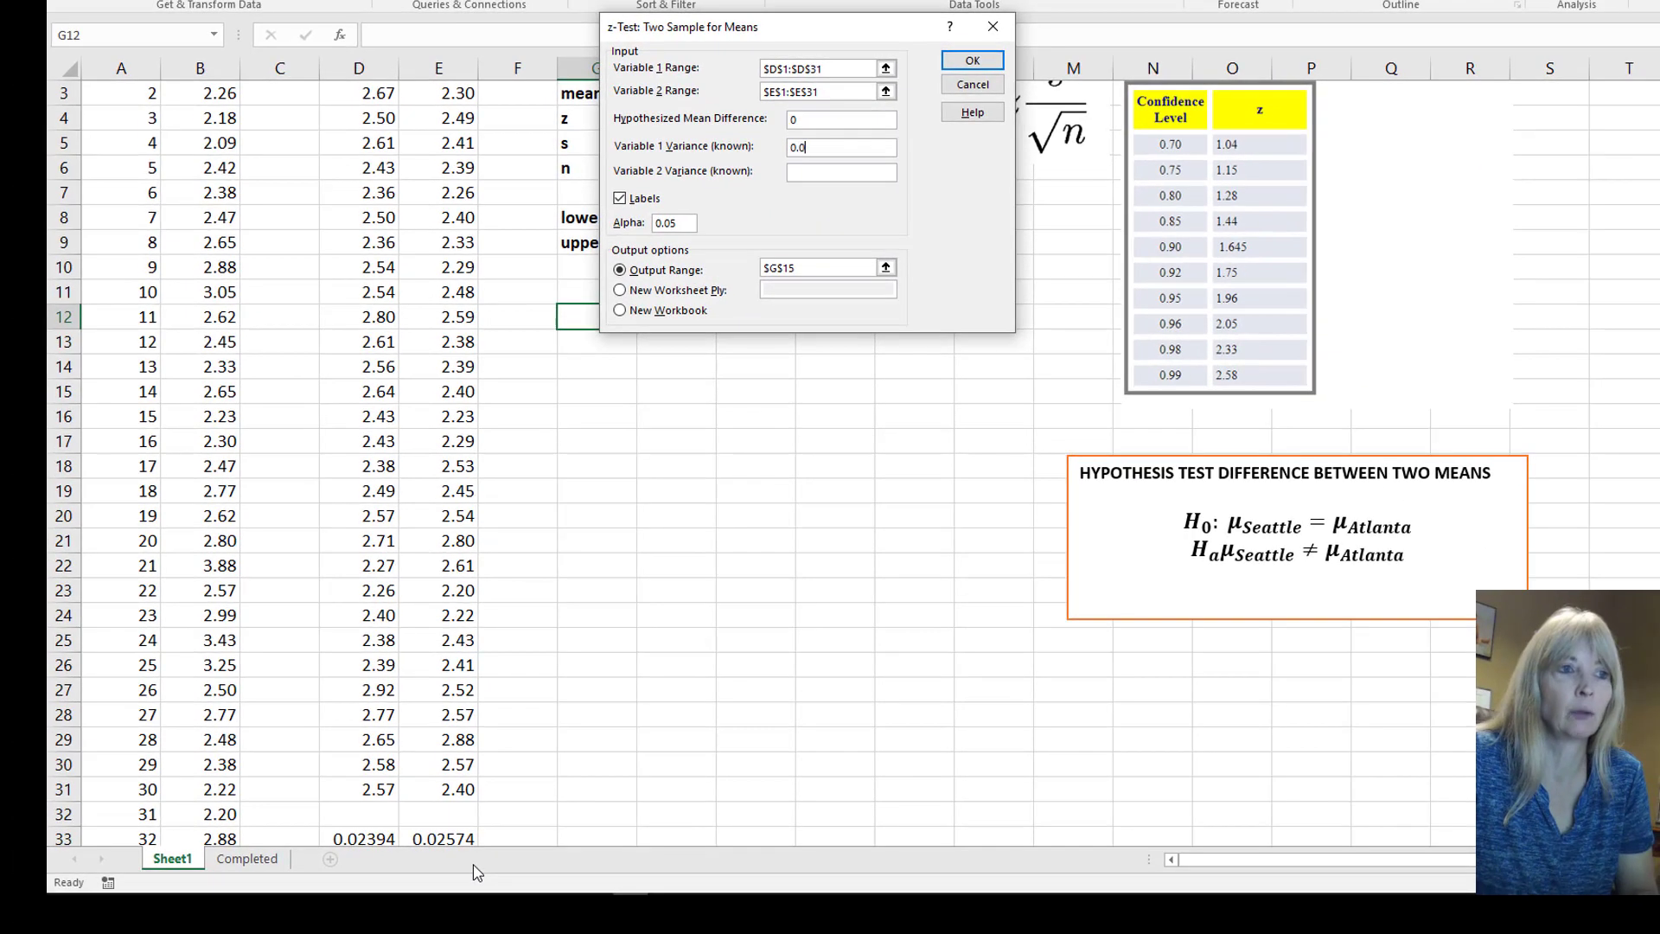
type("2394")
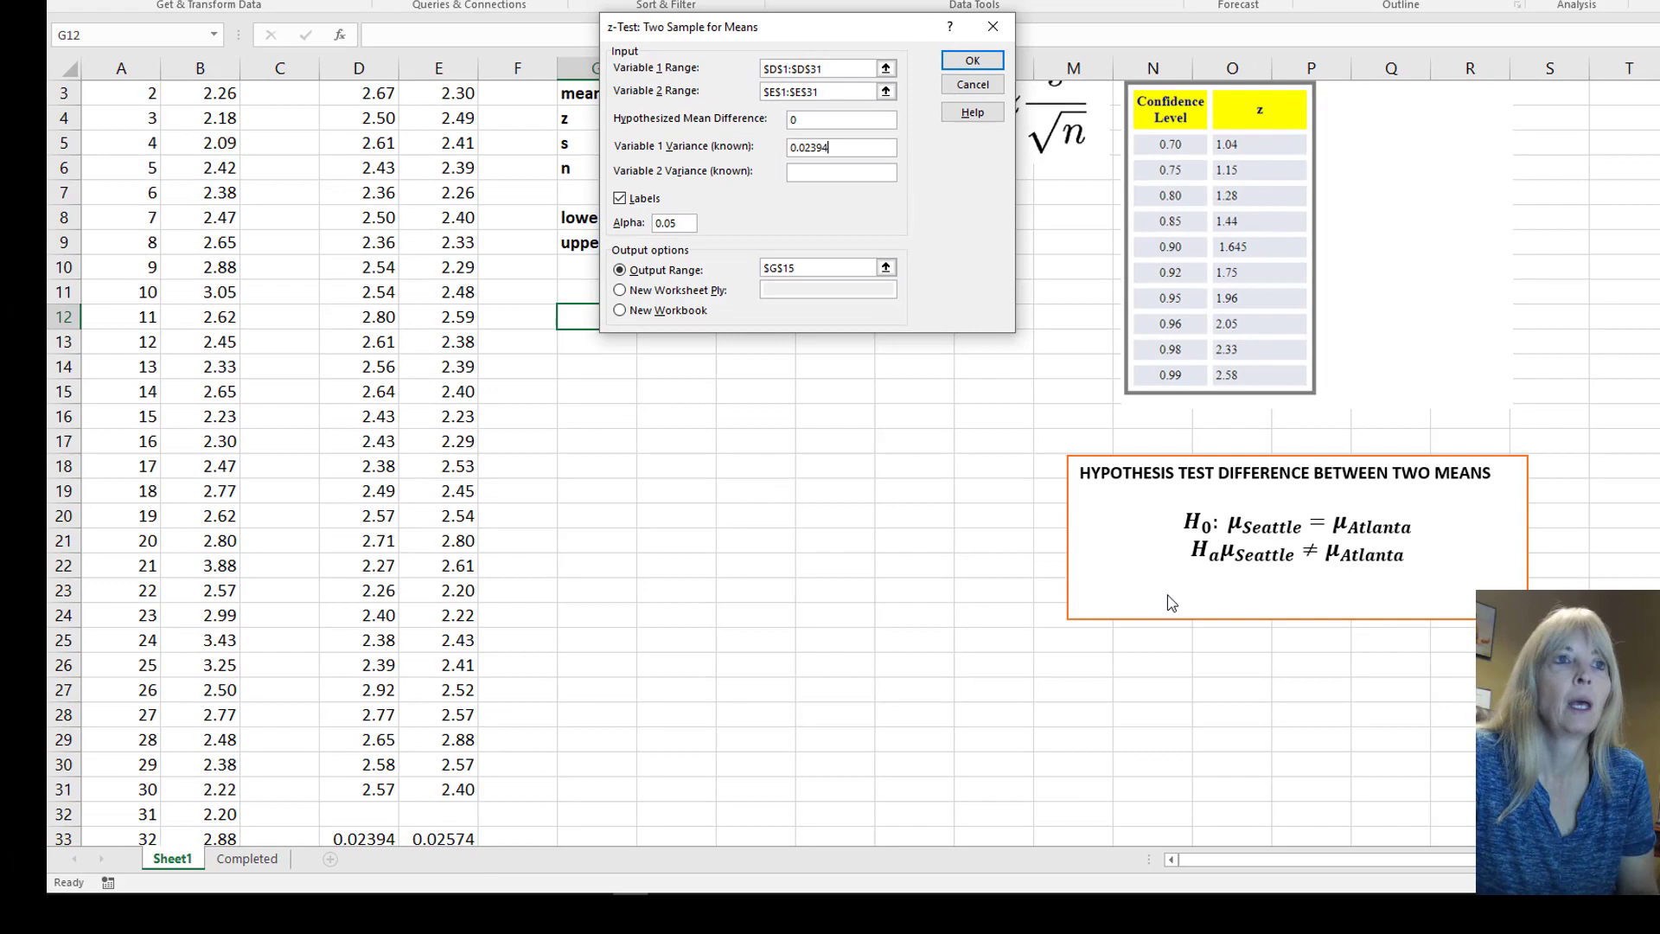
Step: Enter Atlanta variance 0.02574, keep alpha 0.05, and set output range $G$15
left_click(869, 172)
type("0.")
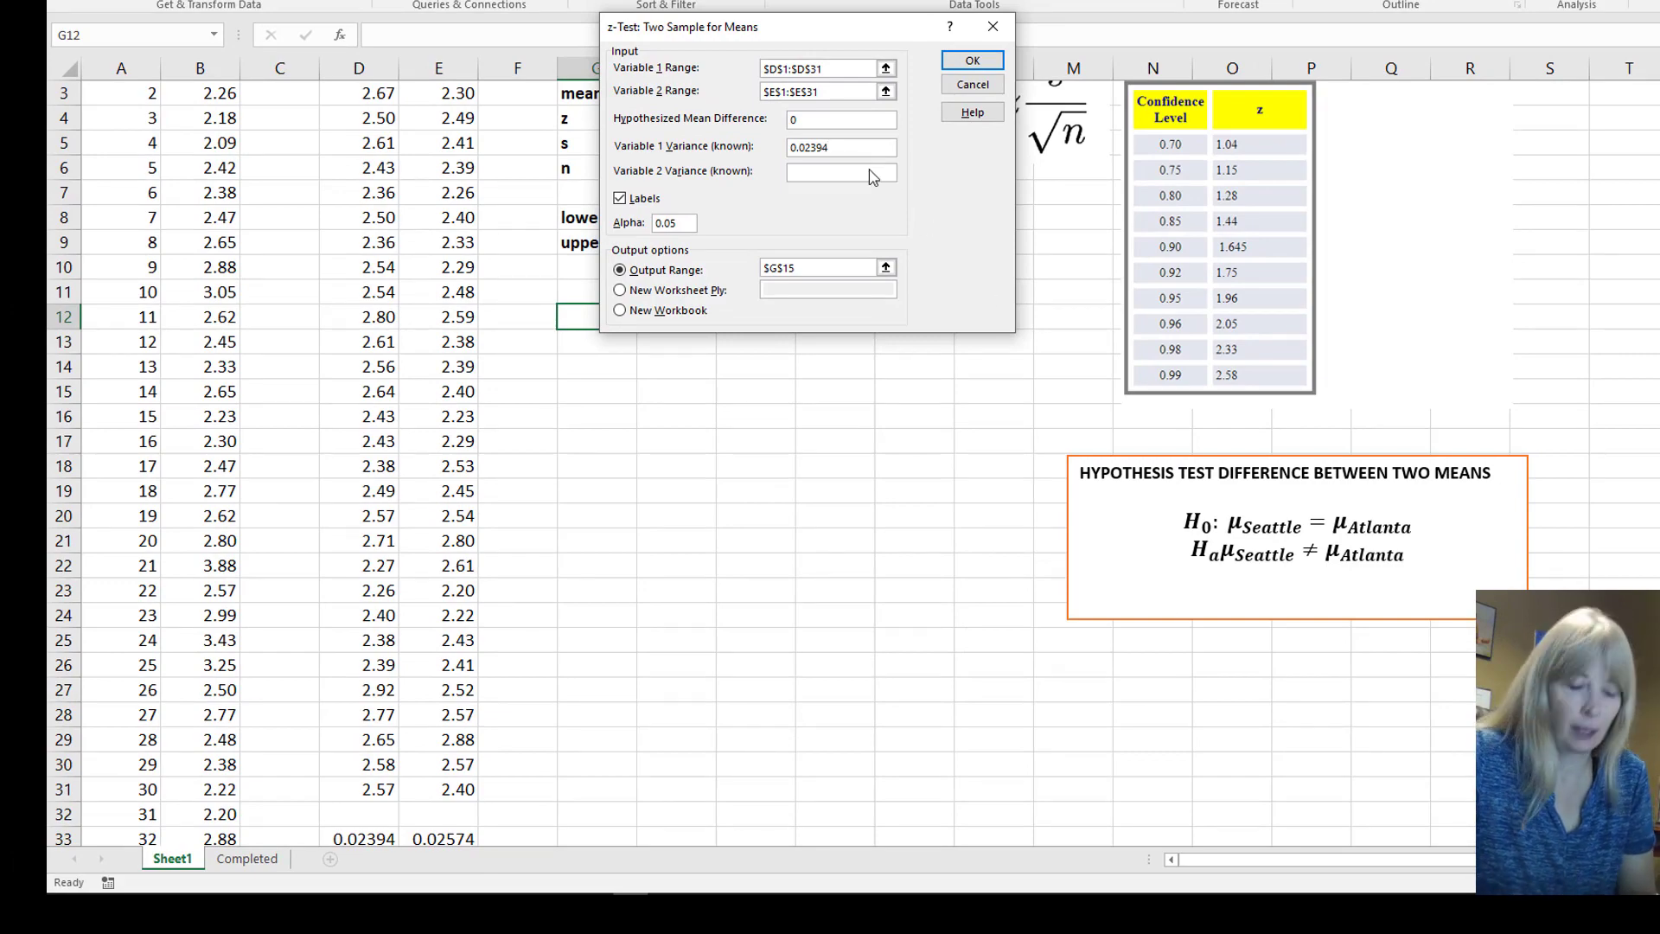
type("0257")
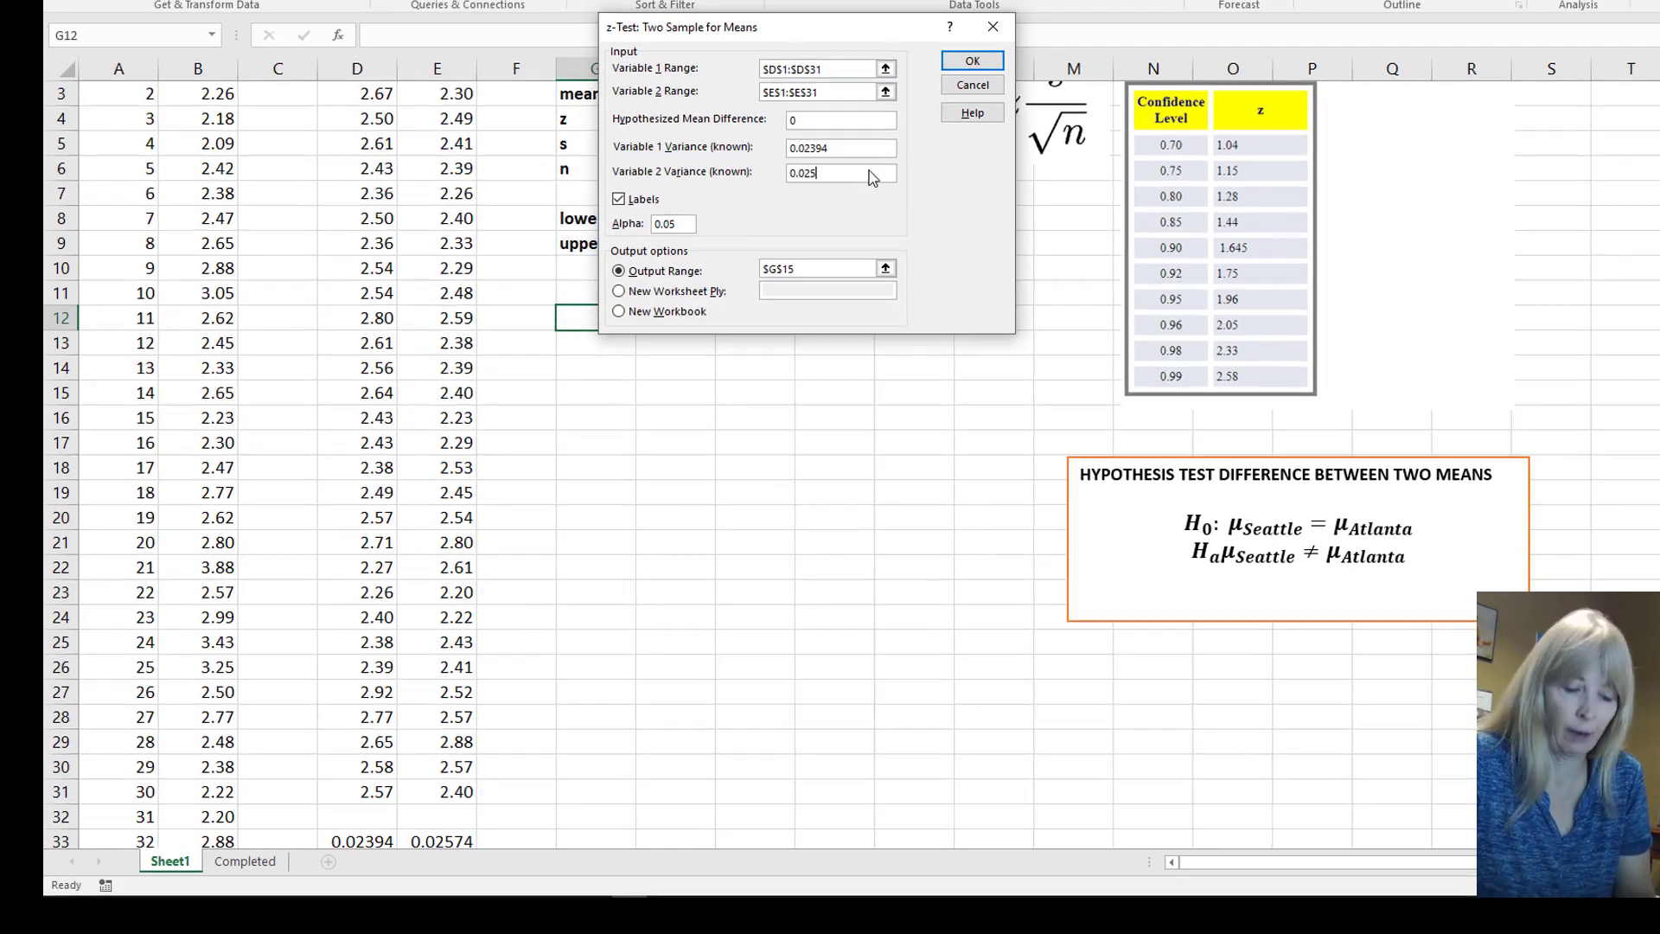
type("4")
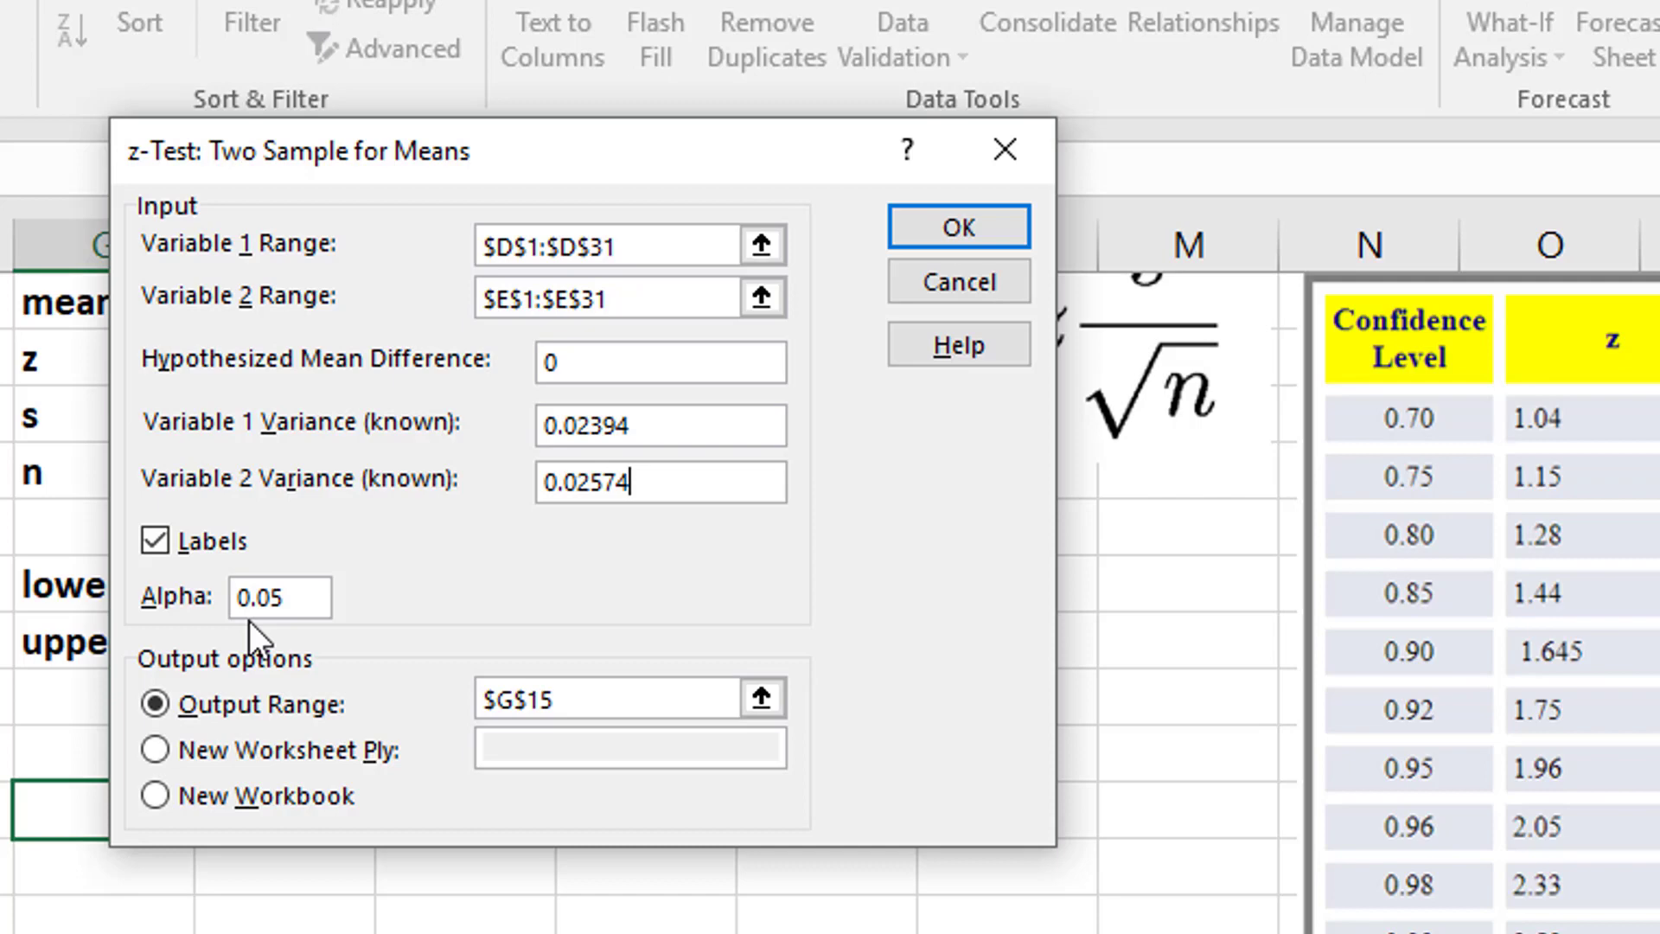
left_click(287, 607)
left_click(762, 697)
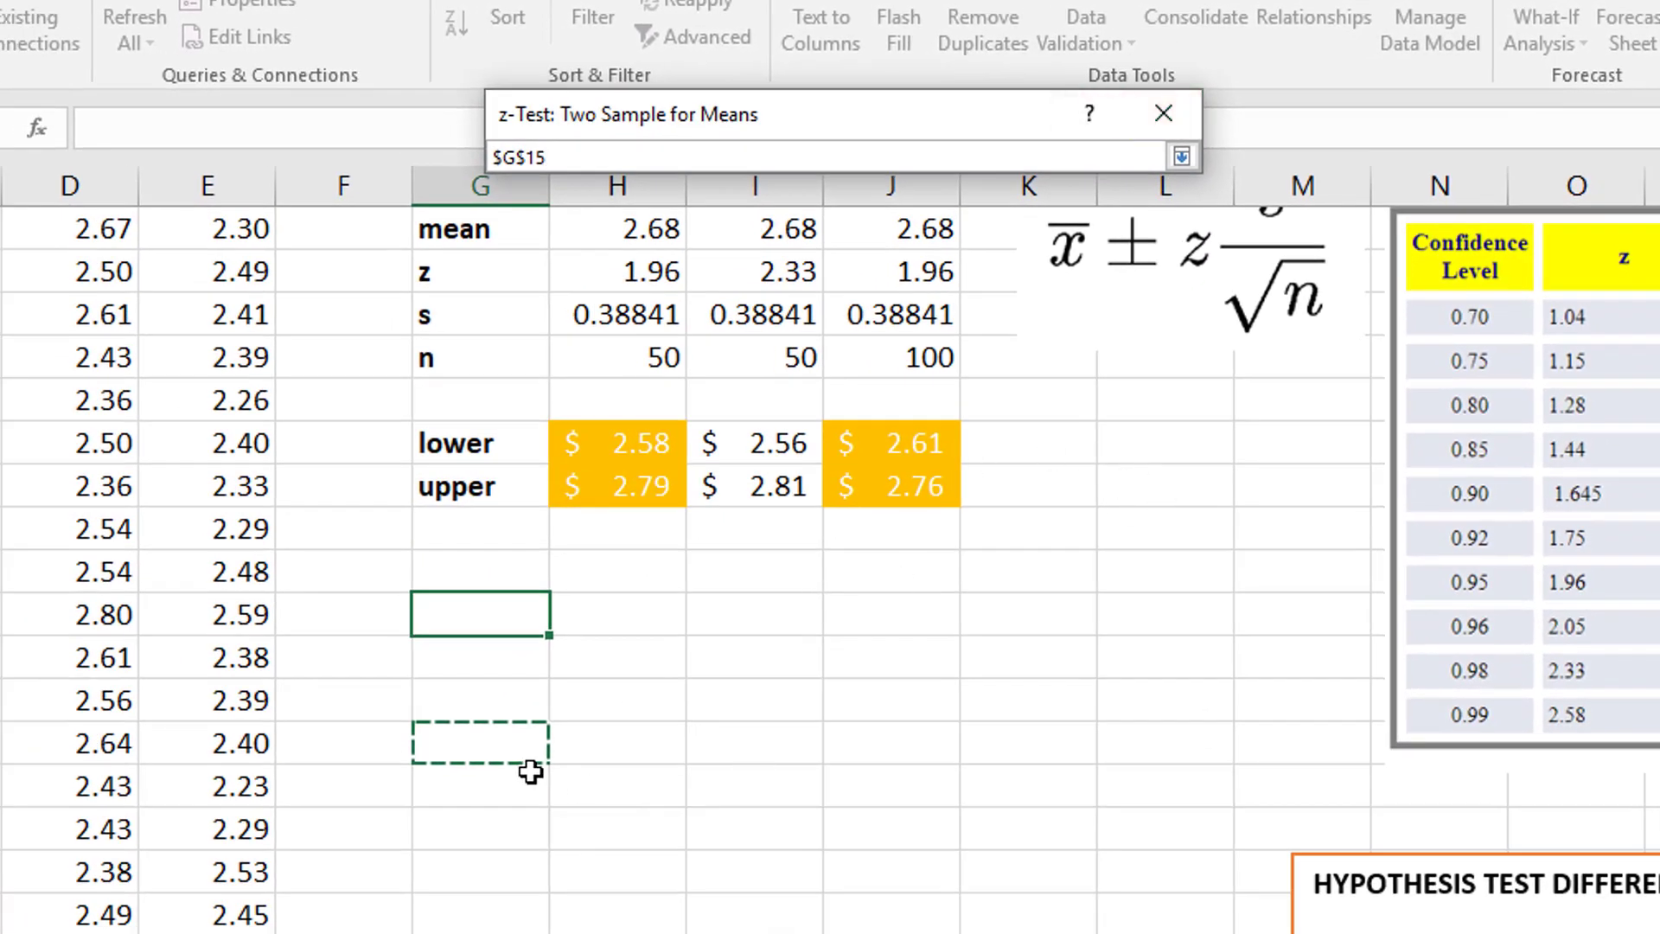
left_click(1181, 157)
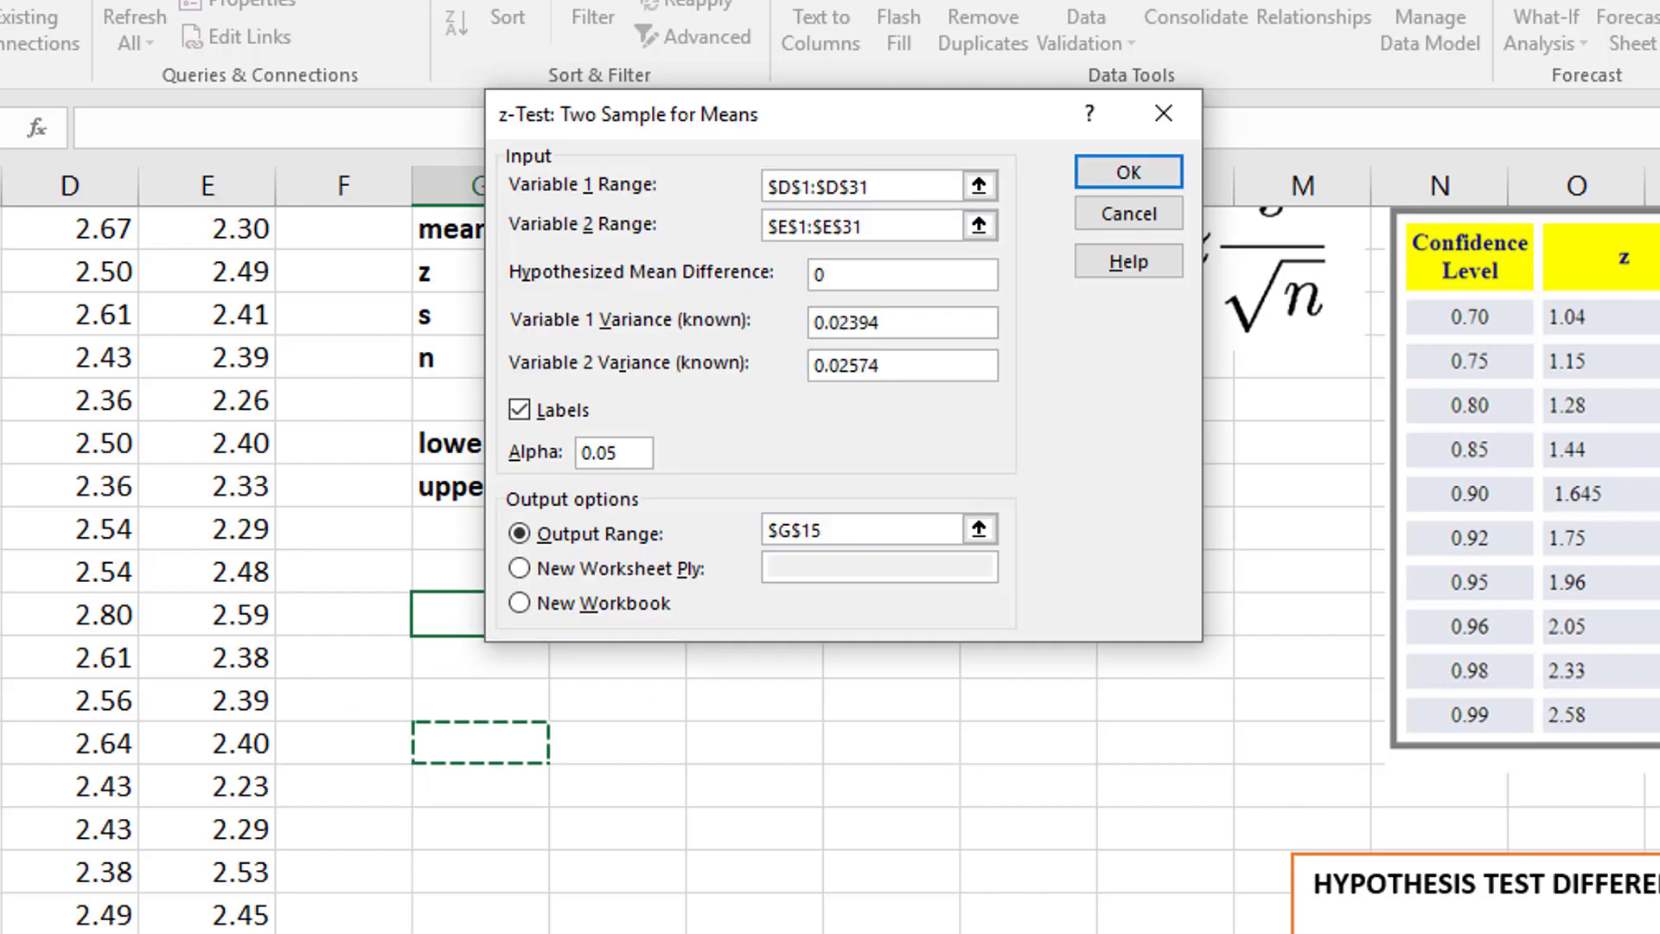
Step: Run the z-test to output at G15 and autofit the label column width
left_click(1155, 174)
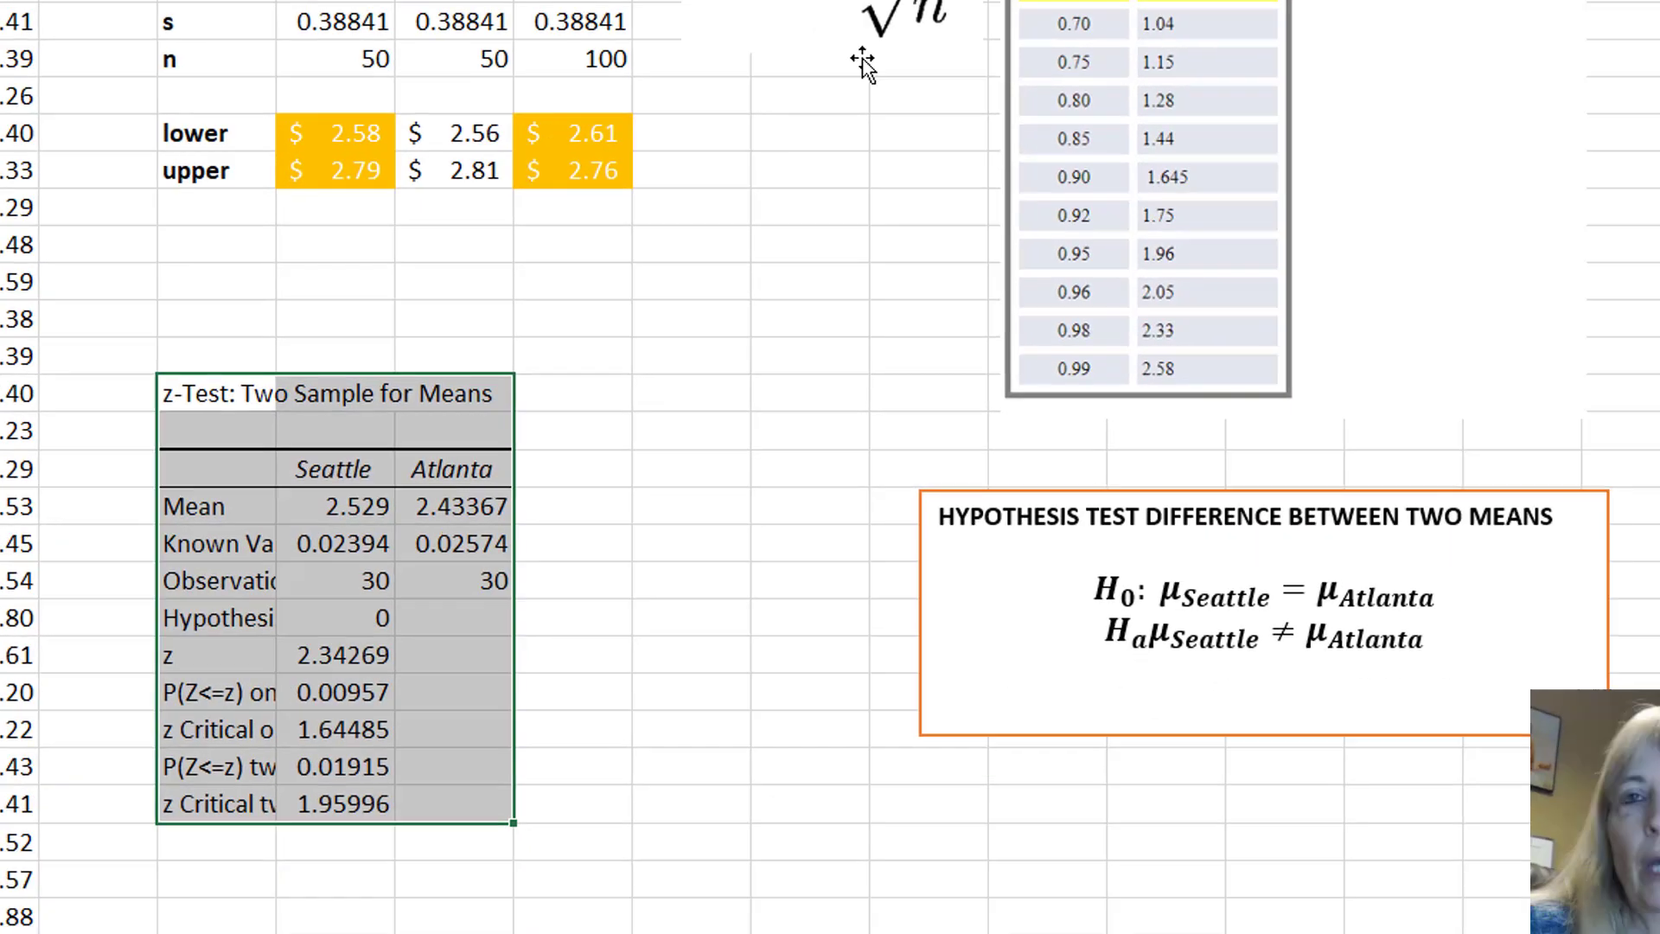
key("alt+h")
key("o")
key("i")
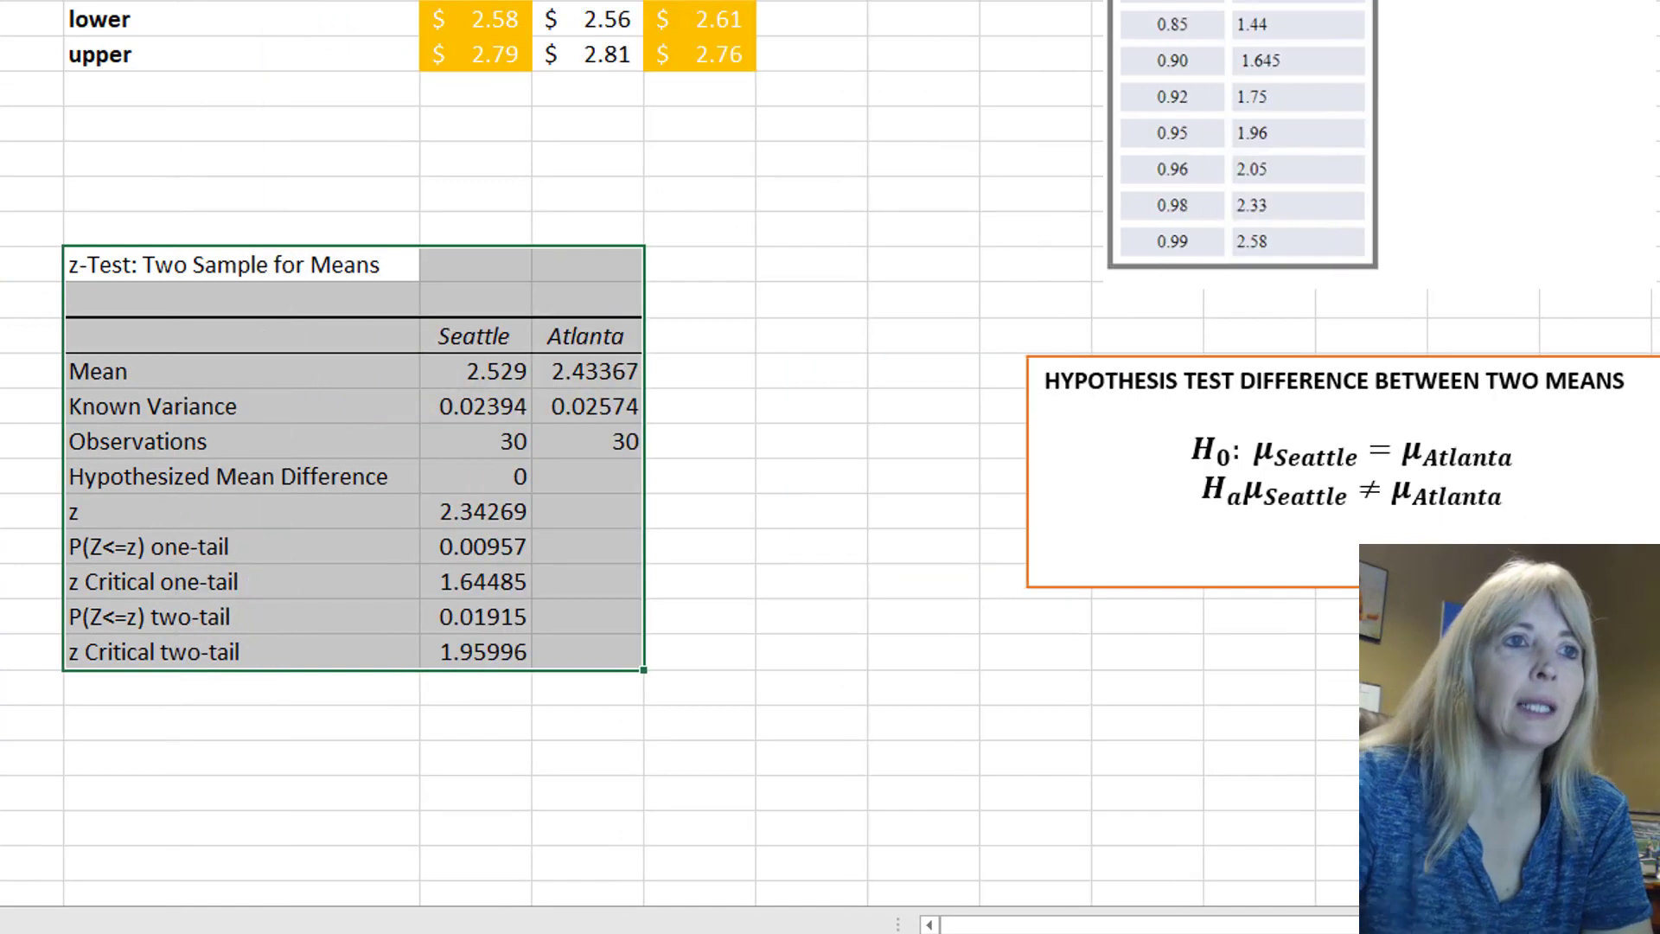
Step: Compare the output's means, known variances, observations, mean difference and one-tail p-value 0.00957
left_click(501, 368)
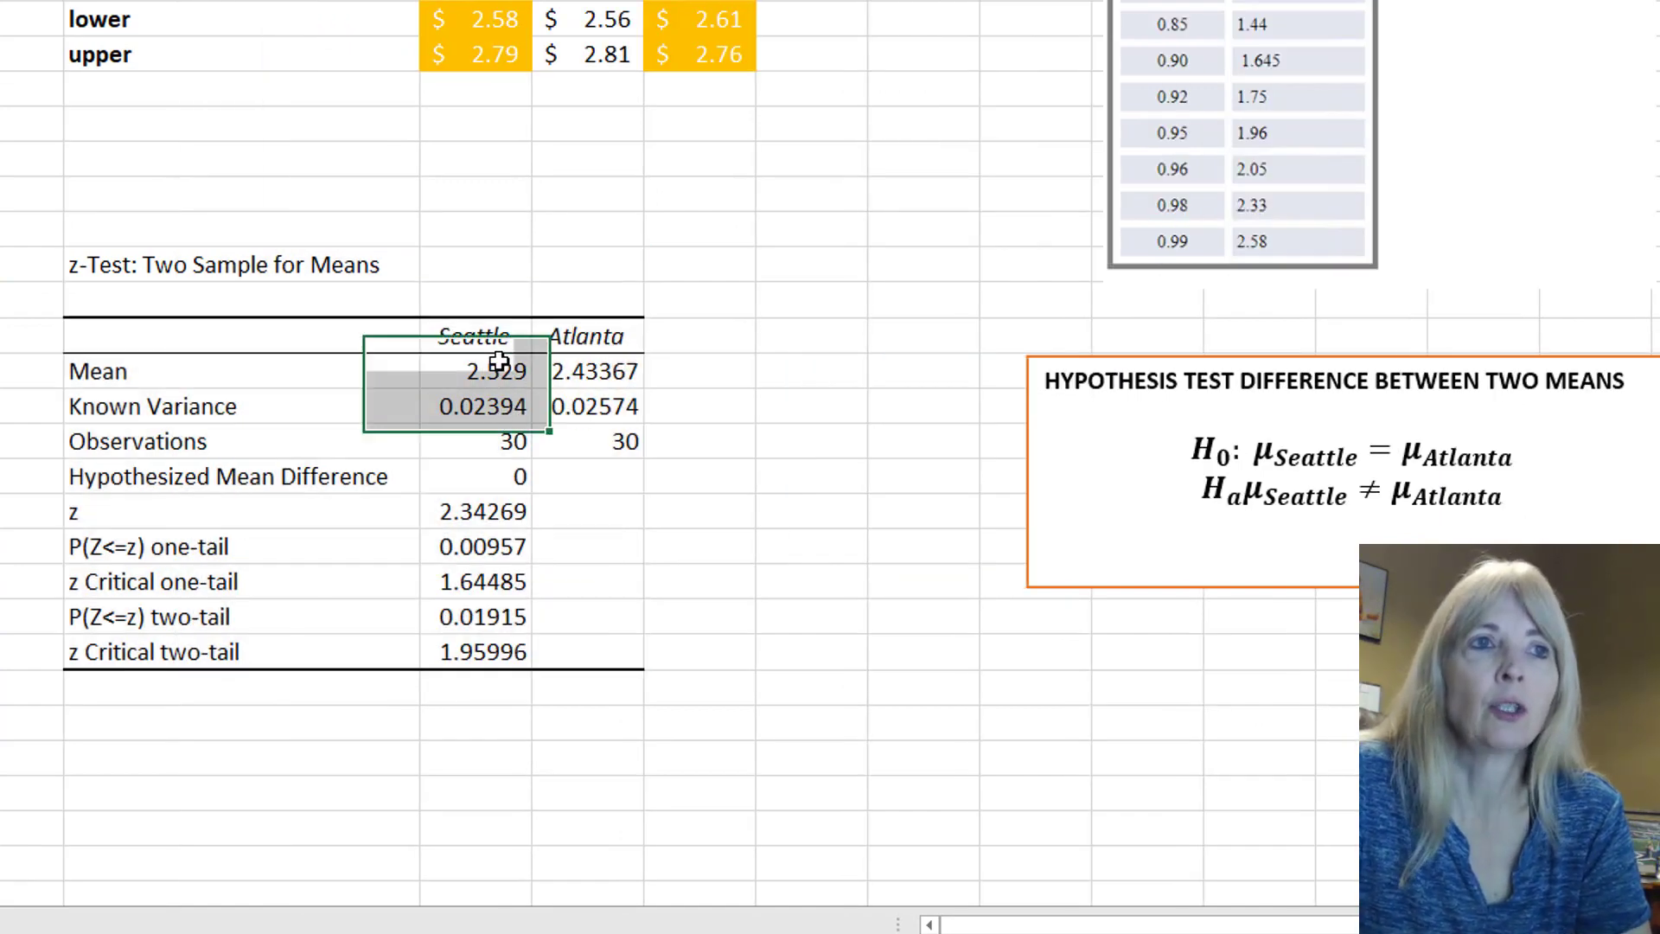
left_click(593, 372)
left_click(432, 372)
left_click(578, 365)
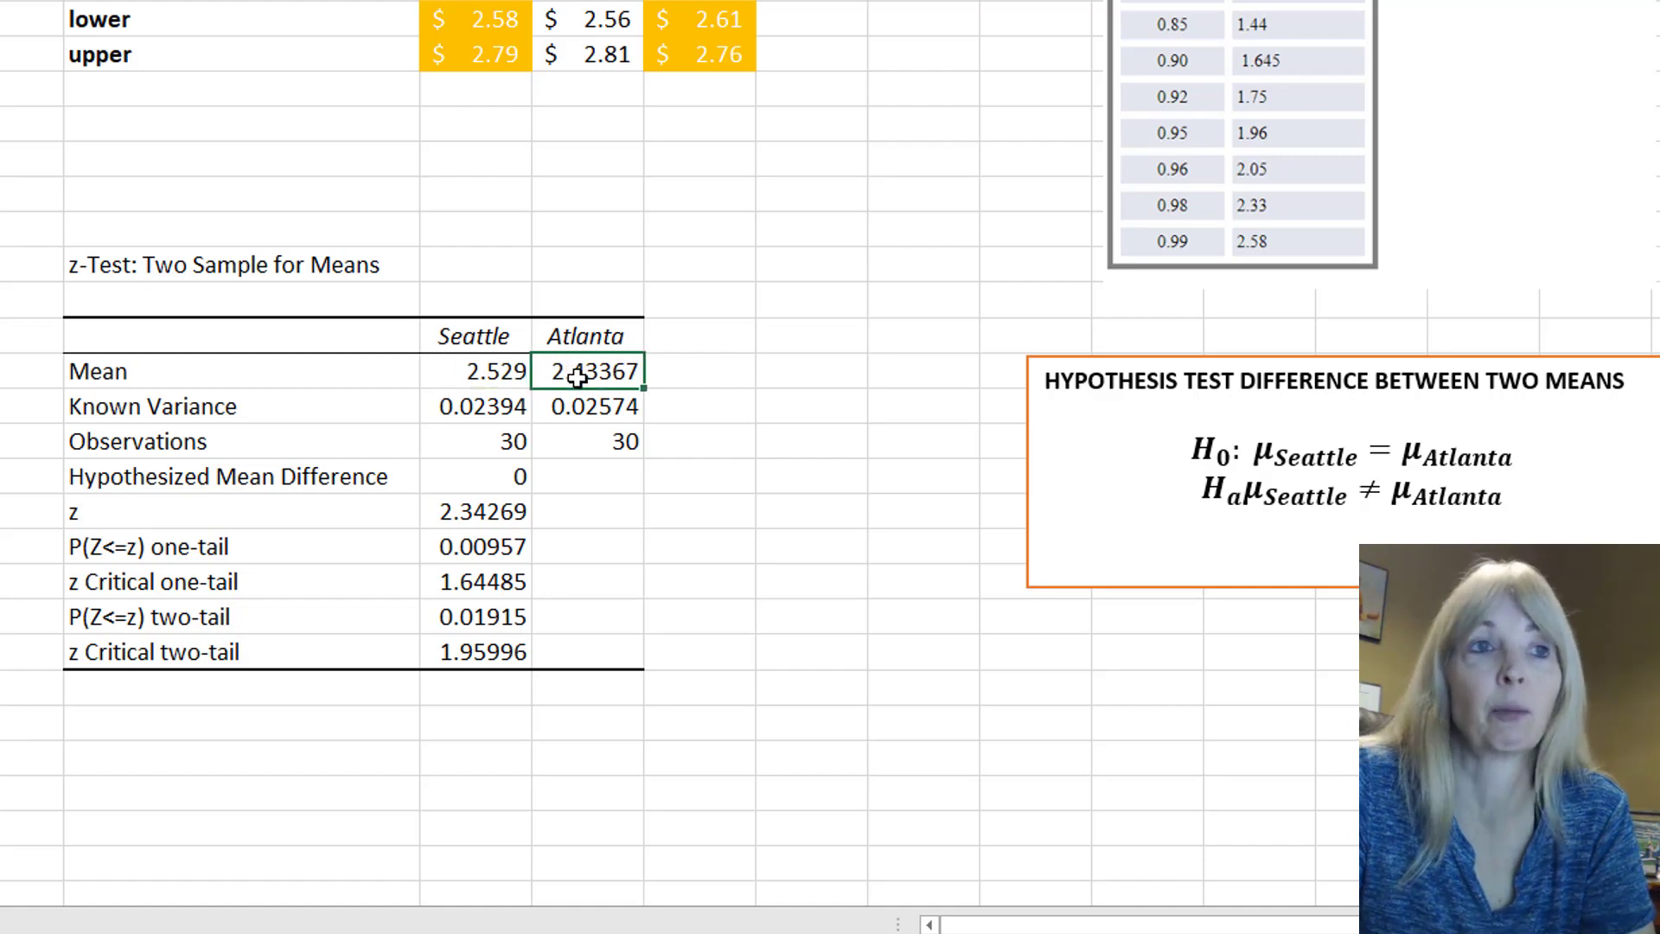
left_click(508, 408)
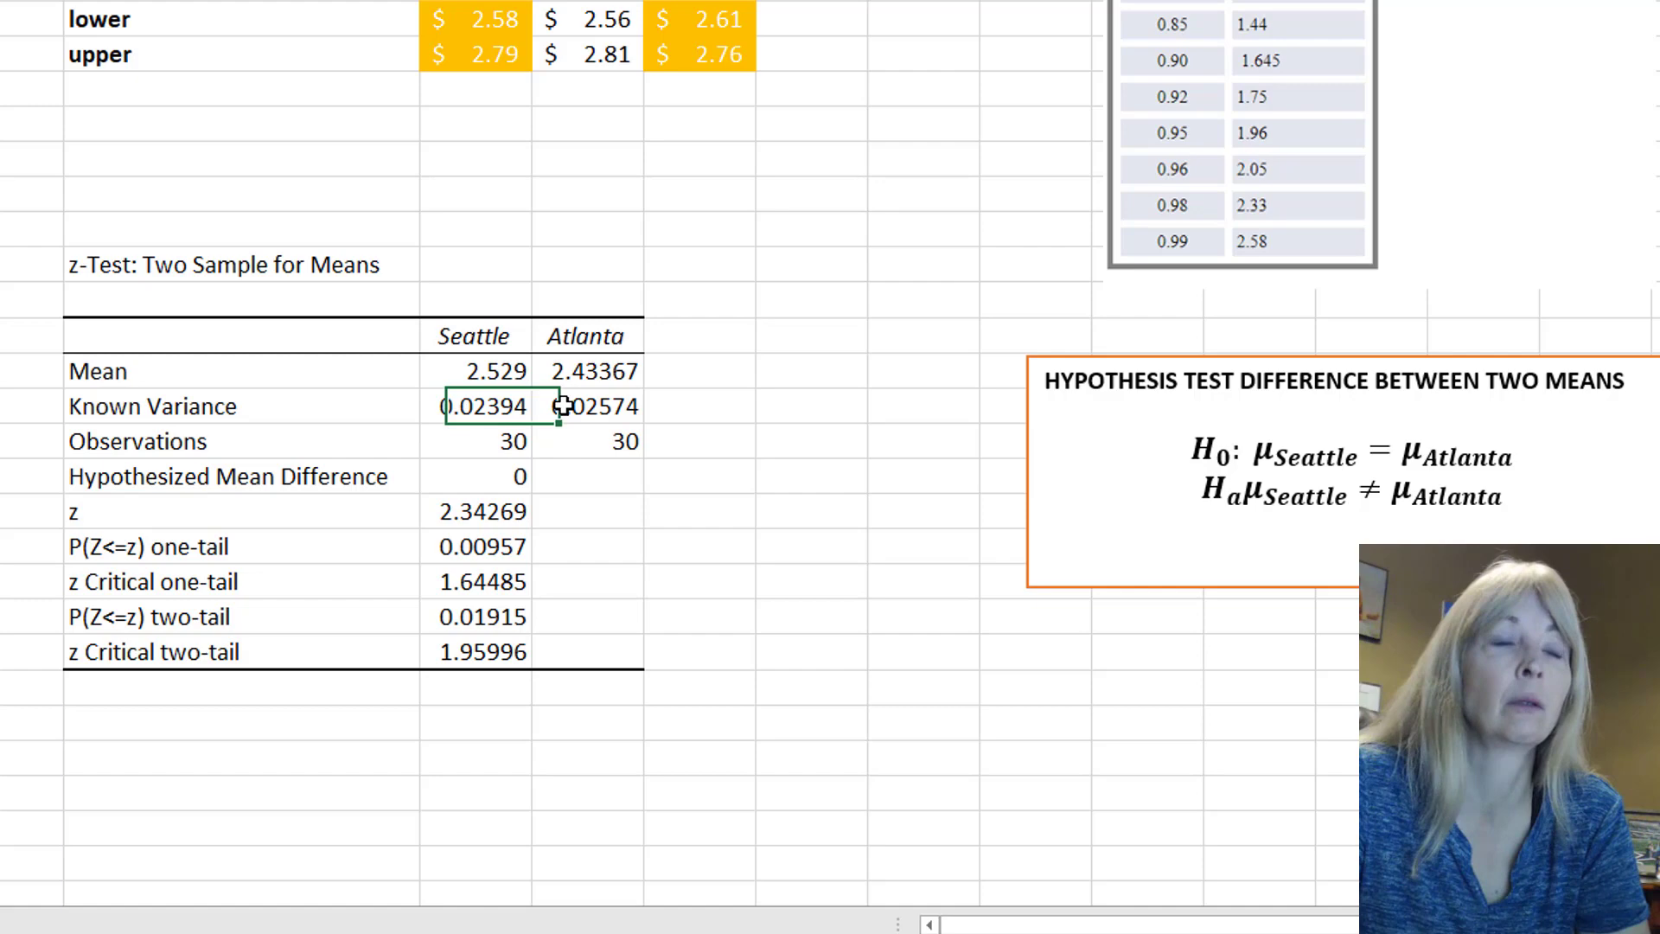
left_click(557, 406)
left_click(481, 407)
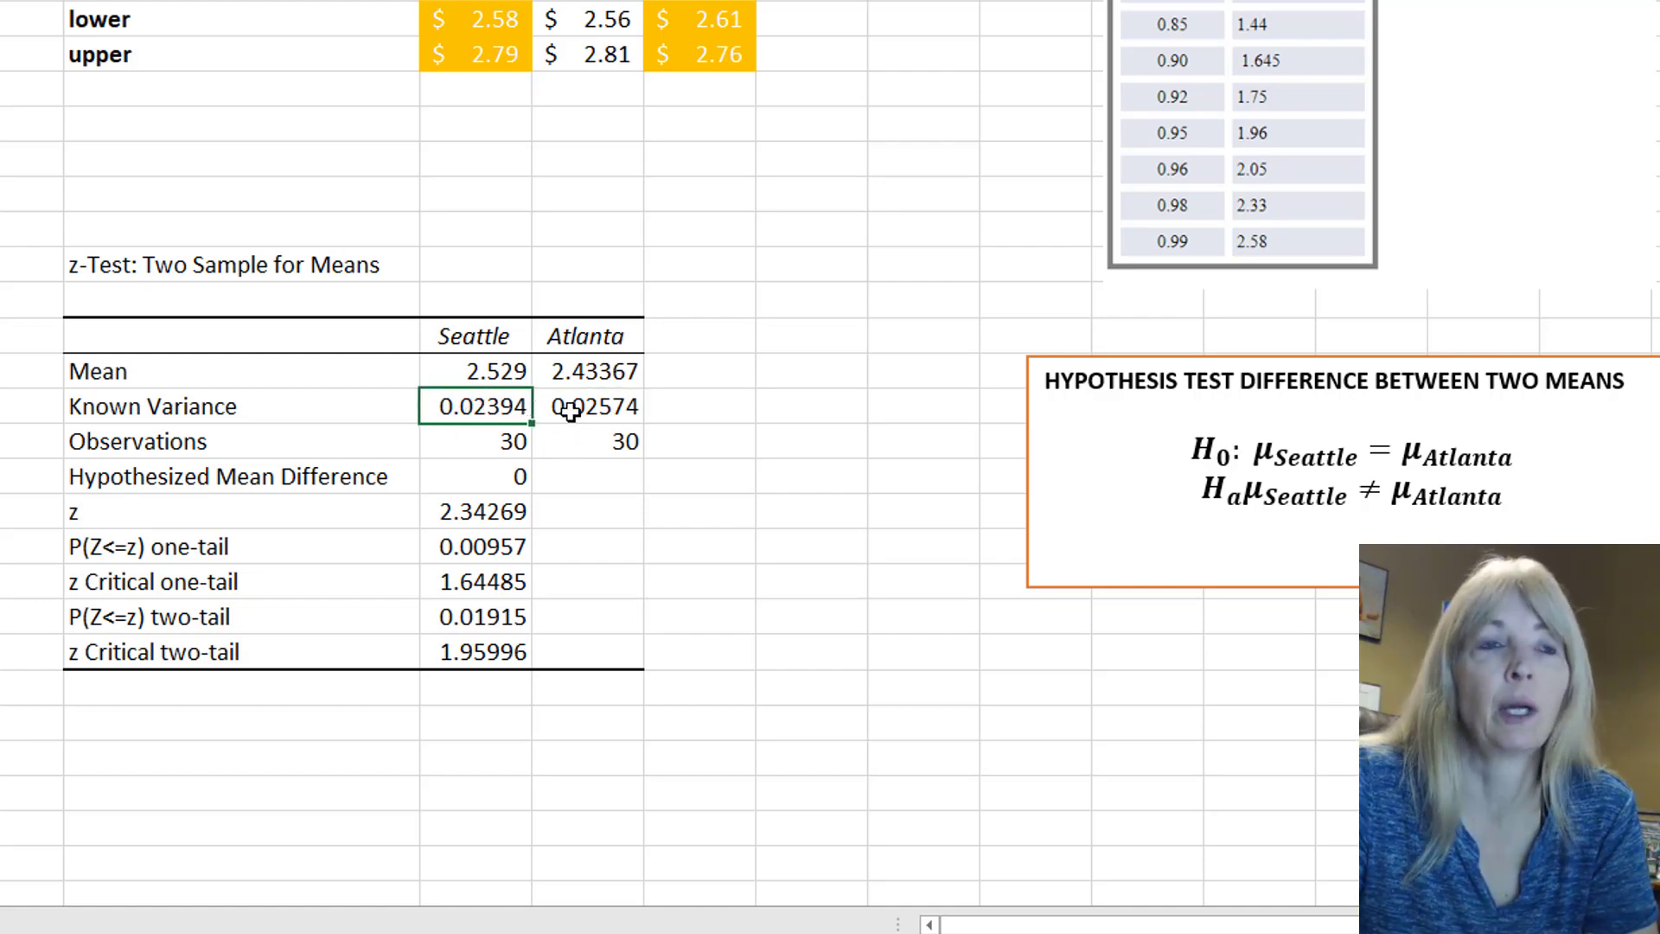
left_click(592, 401)
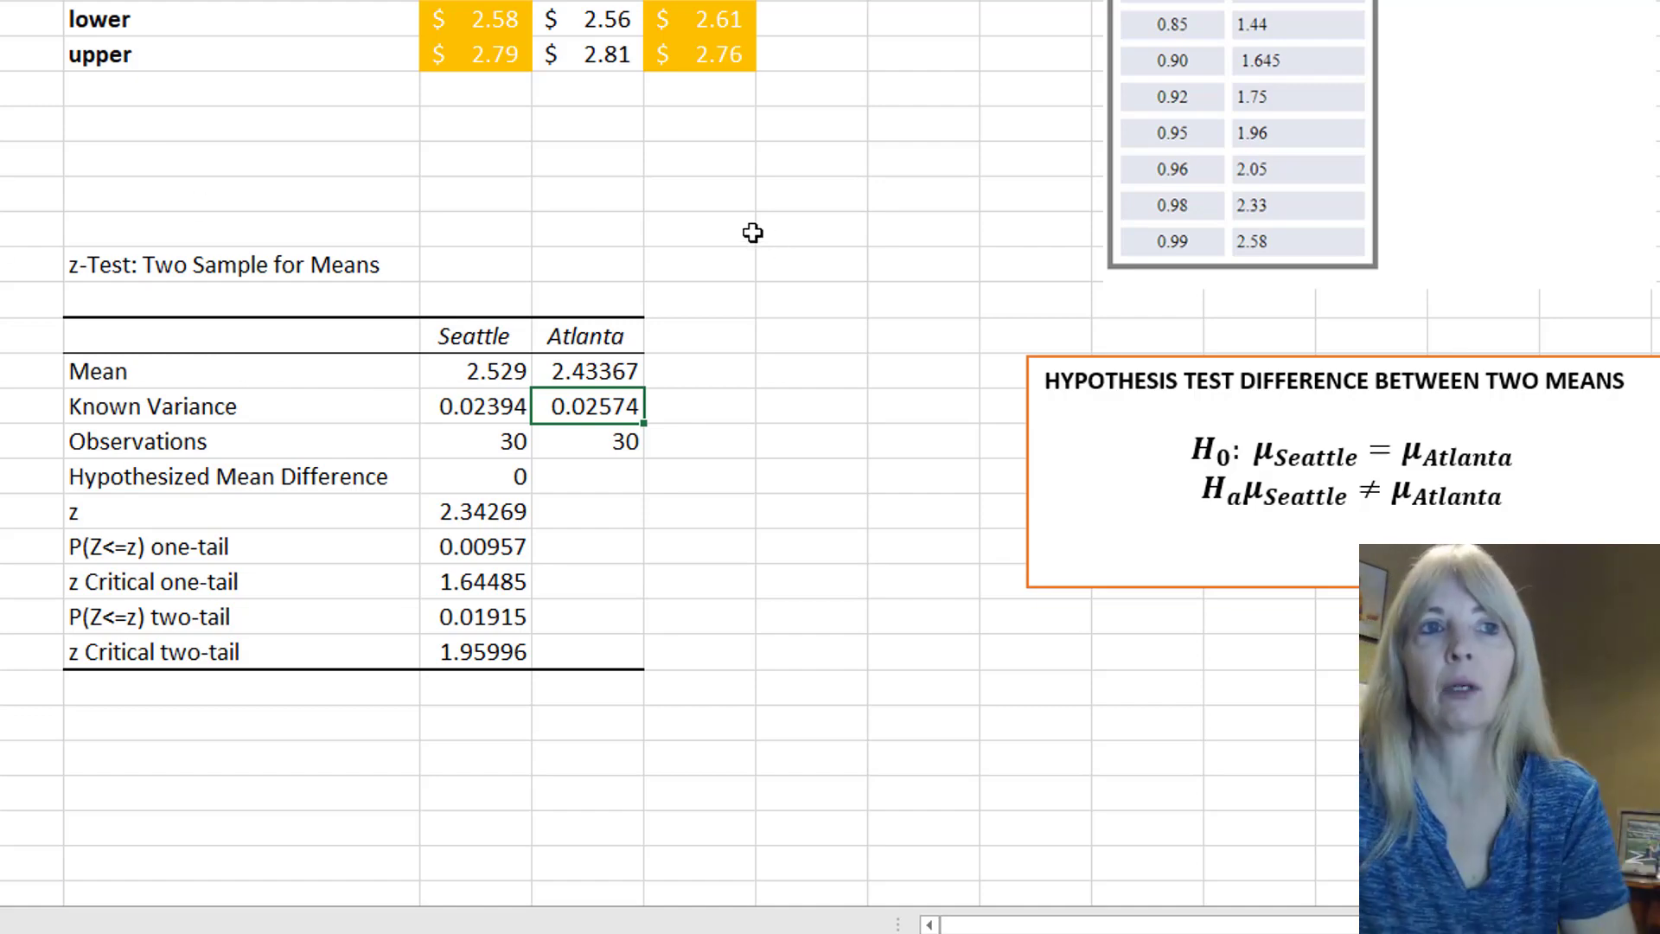
left_click(521, 443)
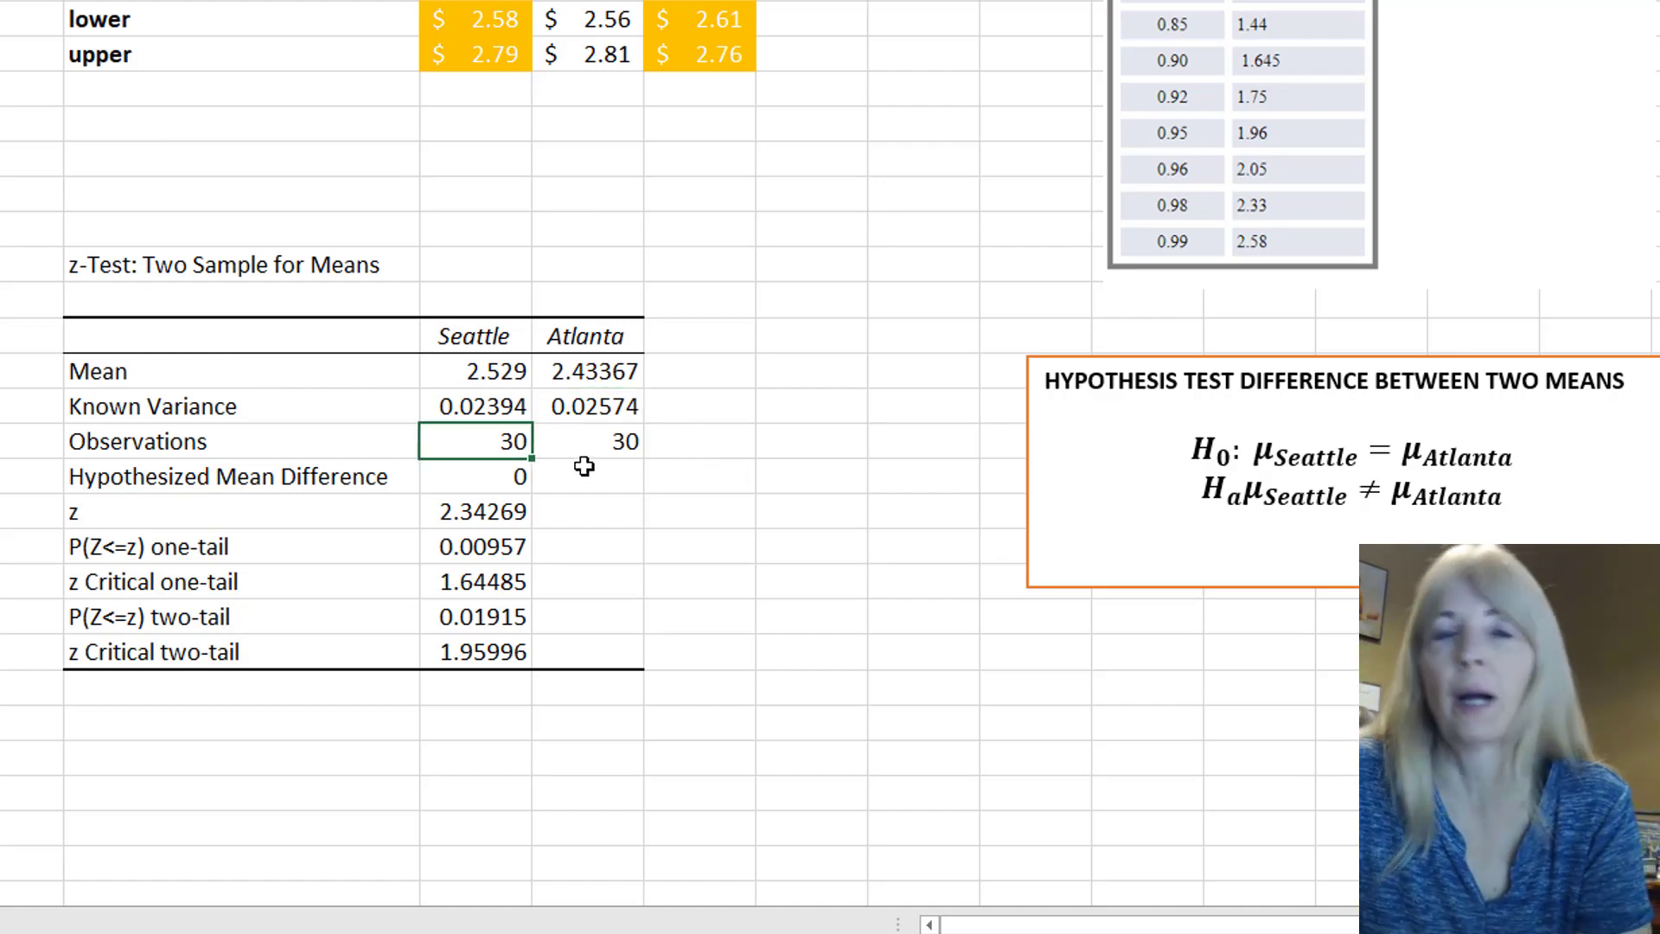
left_click(439, 478)
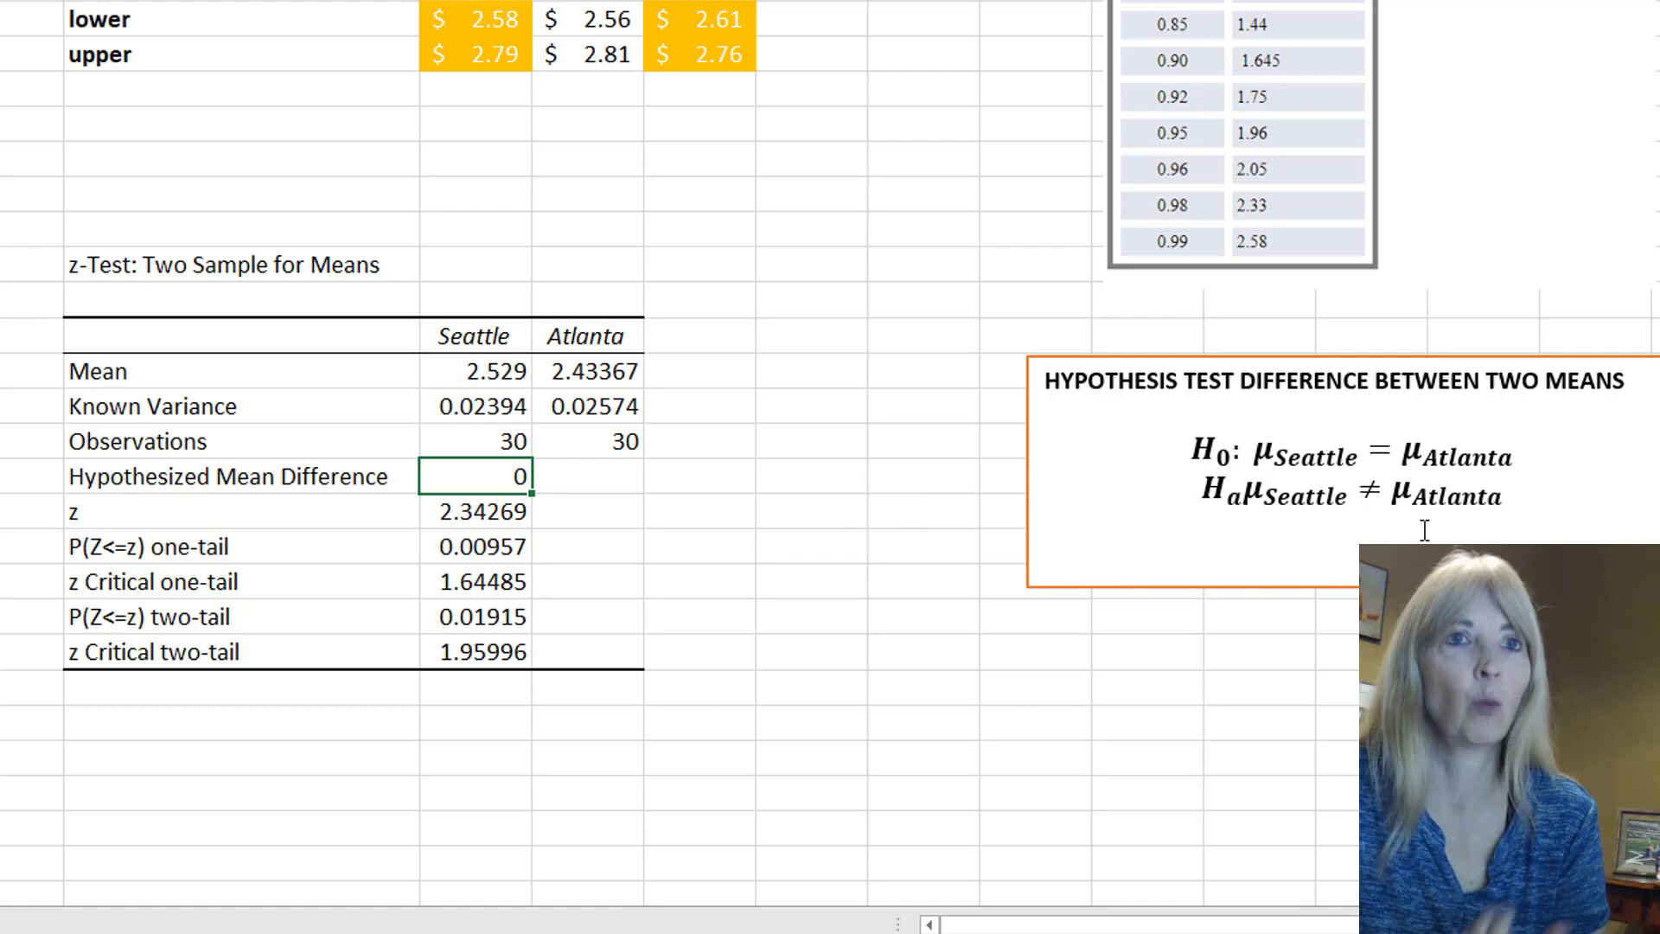
left_click(489, 545)
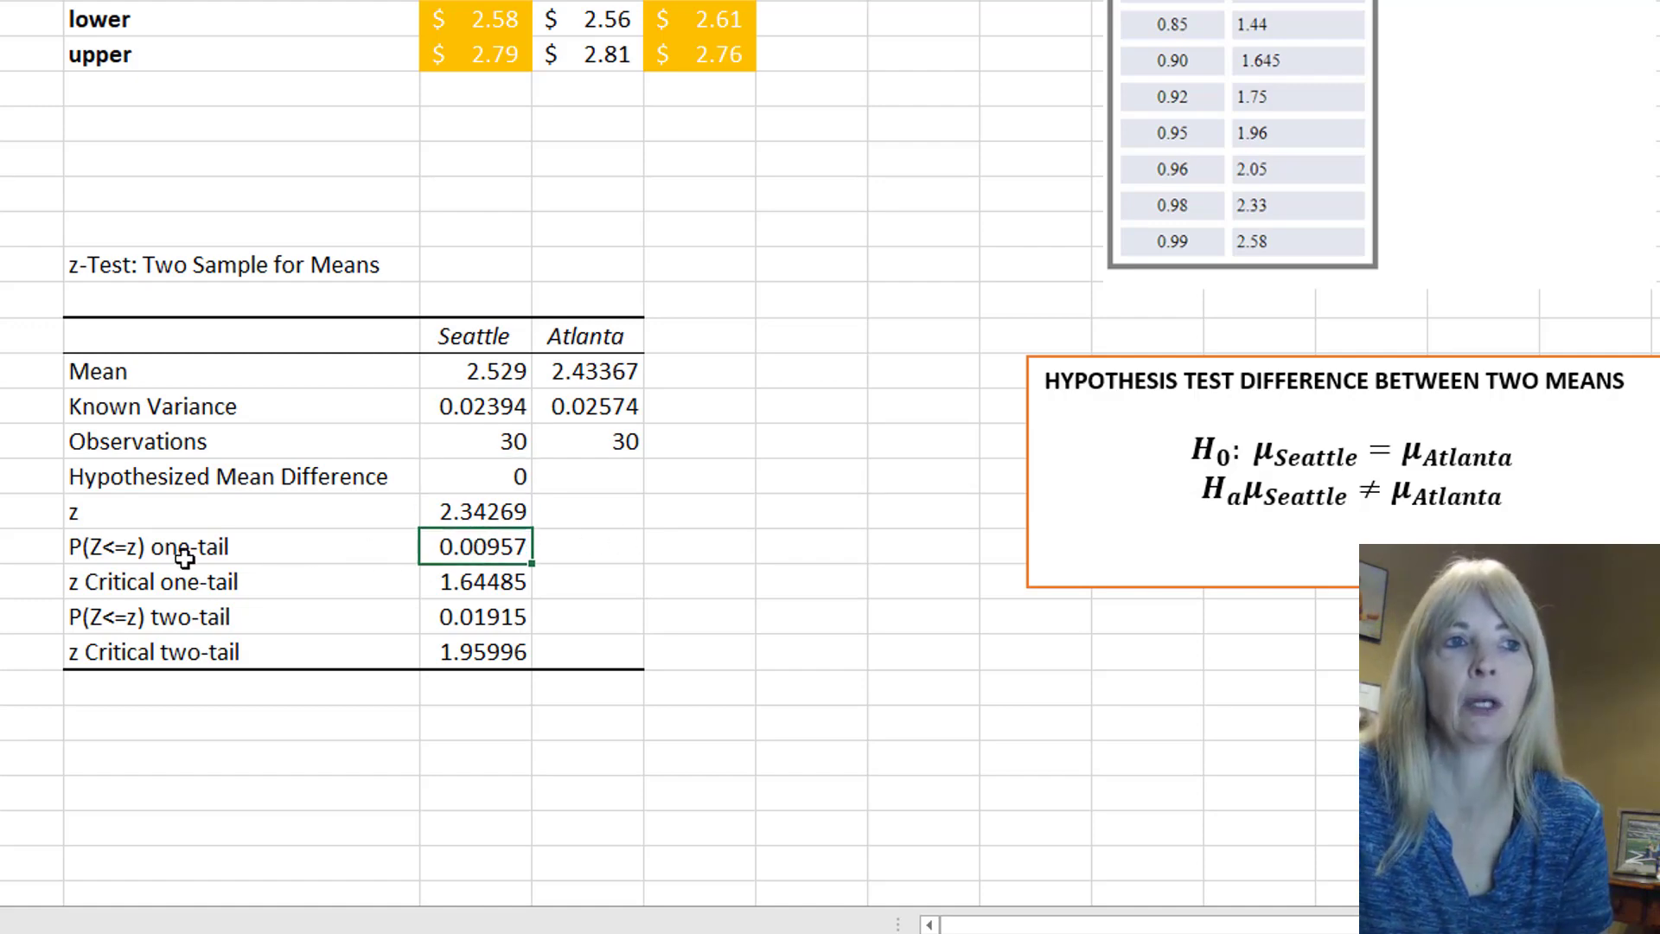
Step: Fill the two-tail p-value 0.01915 yellow
left_click(517, 622)
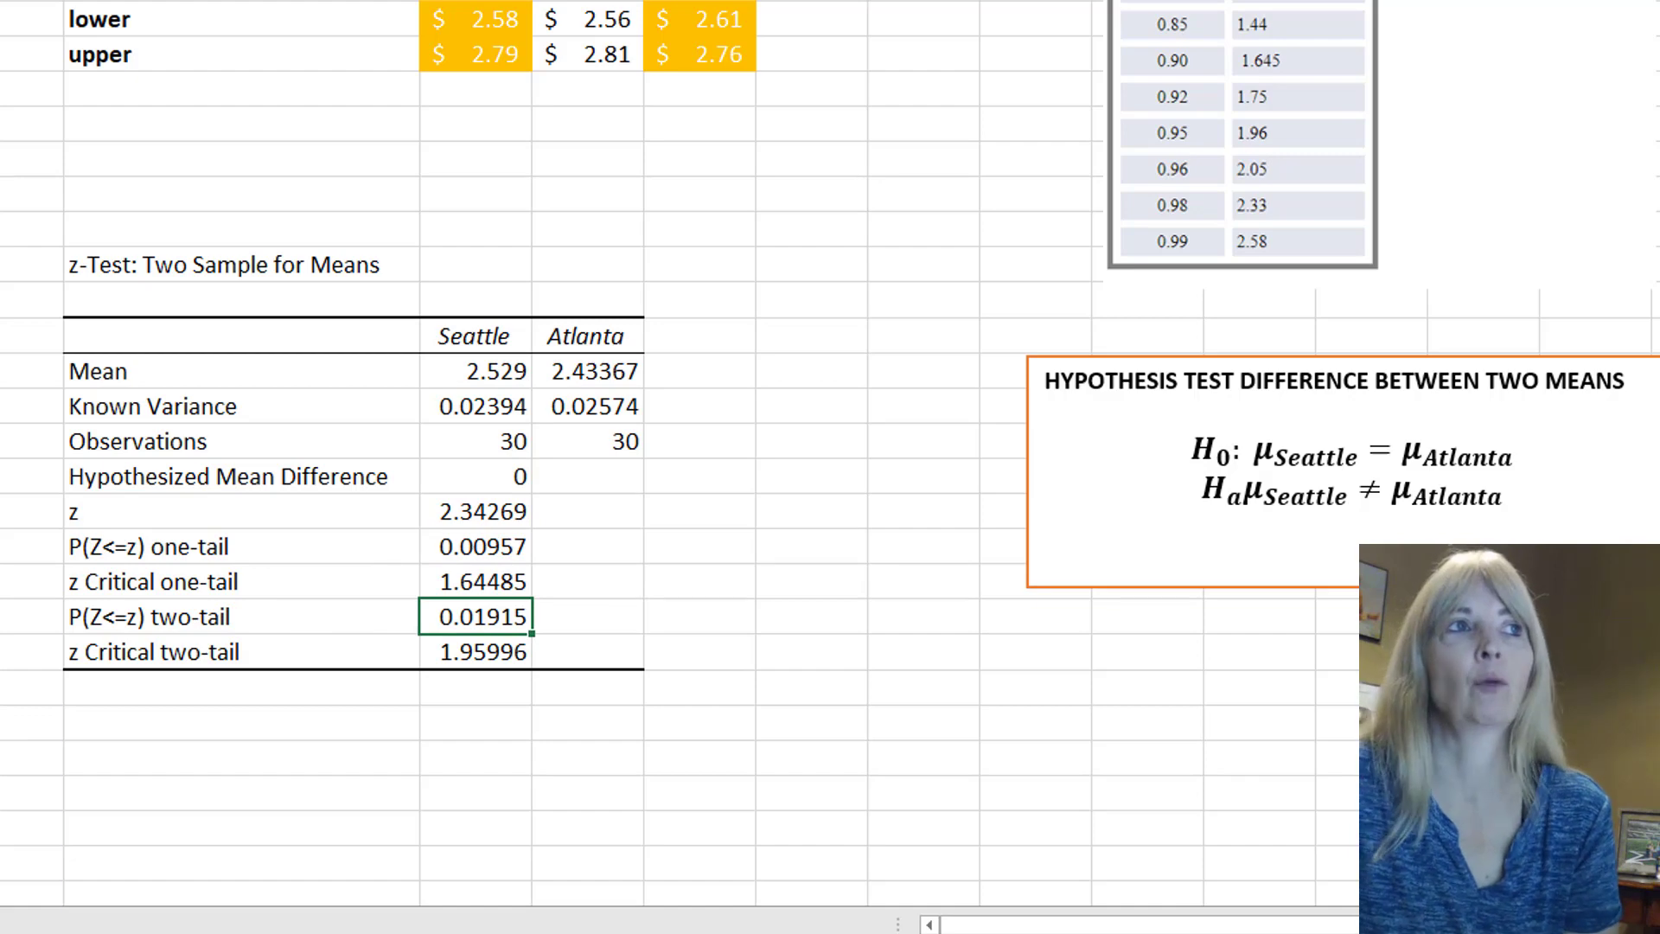
key("alt+h")
key("h")
key("Return")
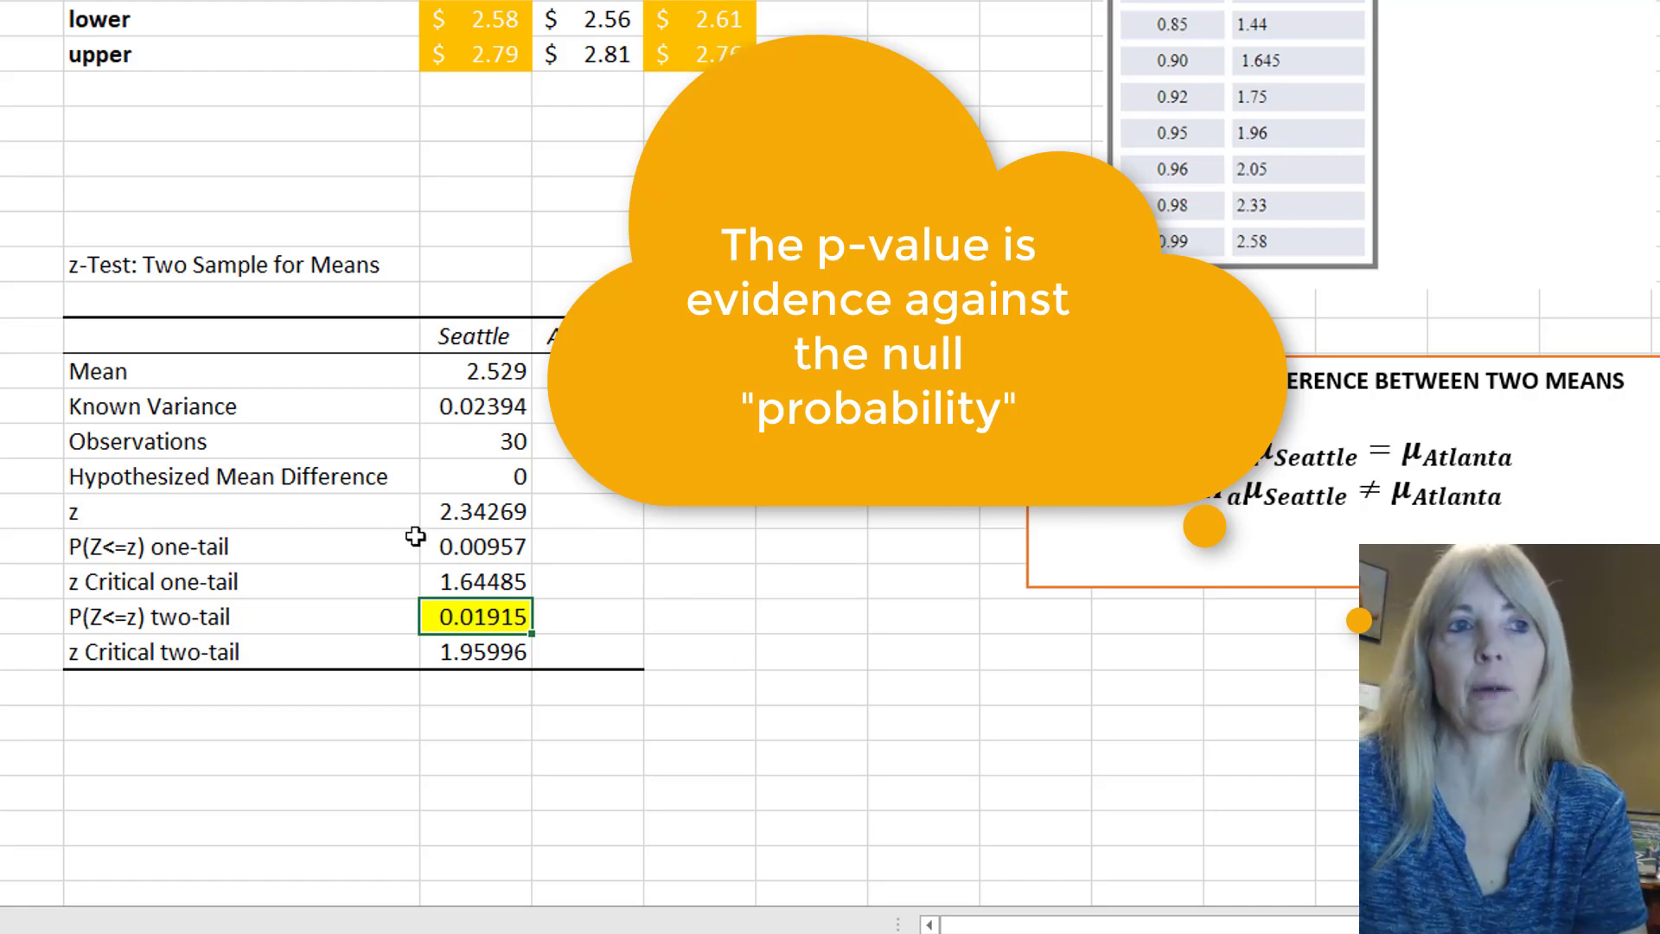
Step: Enter 0.05 labelled 'alpha' beside the p-value, fill it yellow, and compare with 0.01915
left_click(729, 625)
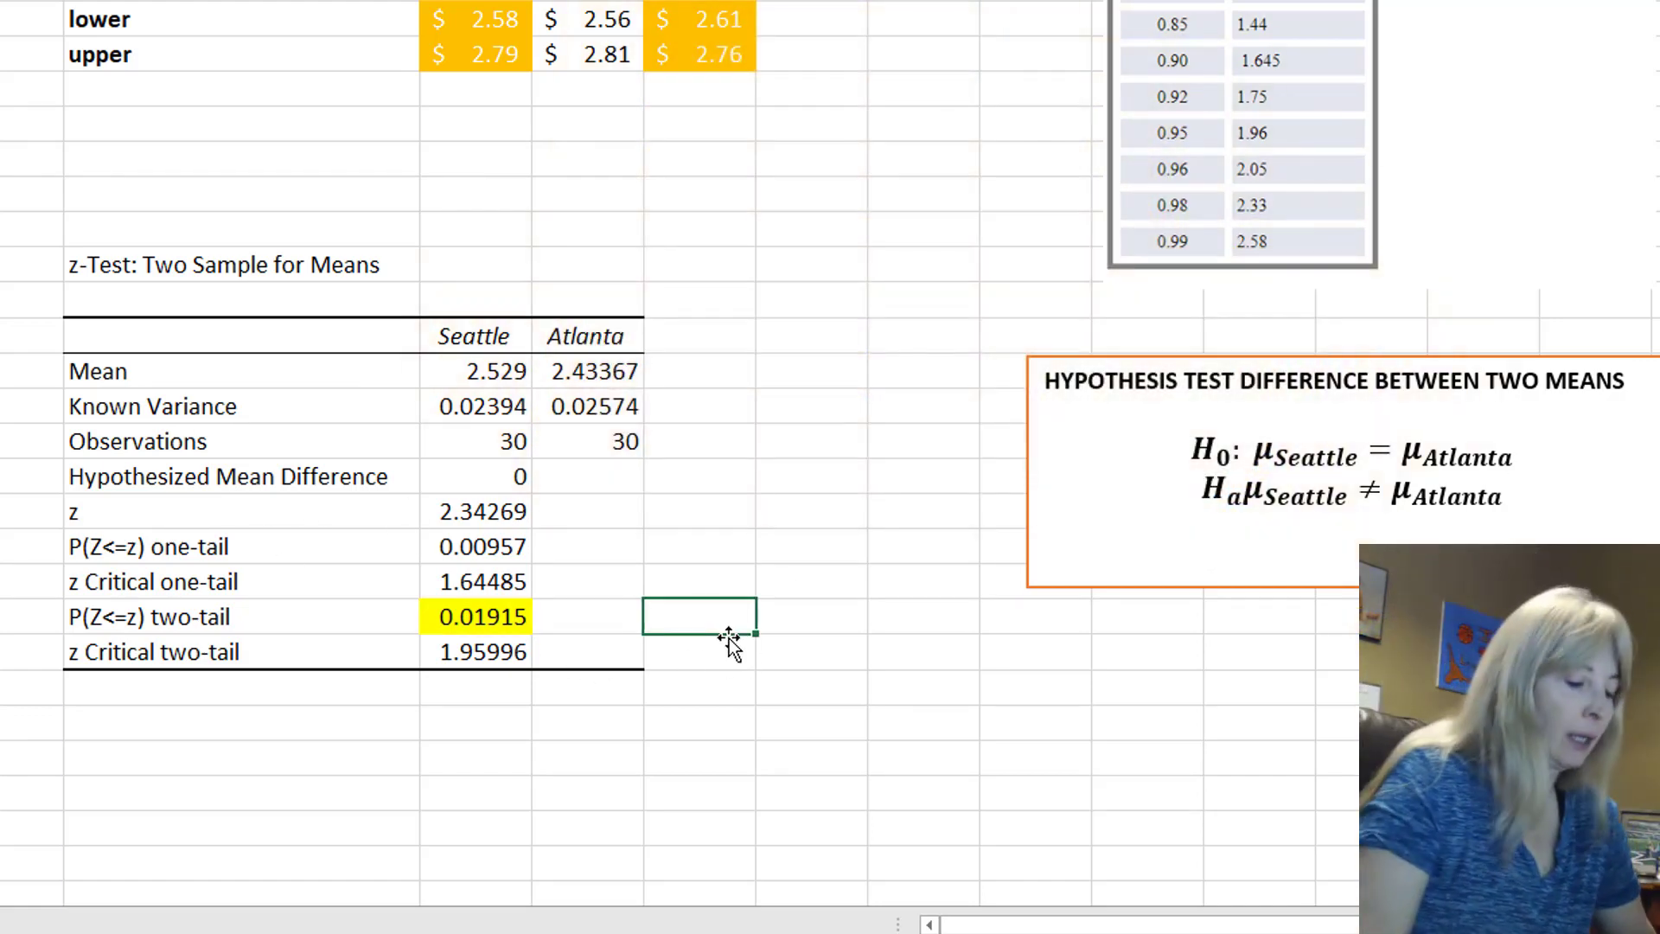
type("0.05")
key("Tab")
type("alp")
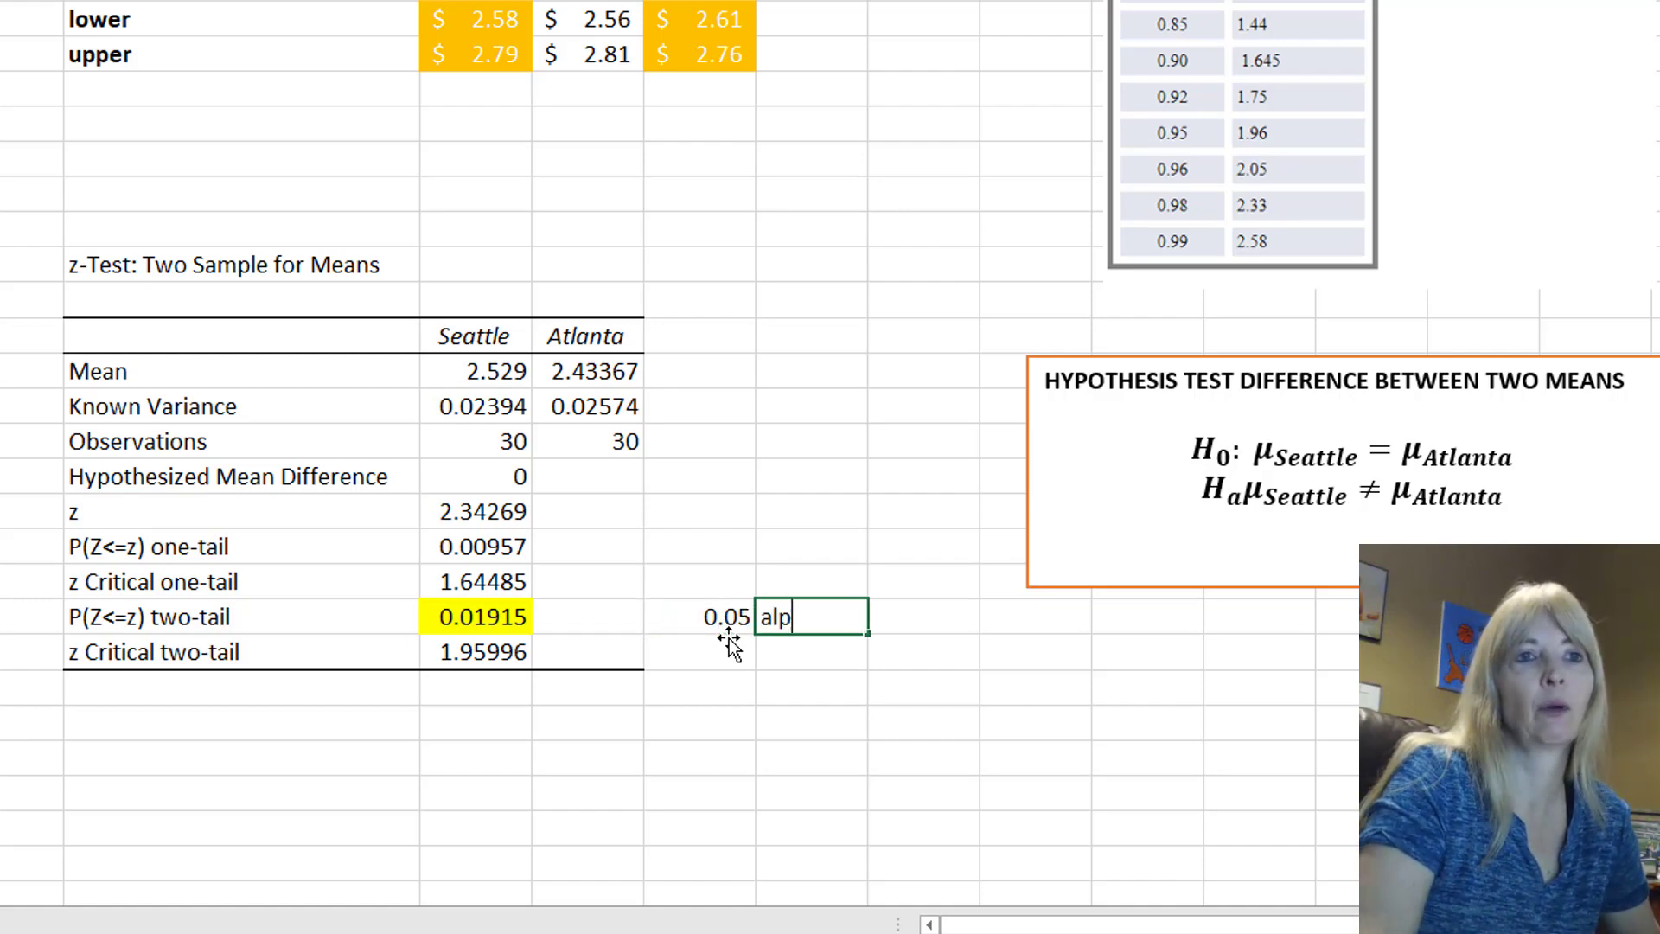
type("ha")
key("Return")
key("Up")
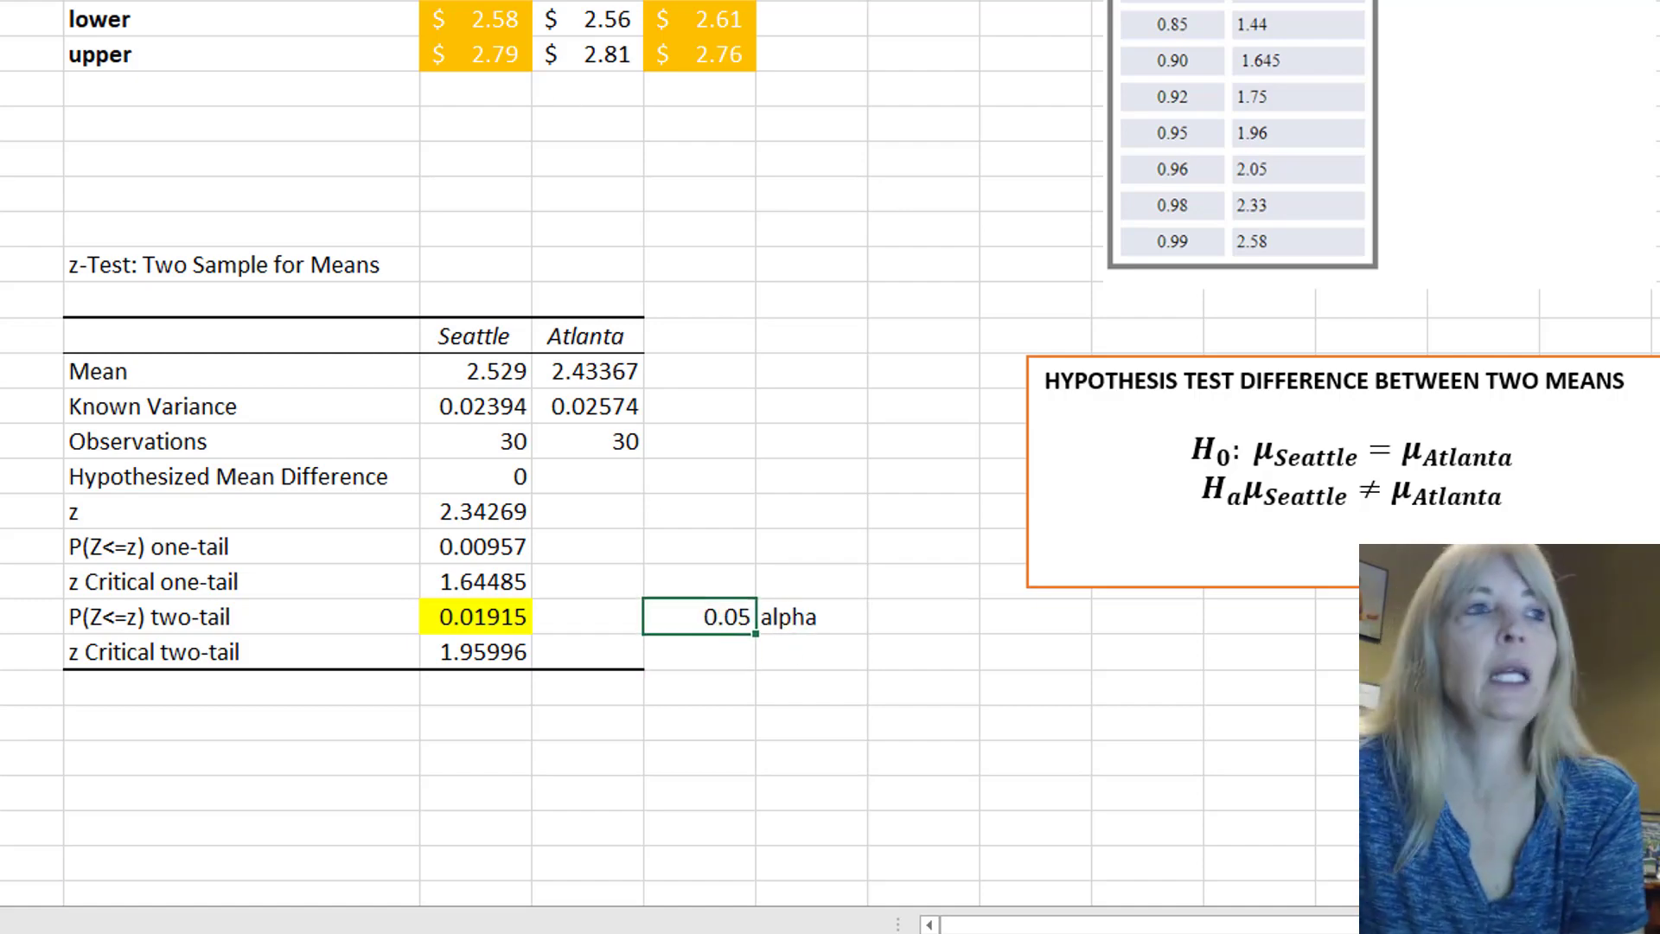
key("F4")
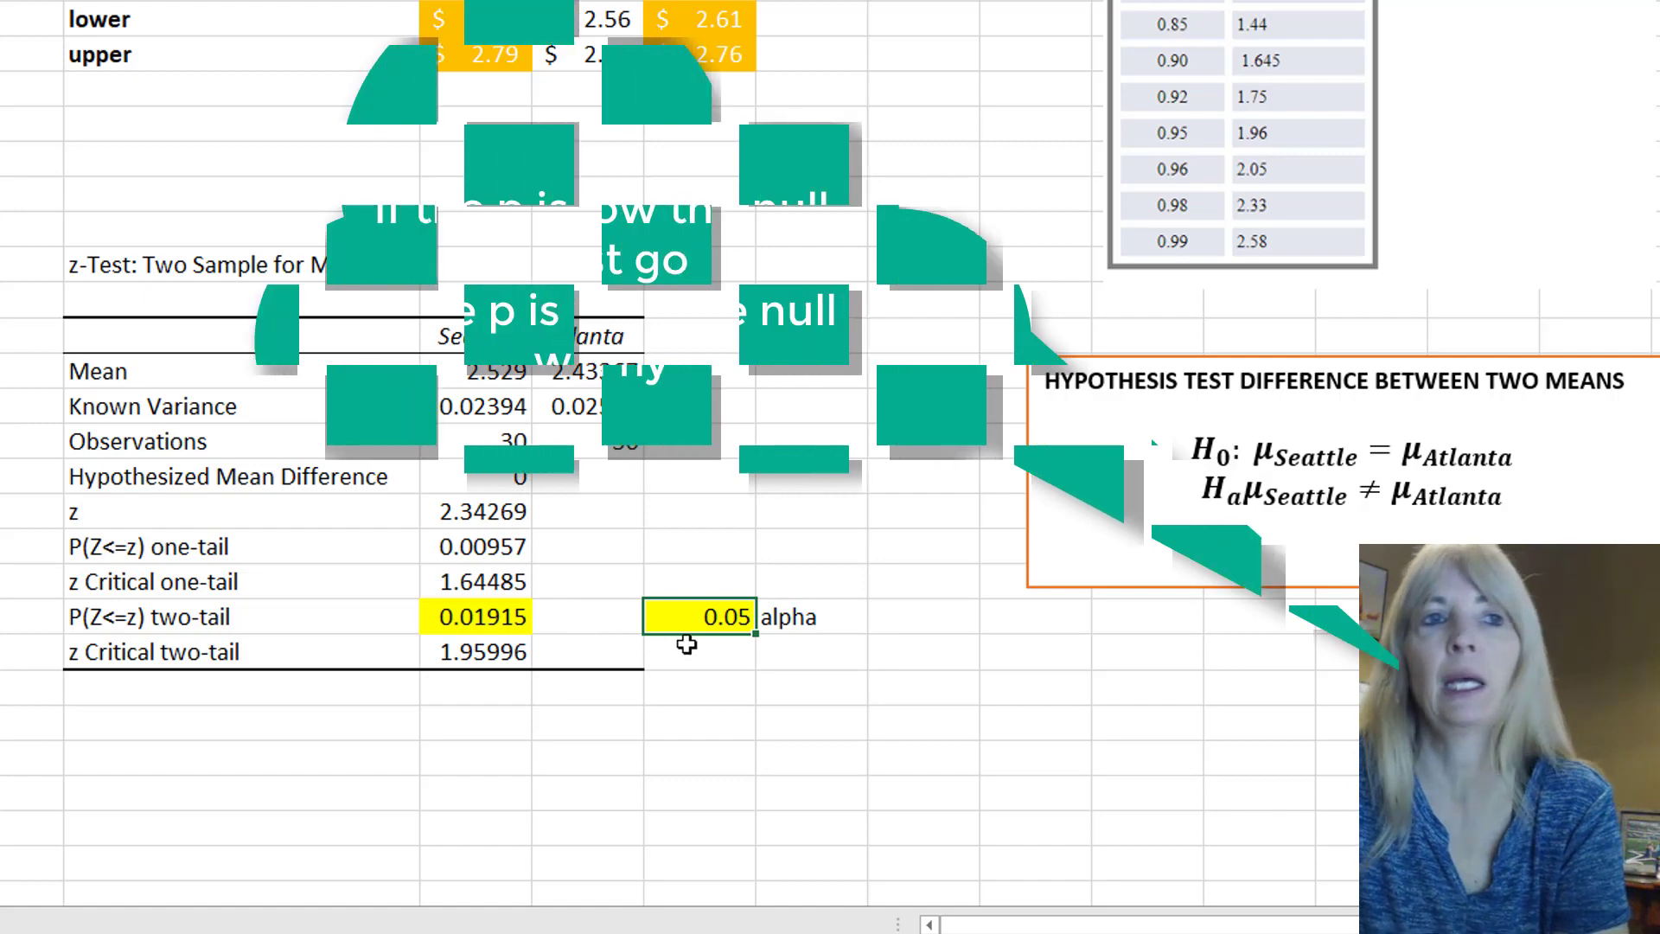
left_click(473, 624)
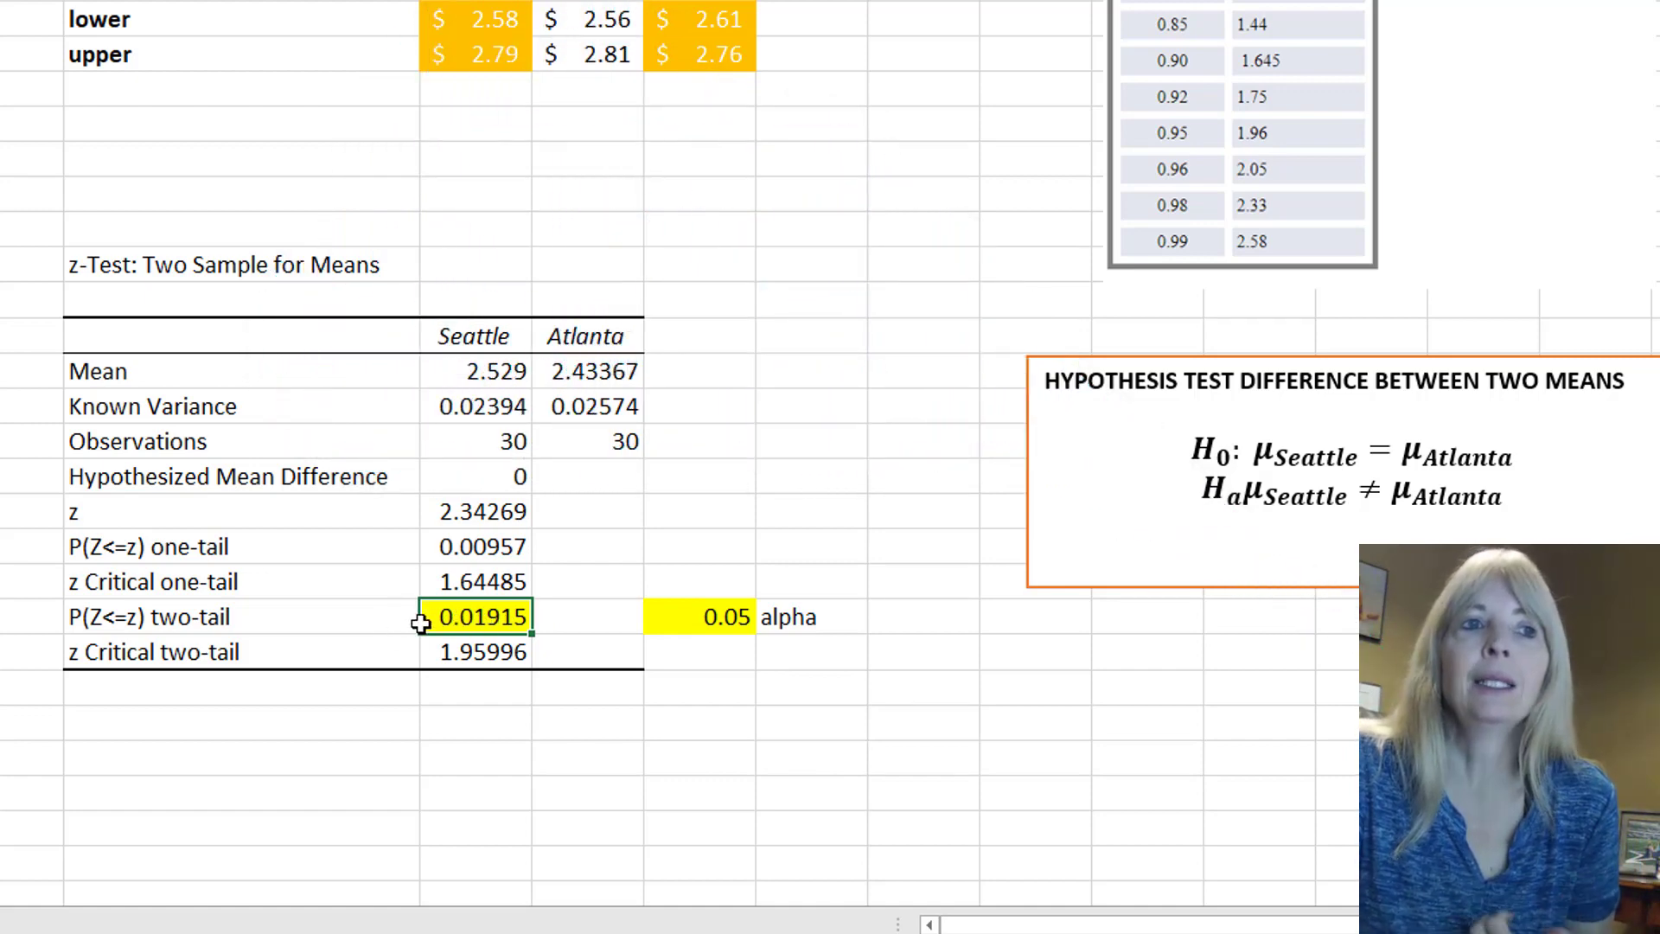
left_click(722, 626)
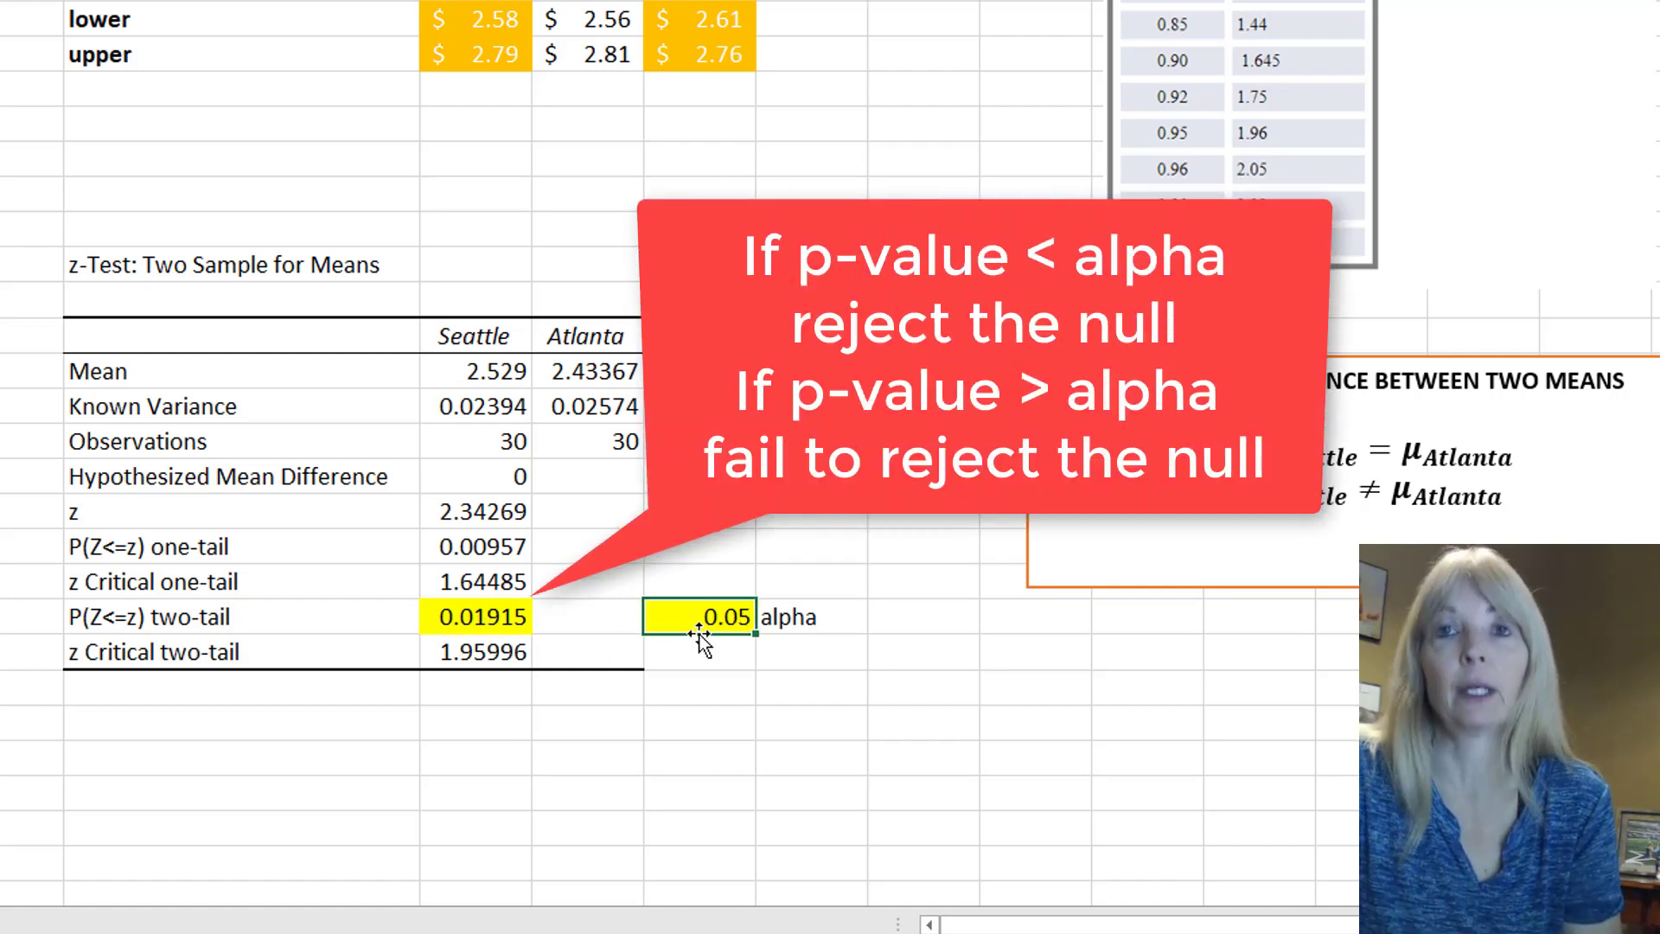
left_click(441, 617)
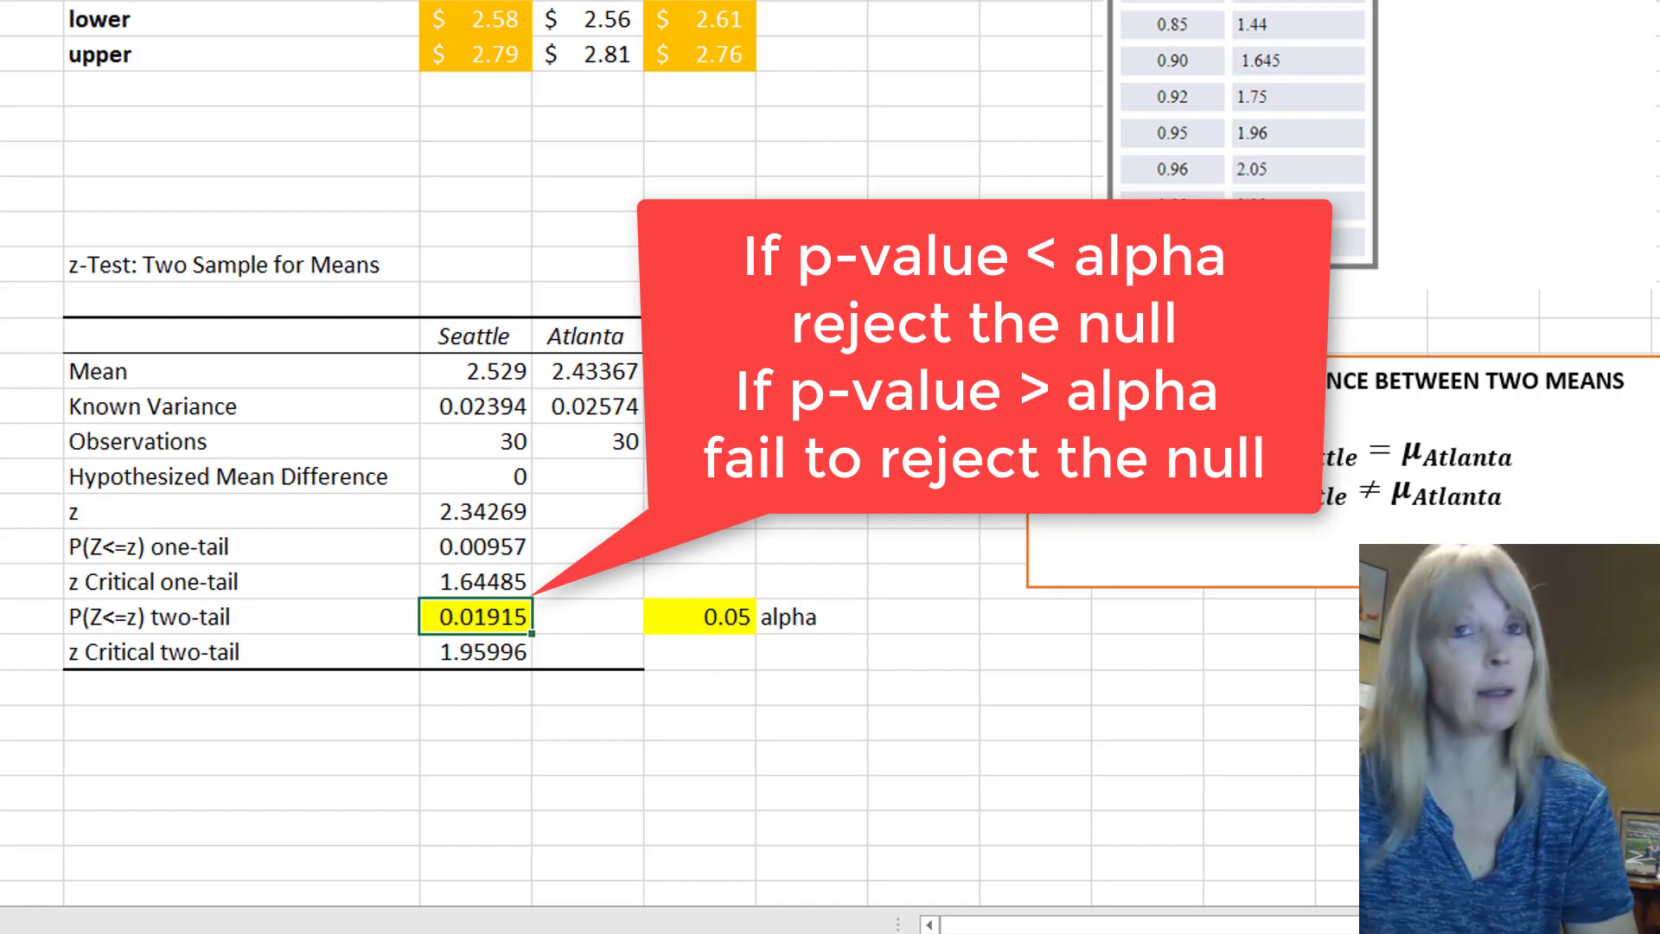
left_click(698, 618)
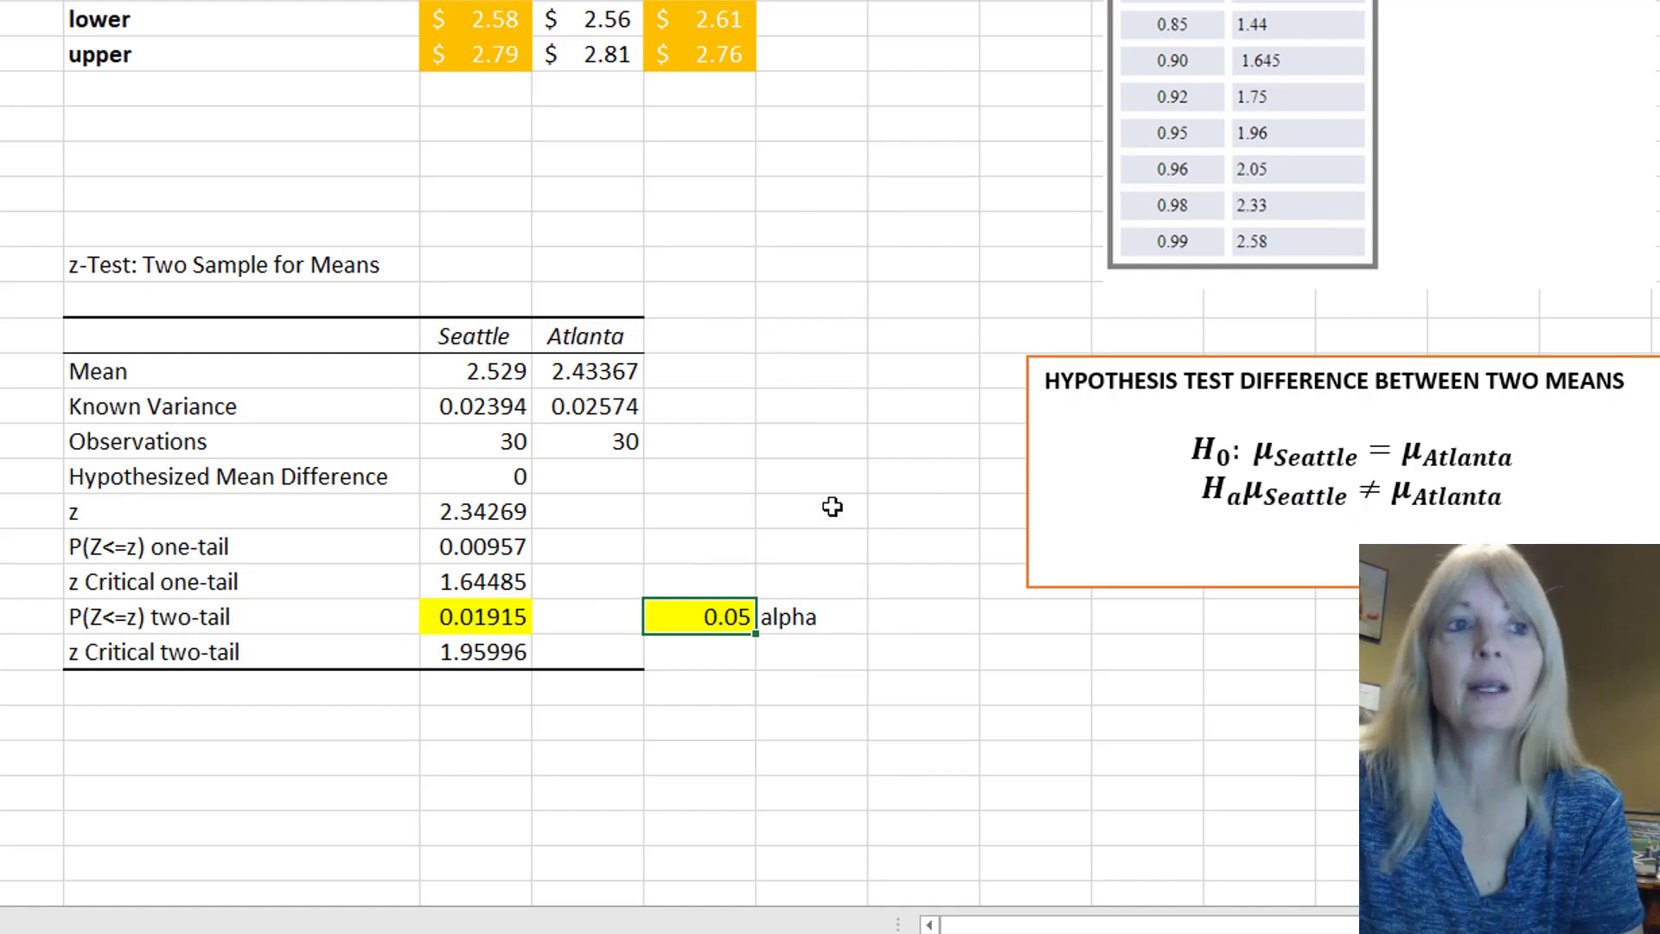
left_click(464, 370)
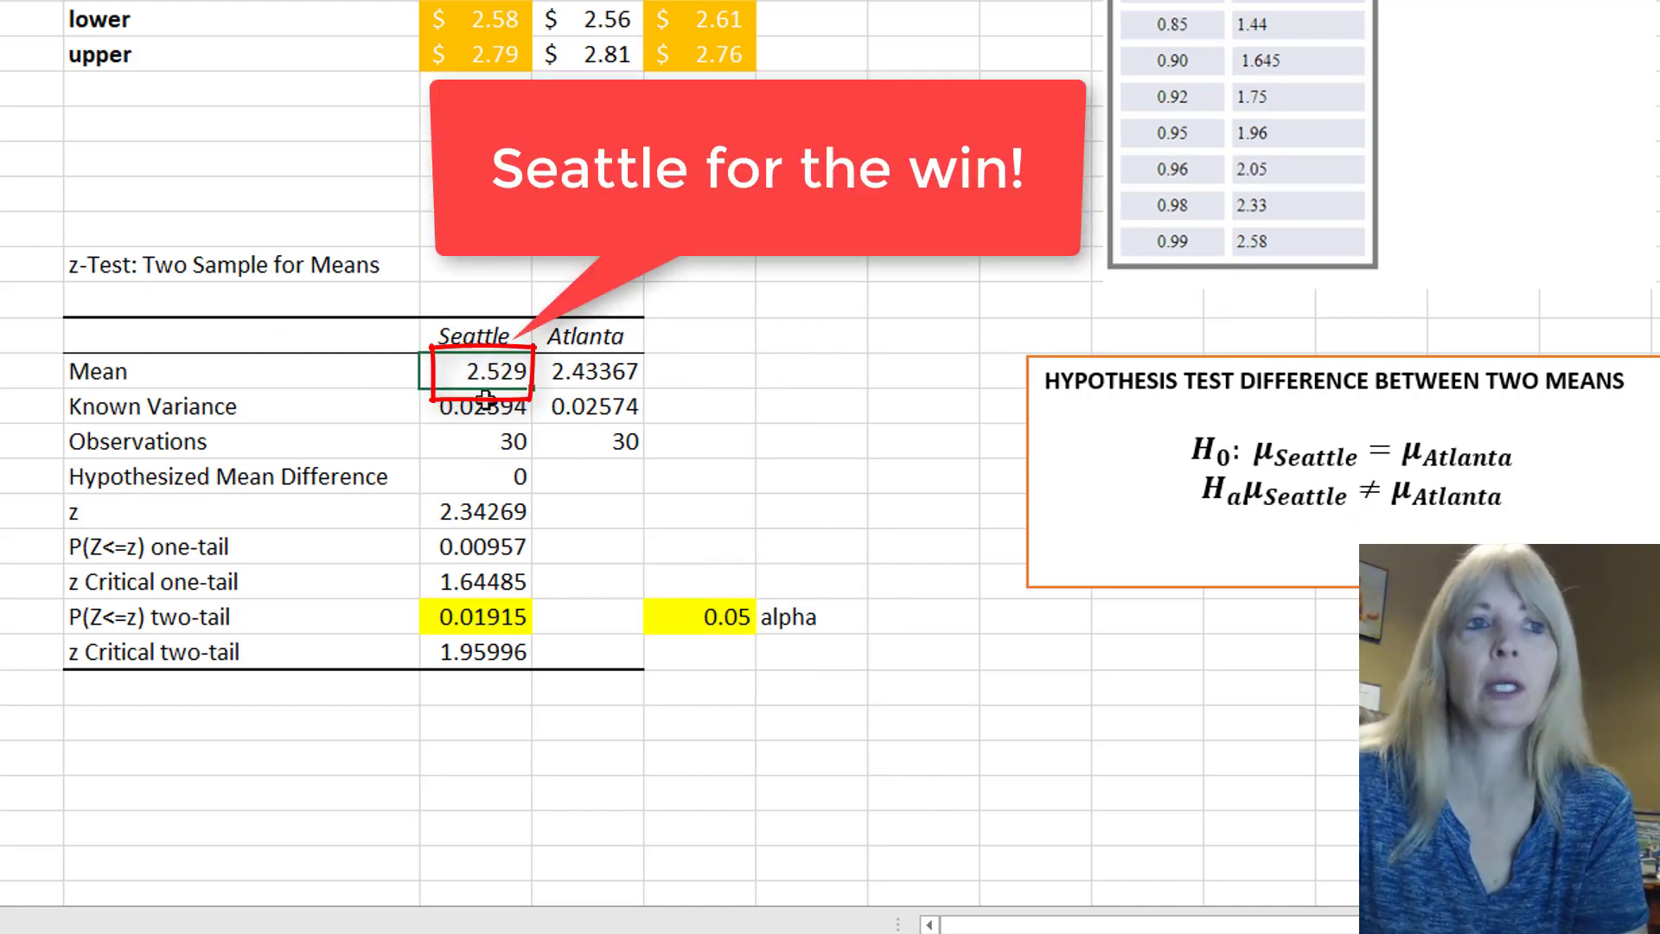
left_click(592, 377)
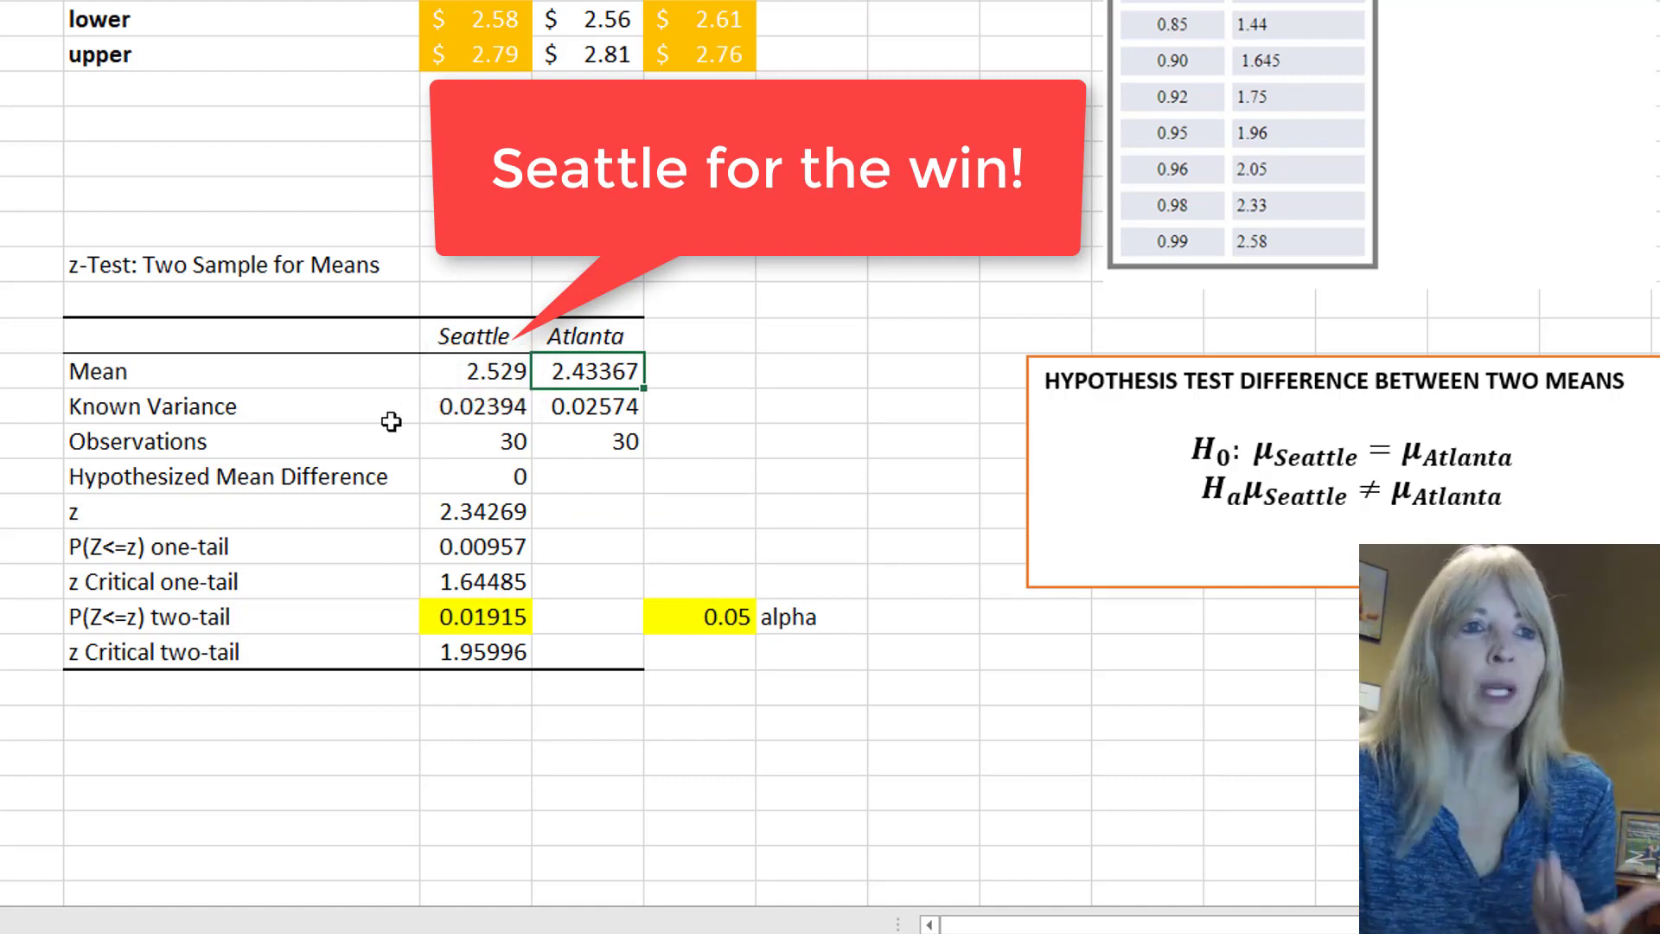
left_click(713, 625)
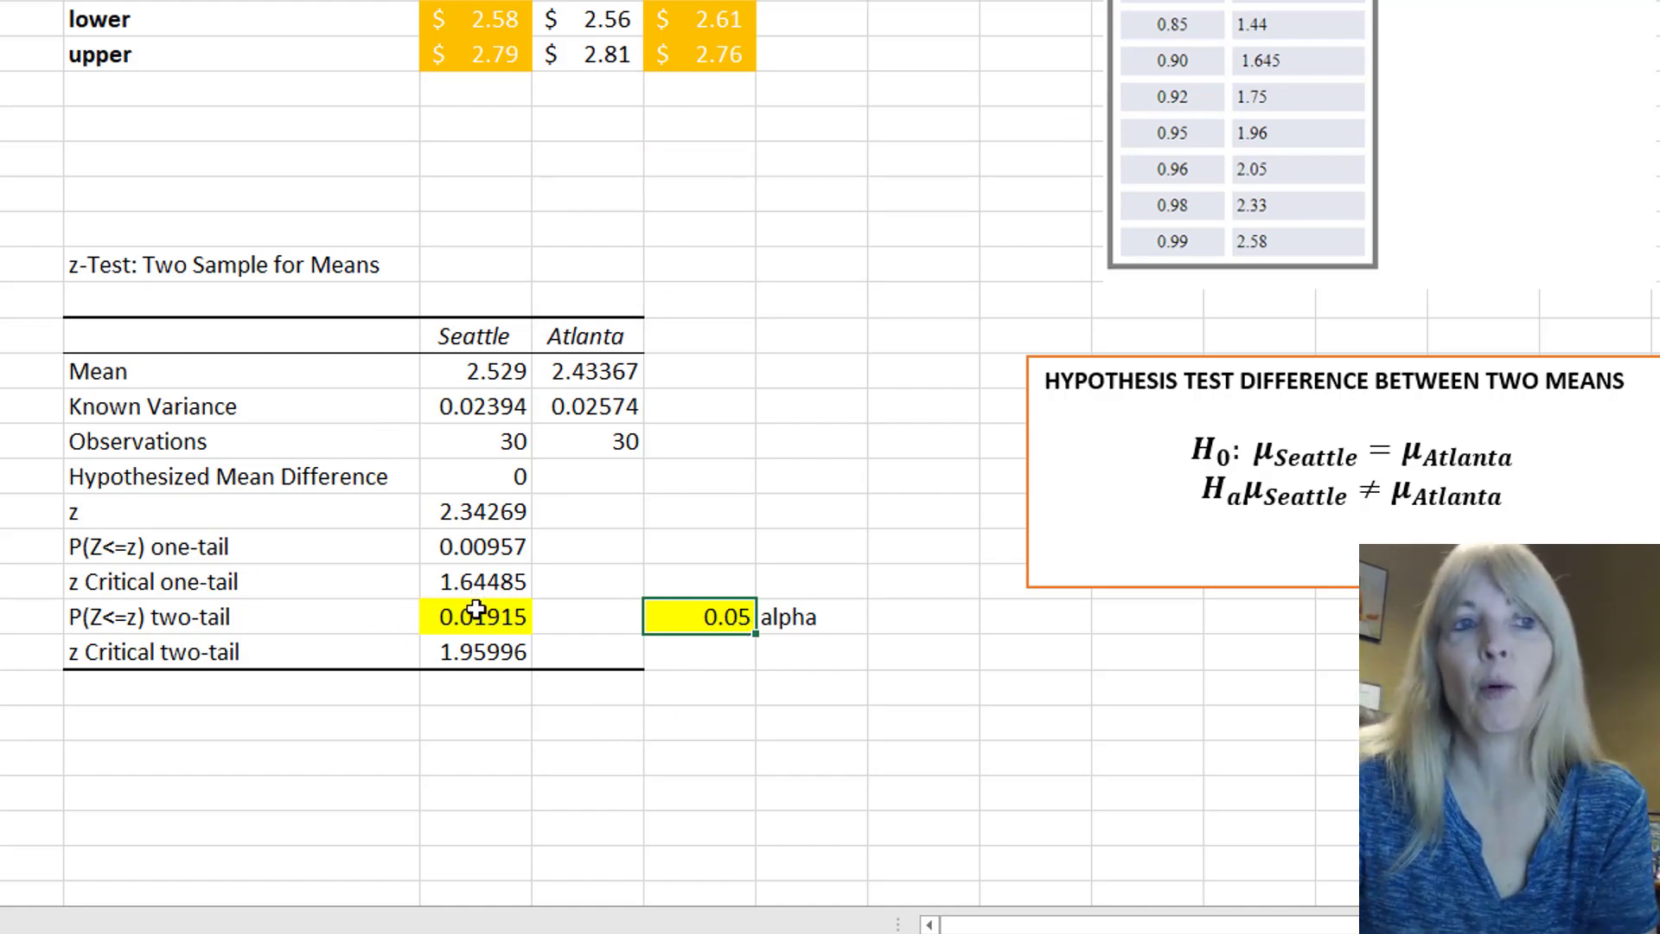
left_click(478, 615)
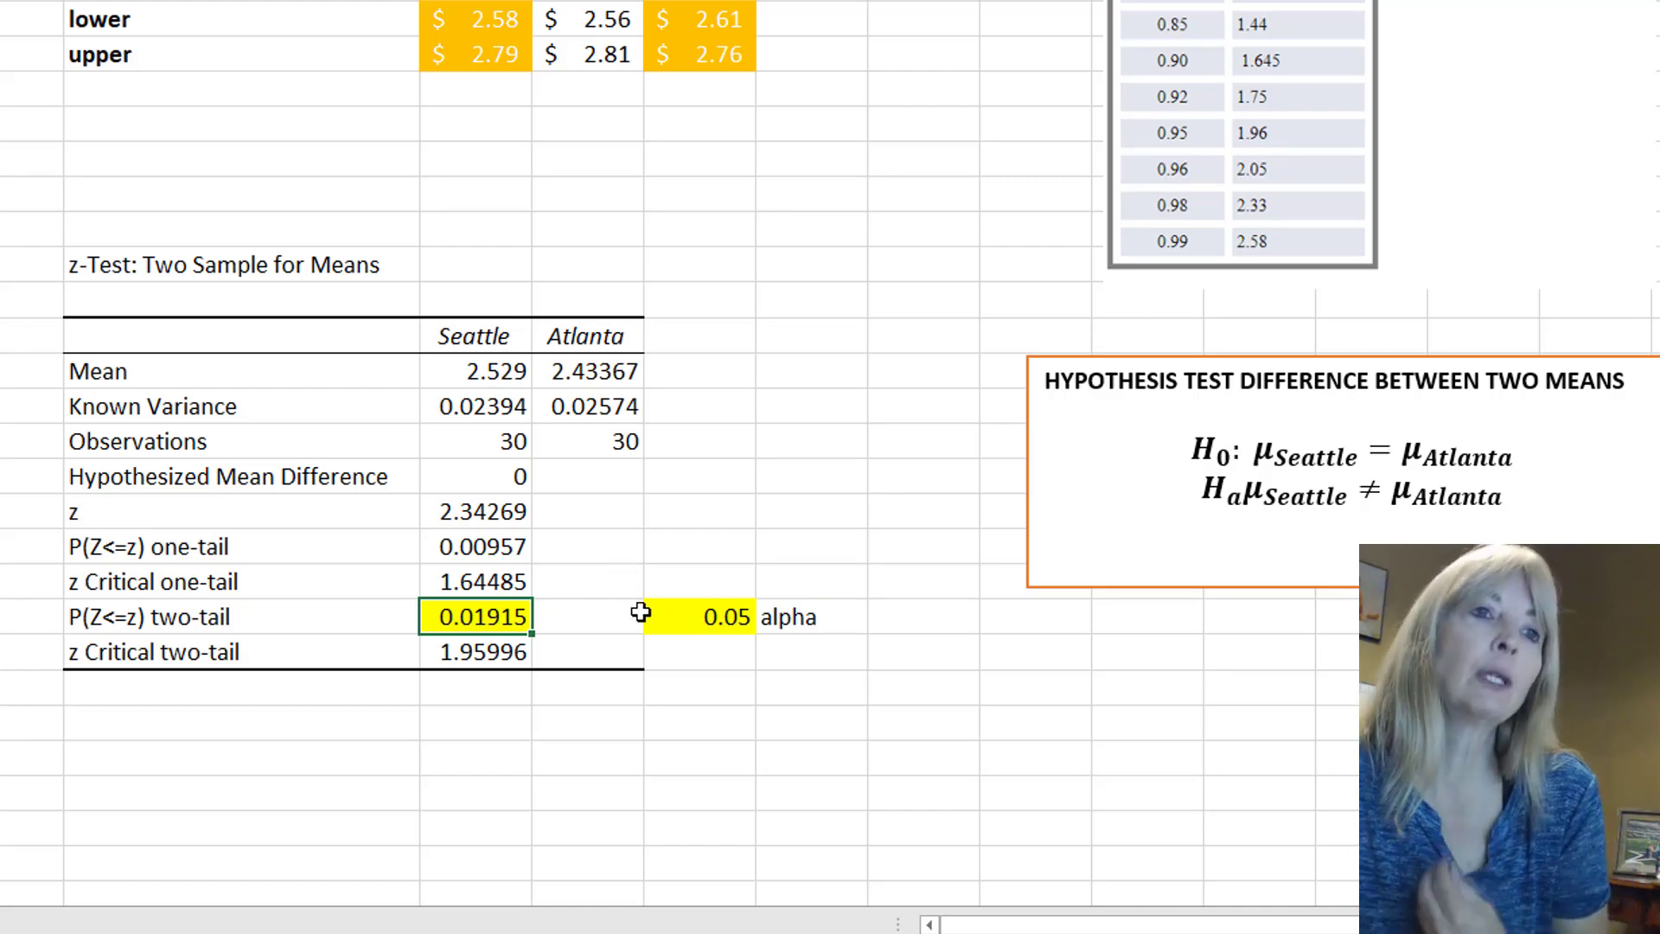
left_click(703, 615)
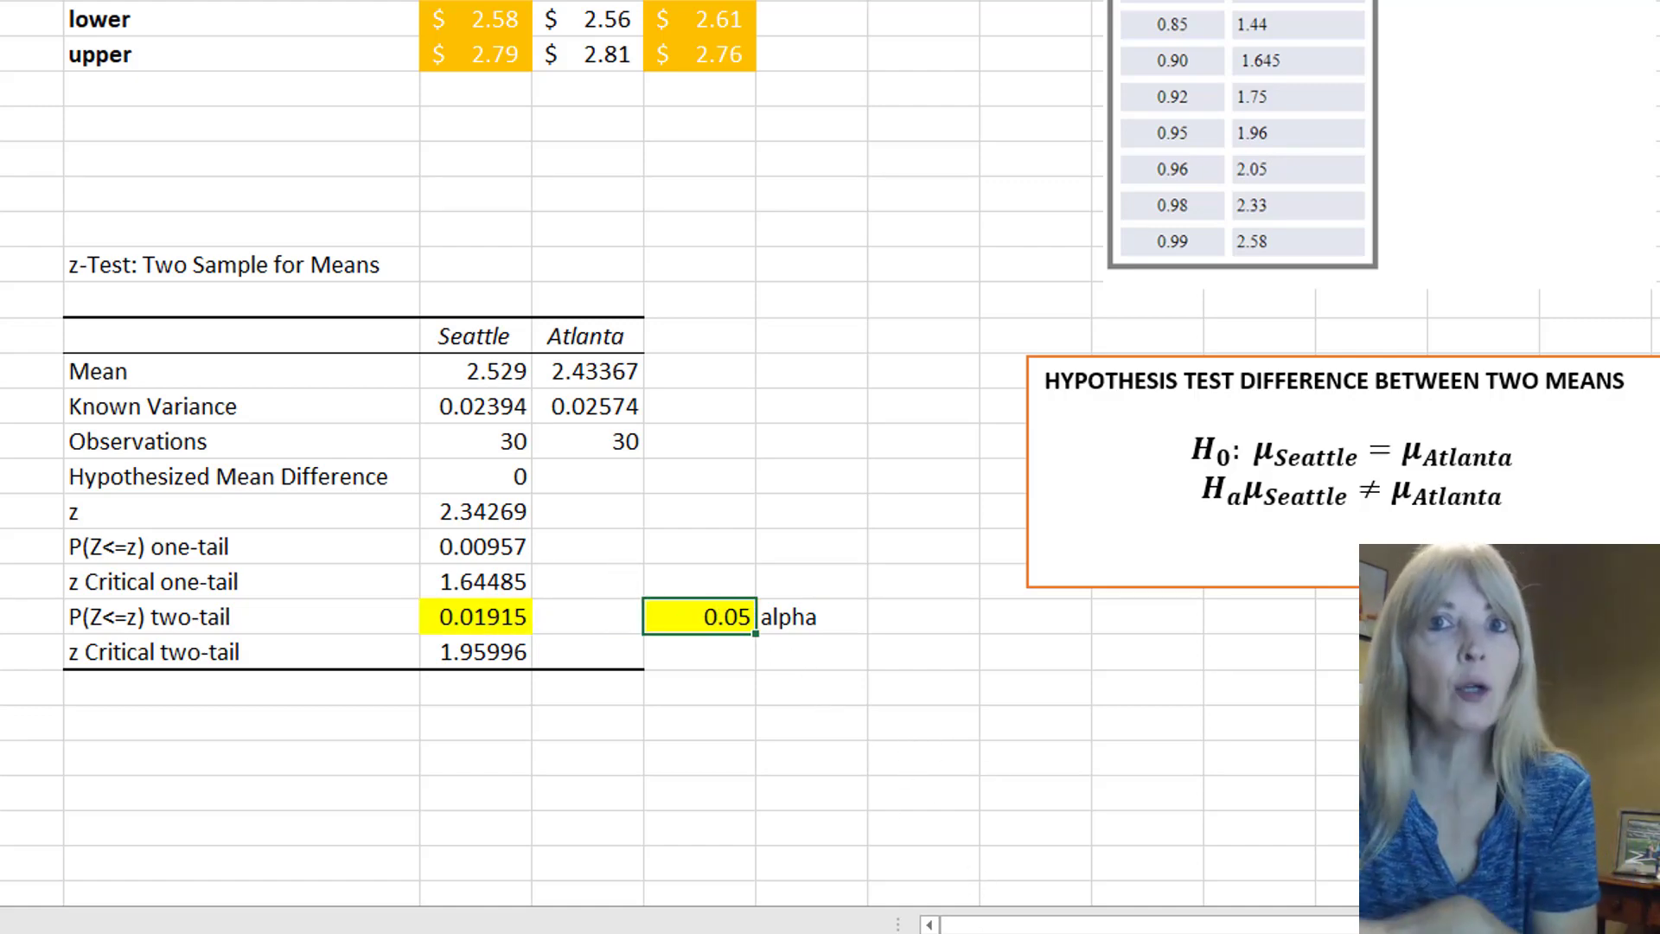
left_click(480, 621)
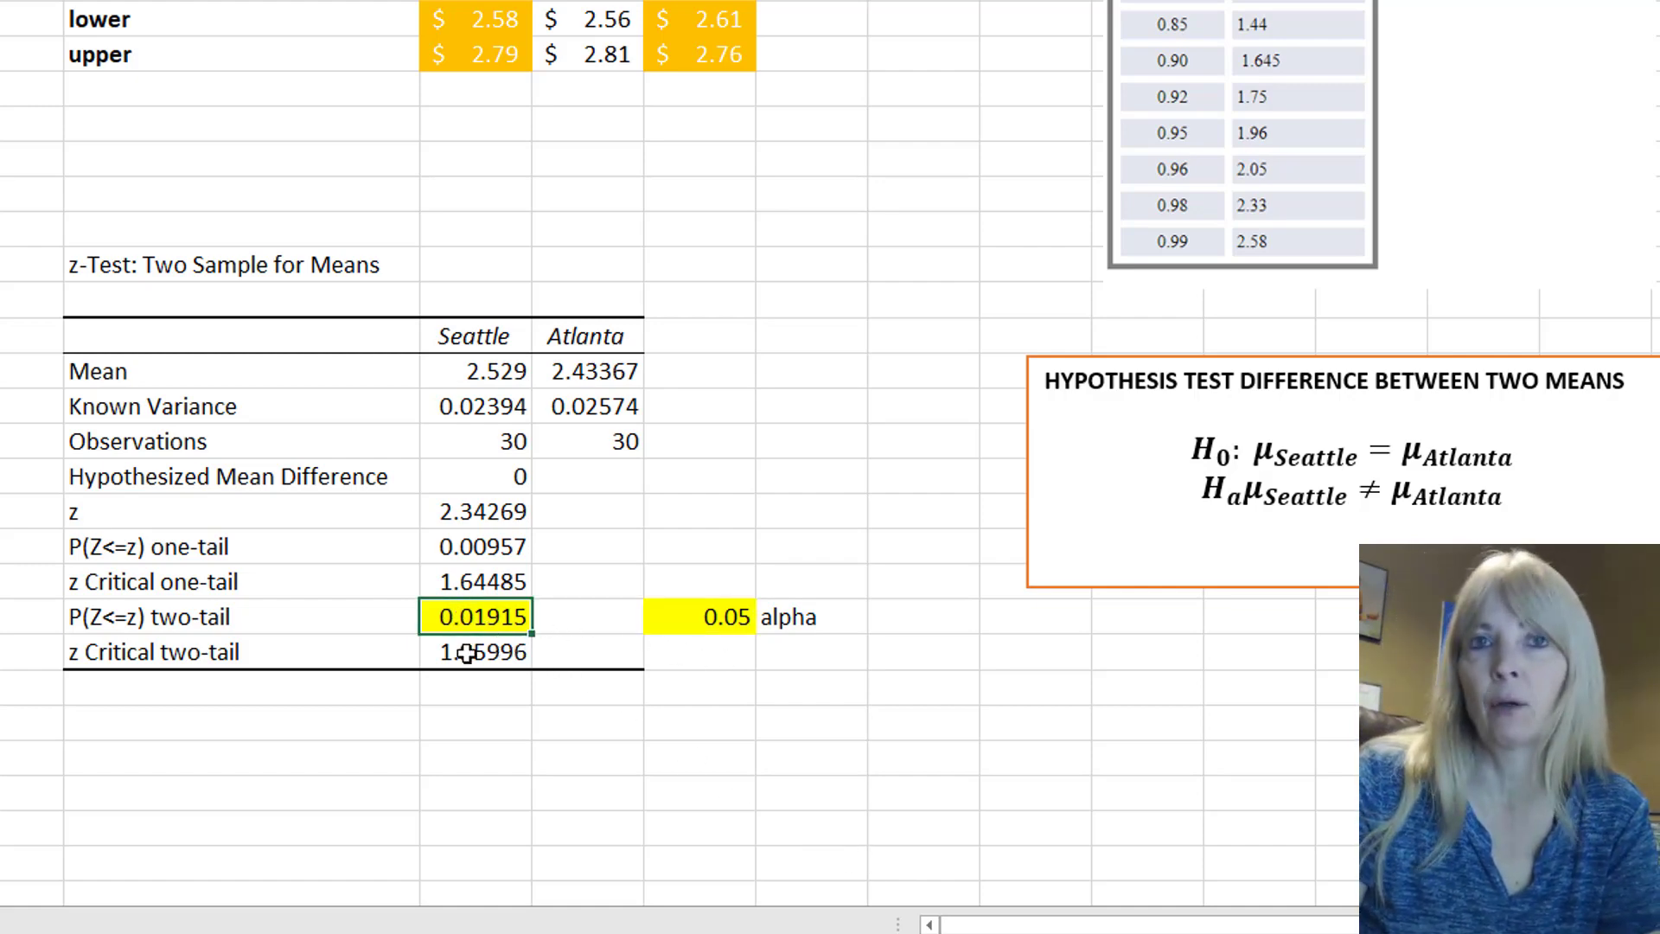
left_click(735, 624)
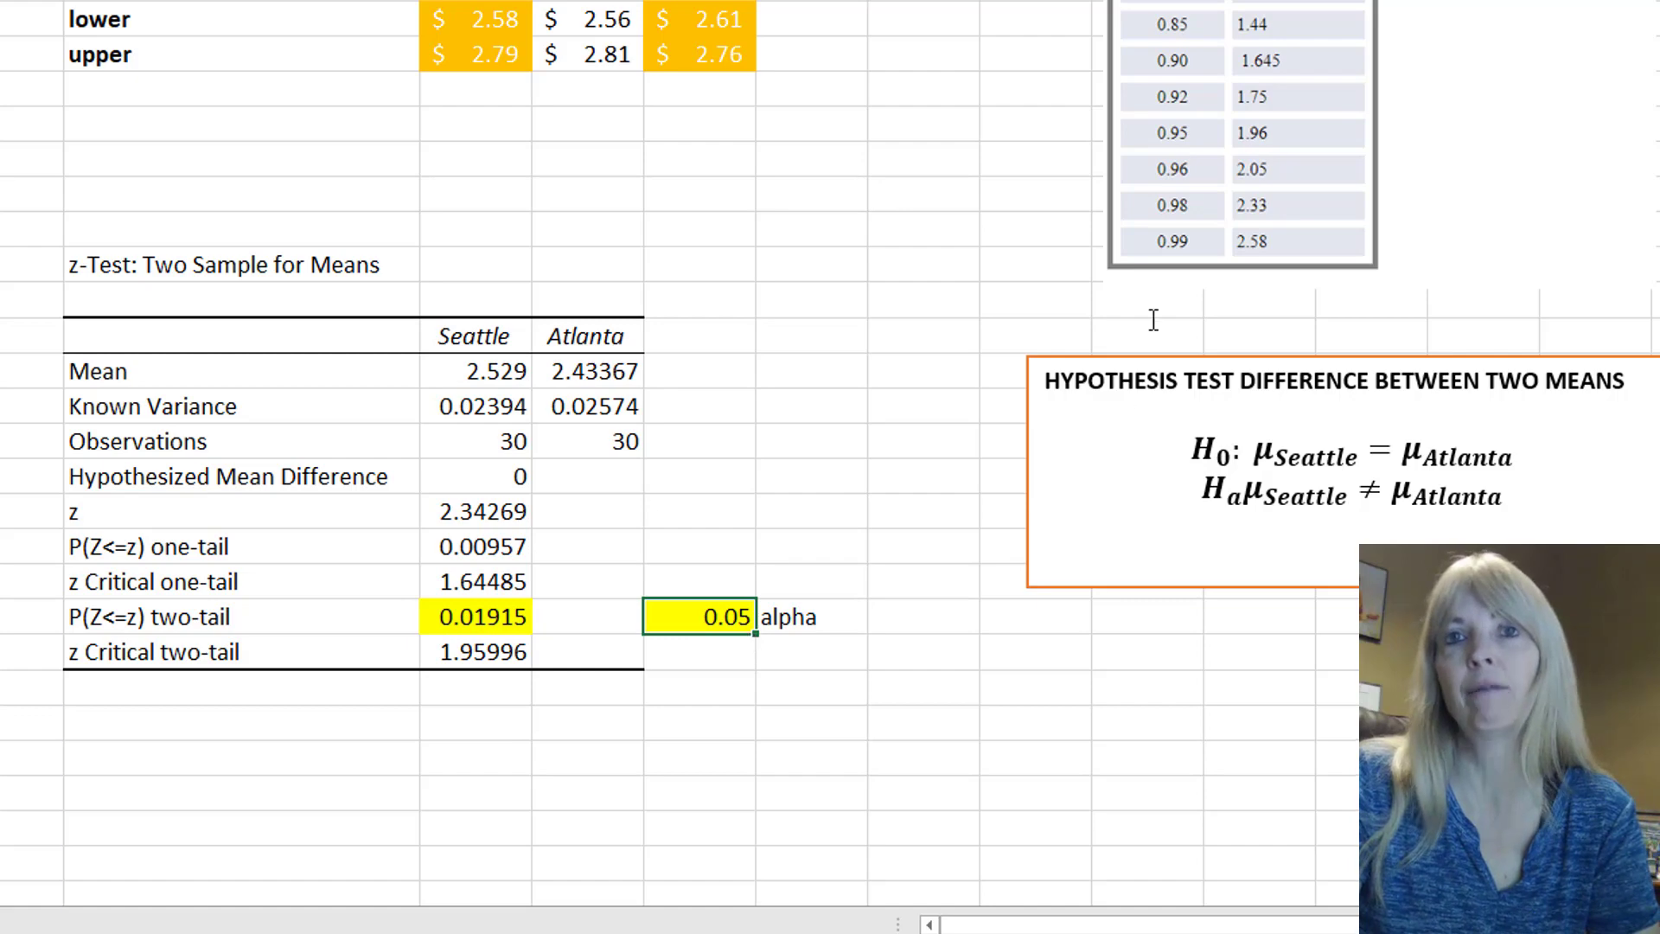